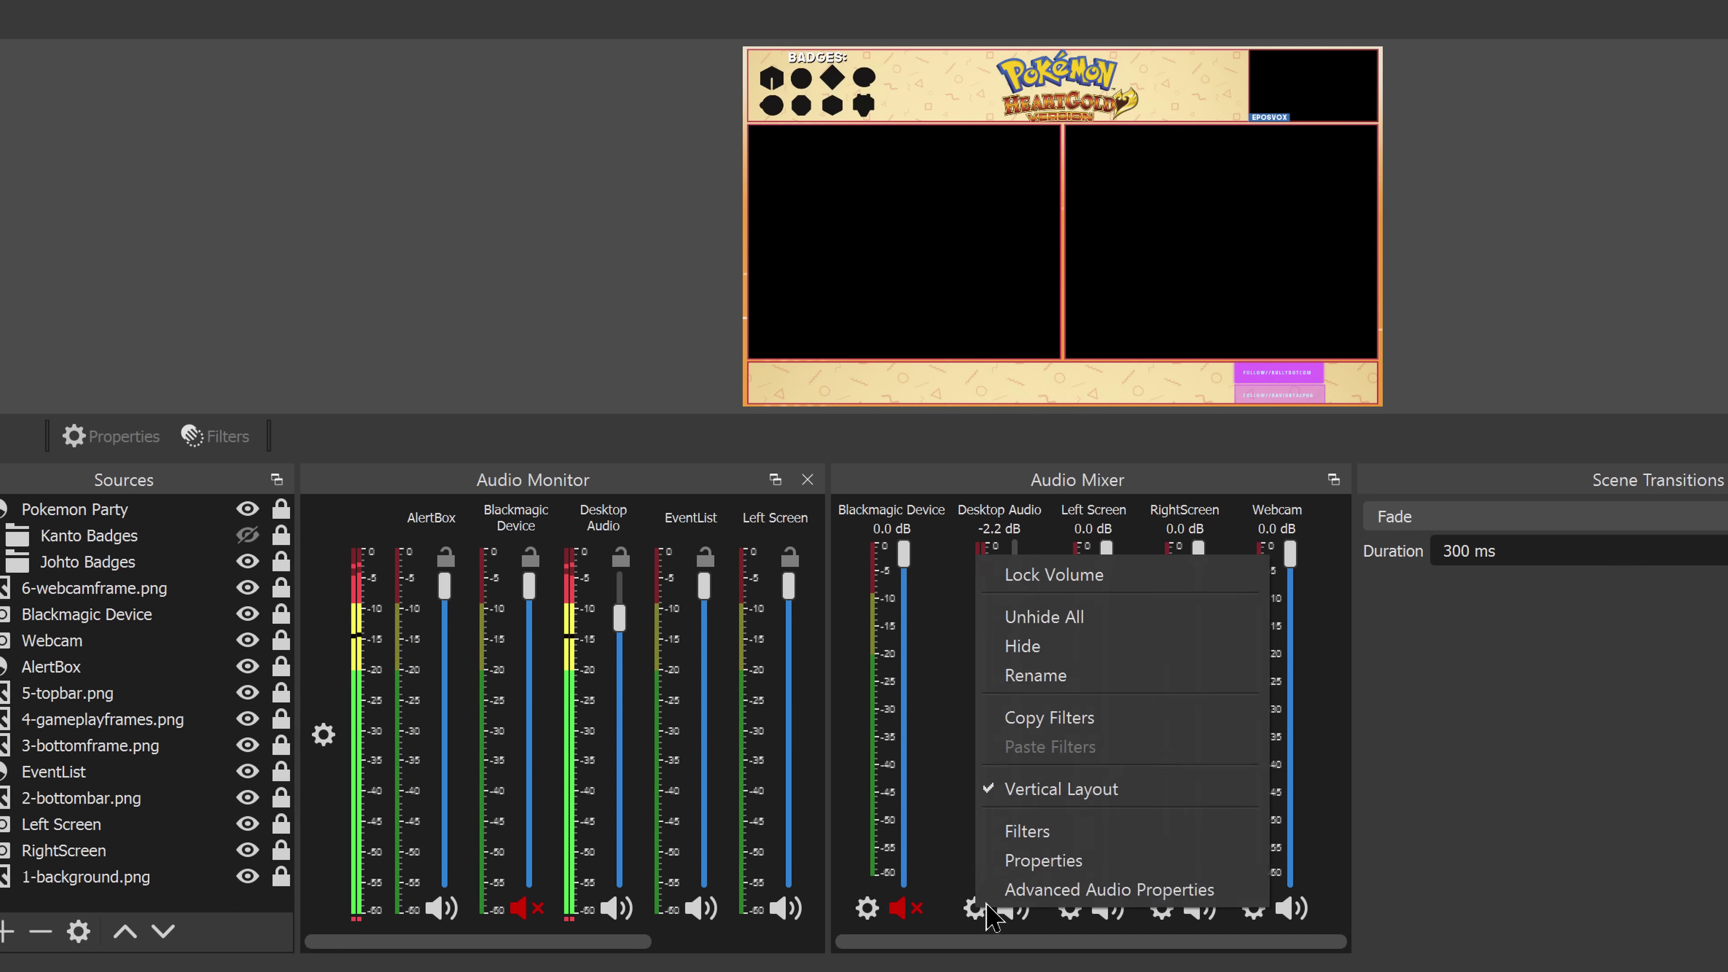
- Open the Filters window for the Desktop Audio source from its mixer gear menu
click(1109, 890)
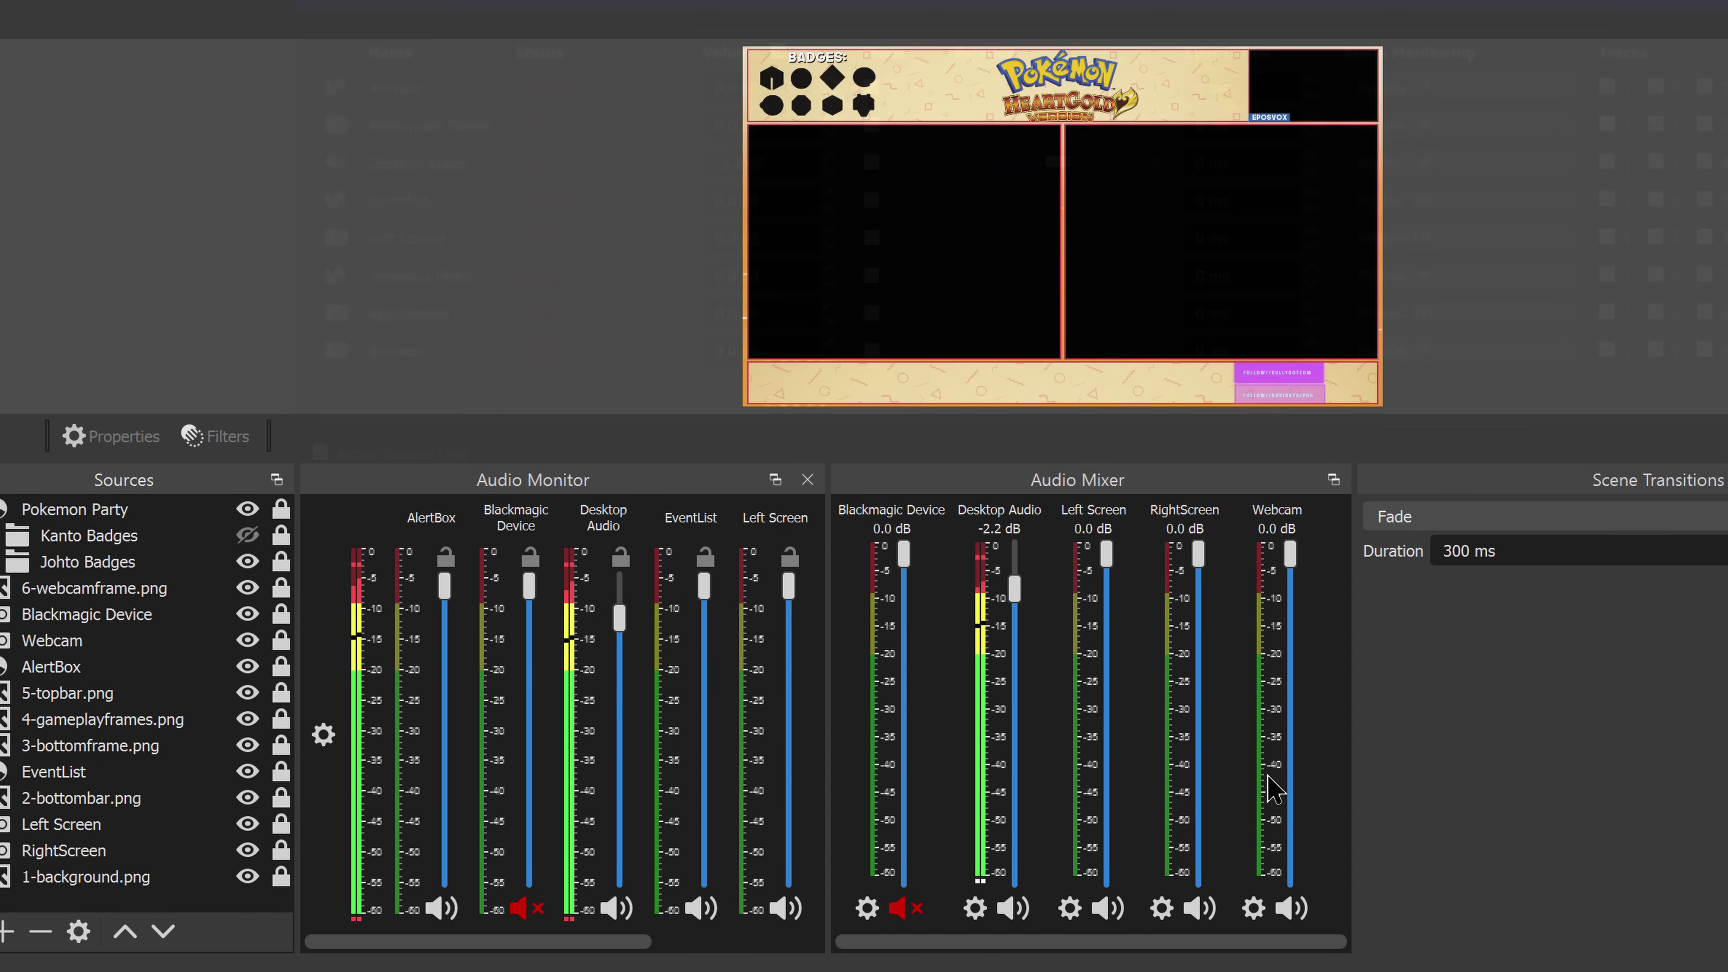
click(974, 909)
click(1109, 890)
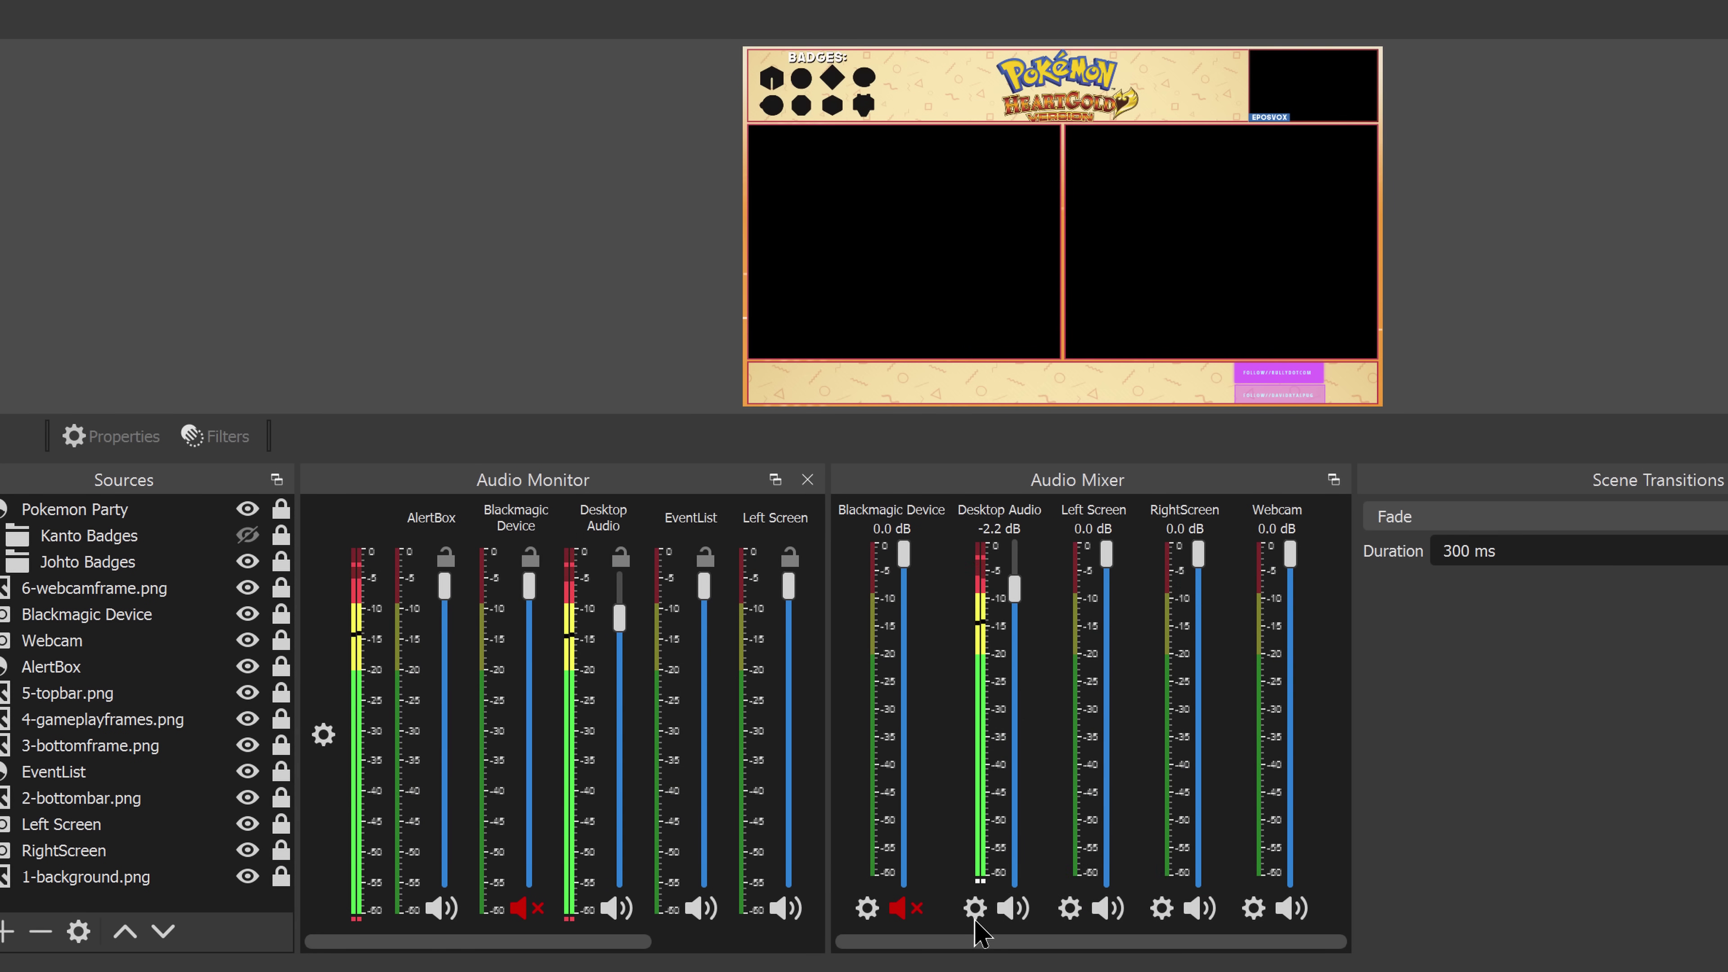
click(974, 908)
click(1053, 838)
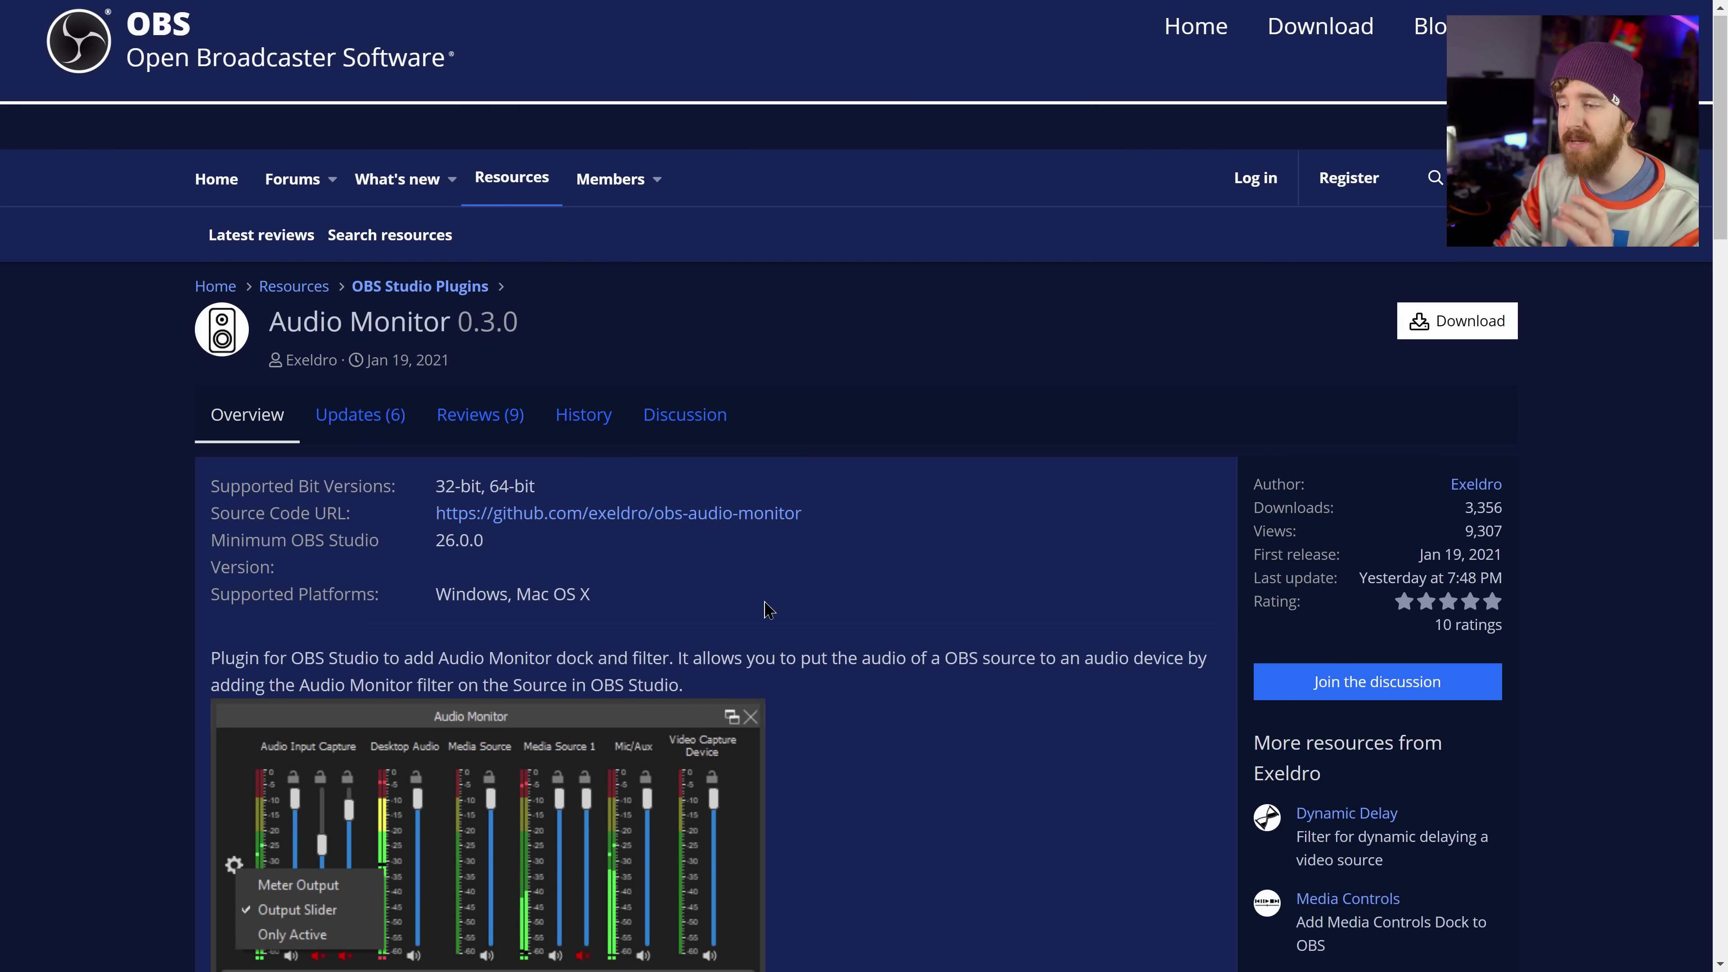
- Scroll through the Audio Monitor 0.3.0 plugin page, then switch back to OBS Studio
scroll(767, 575, down, 3)
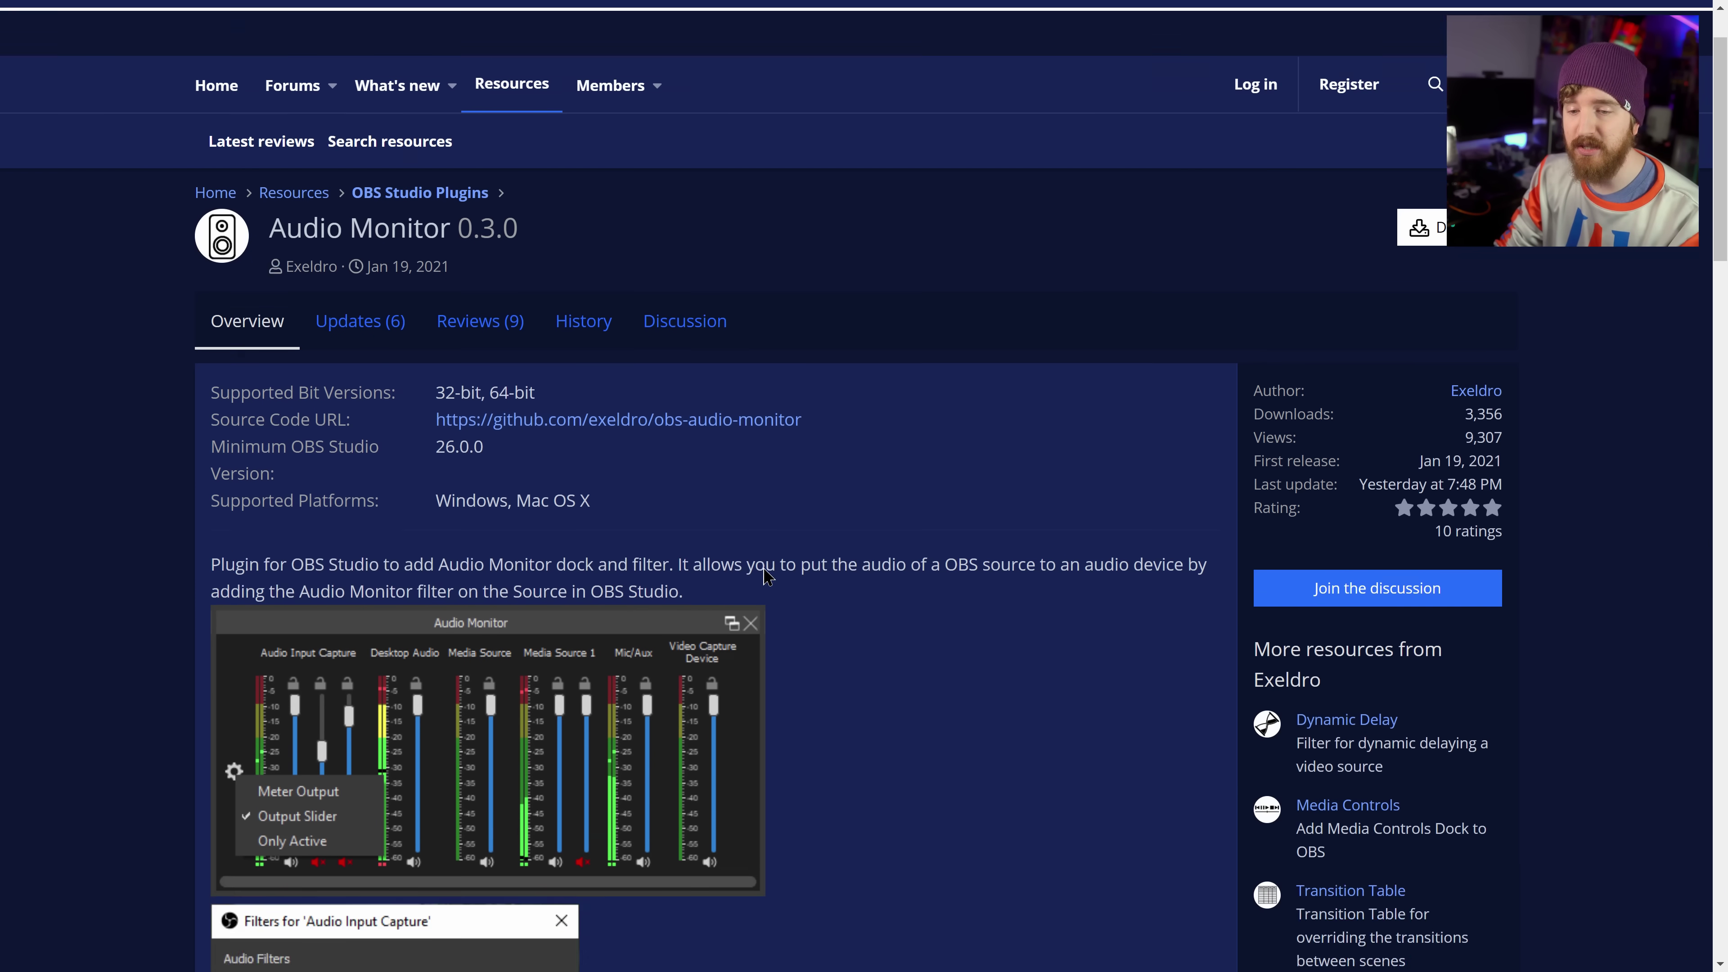
scroll(817, 446, down, 2)
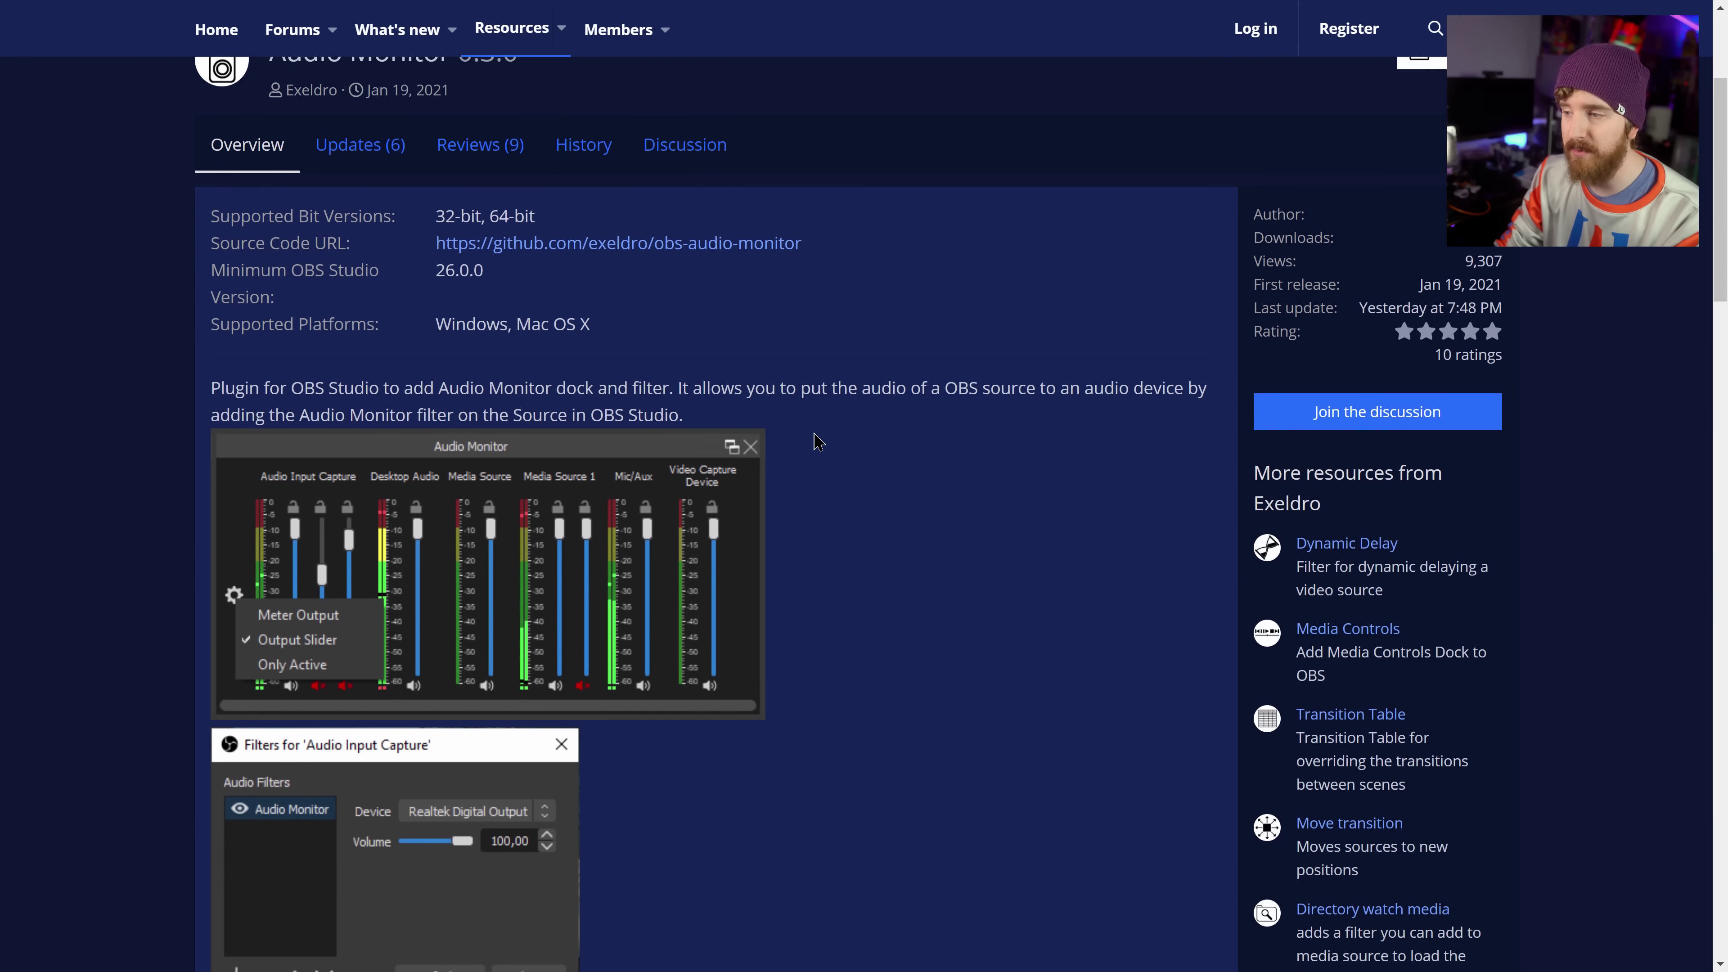
scroll(860, 453, down, 4)
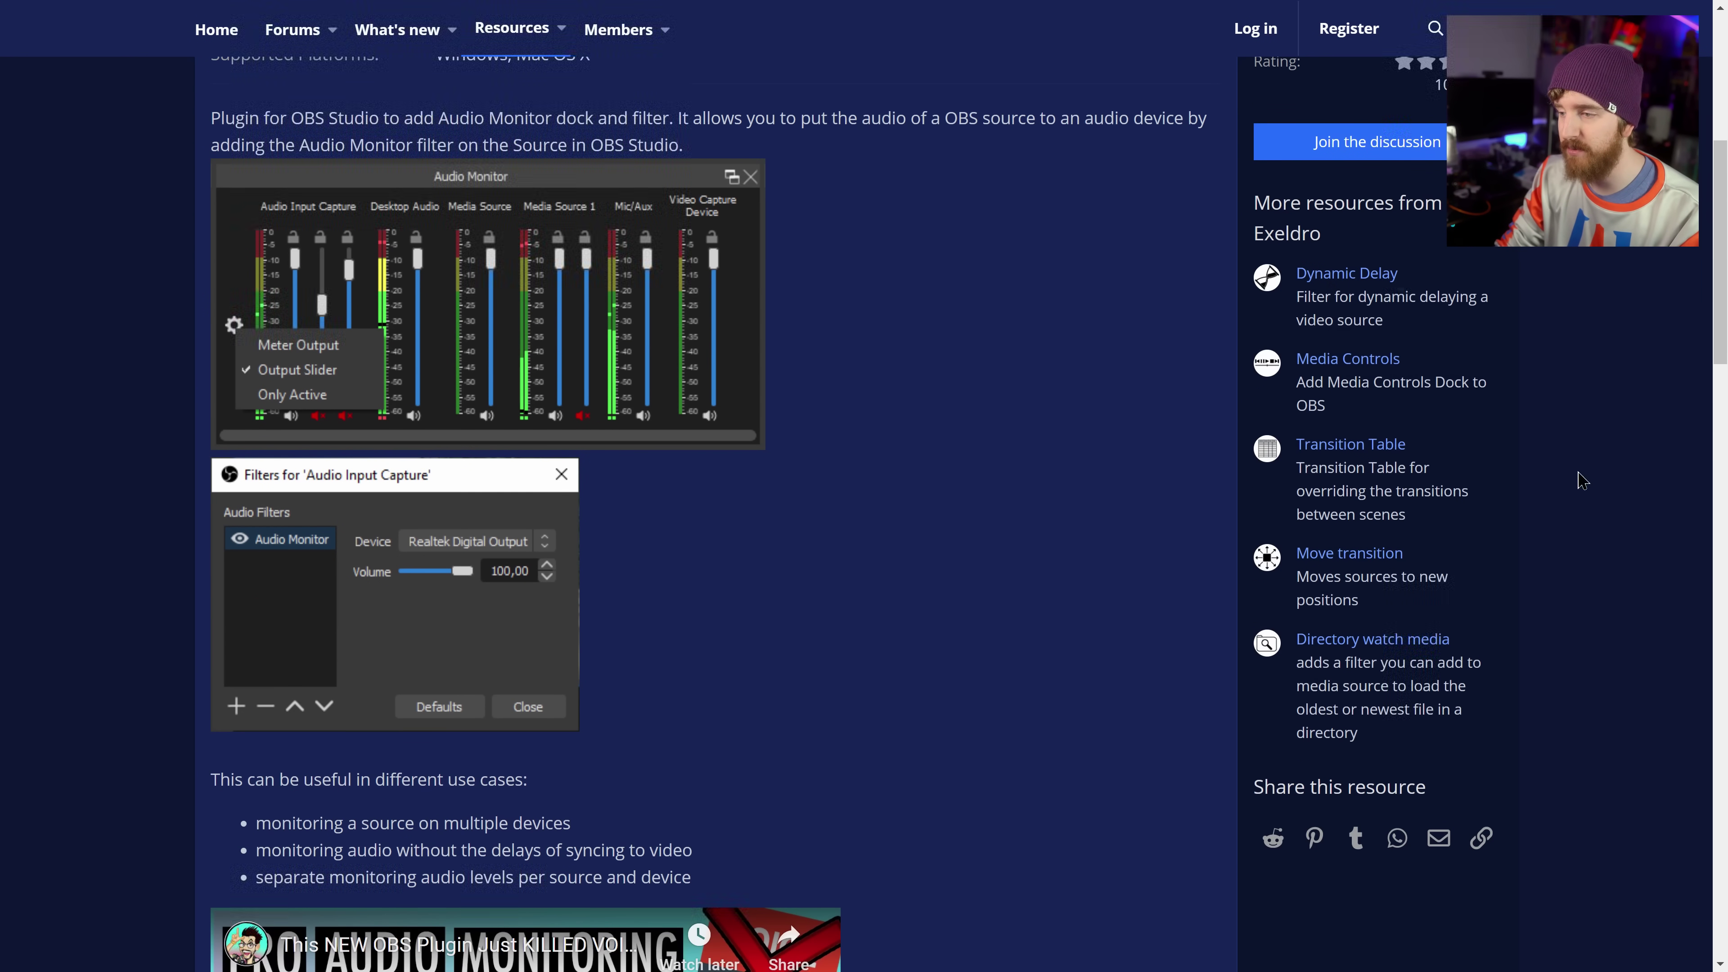
scroll(884, 647, up, 7)
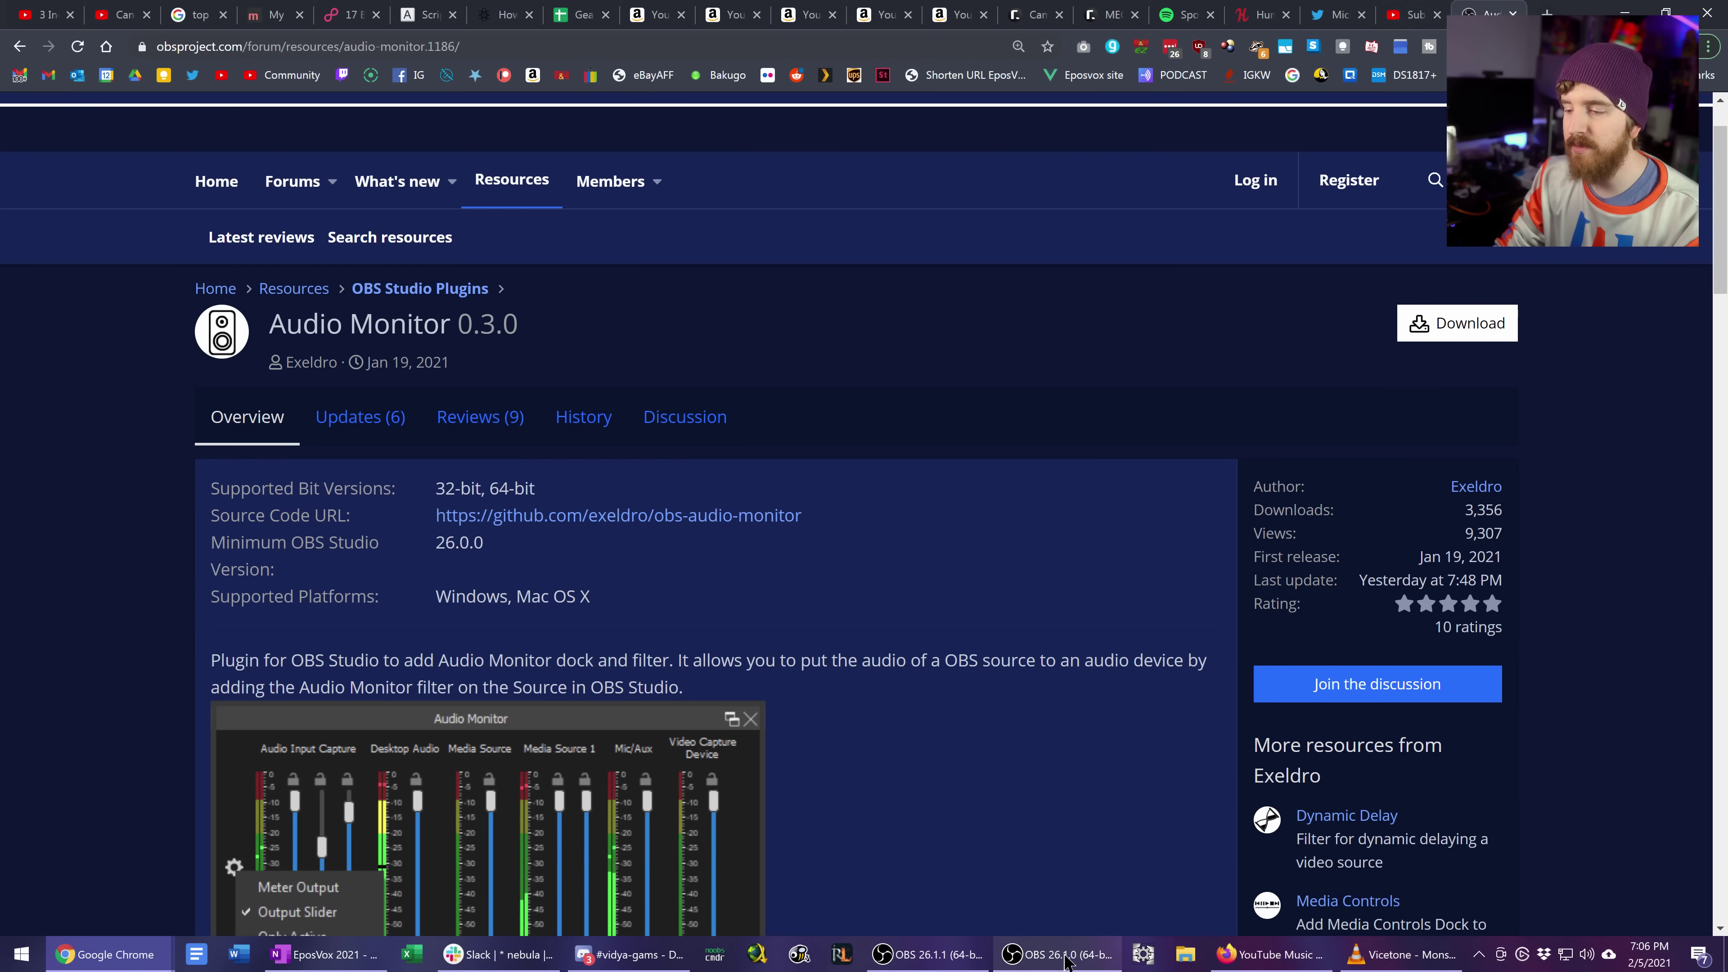
click(1069, 957)
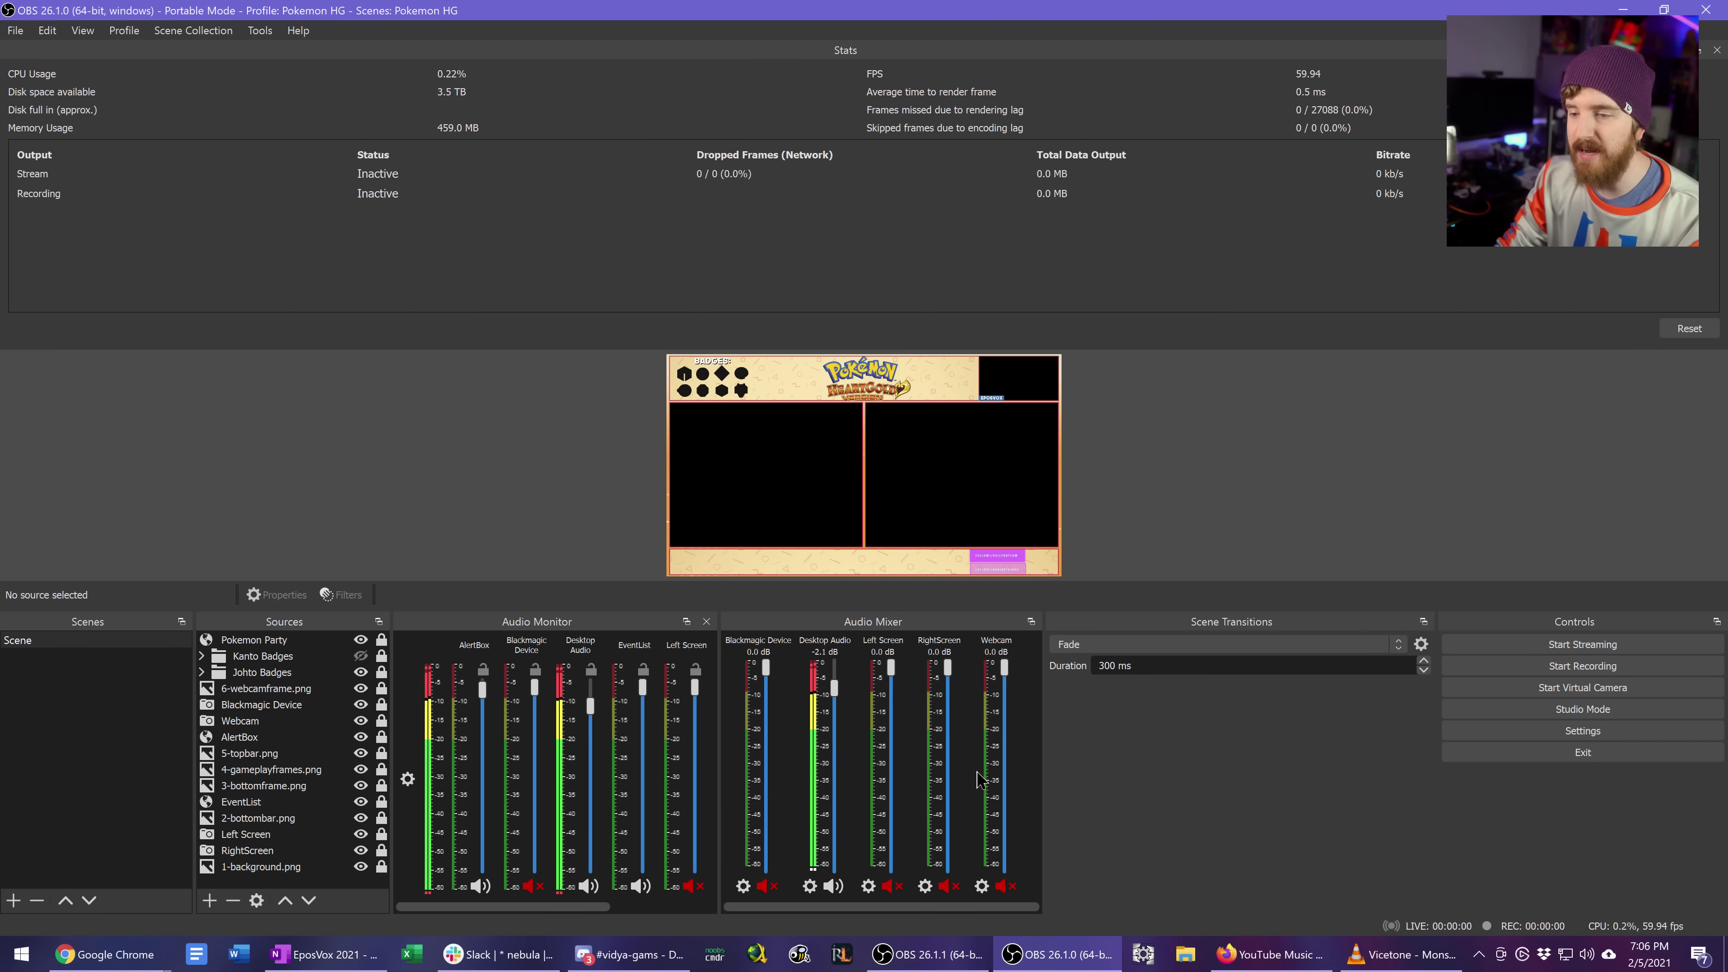
- Close the Audio Monitor dock and drag the Stats splitter up to enlarge the preview
click(707, 622)
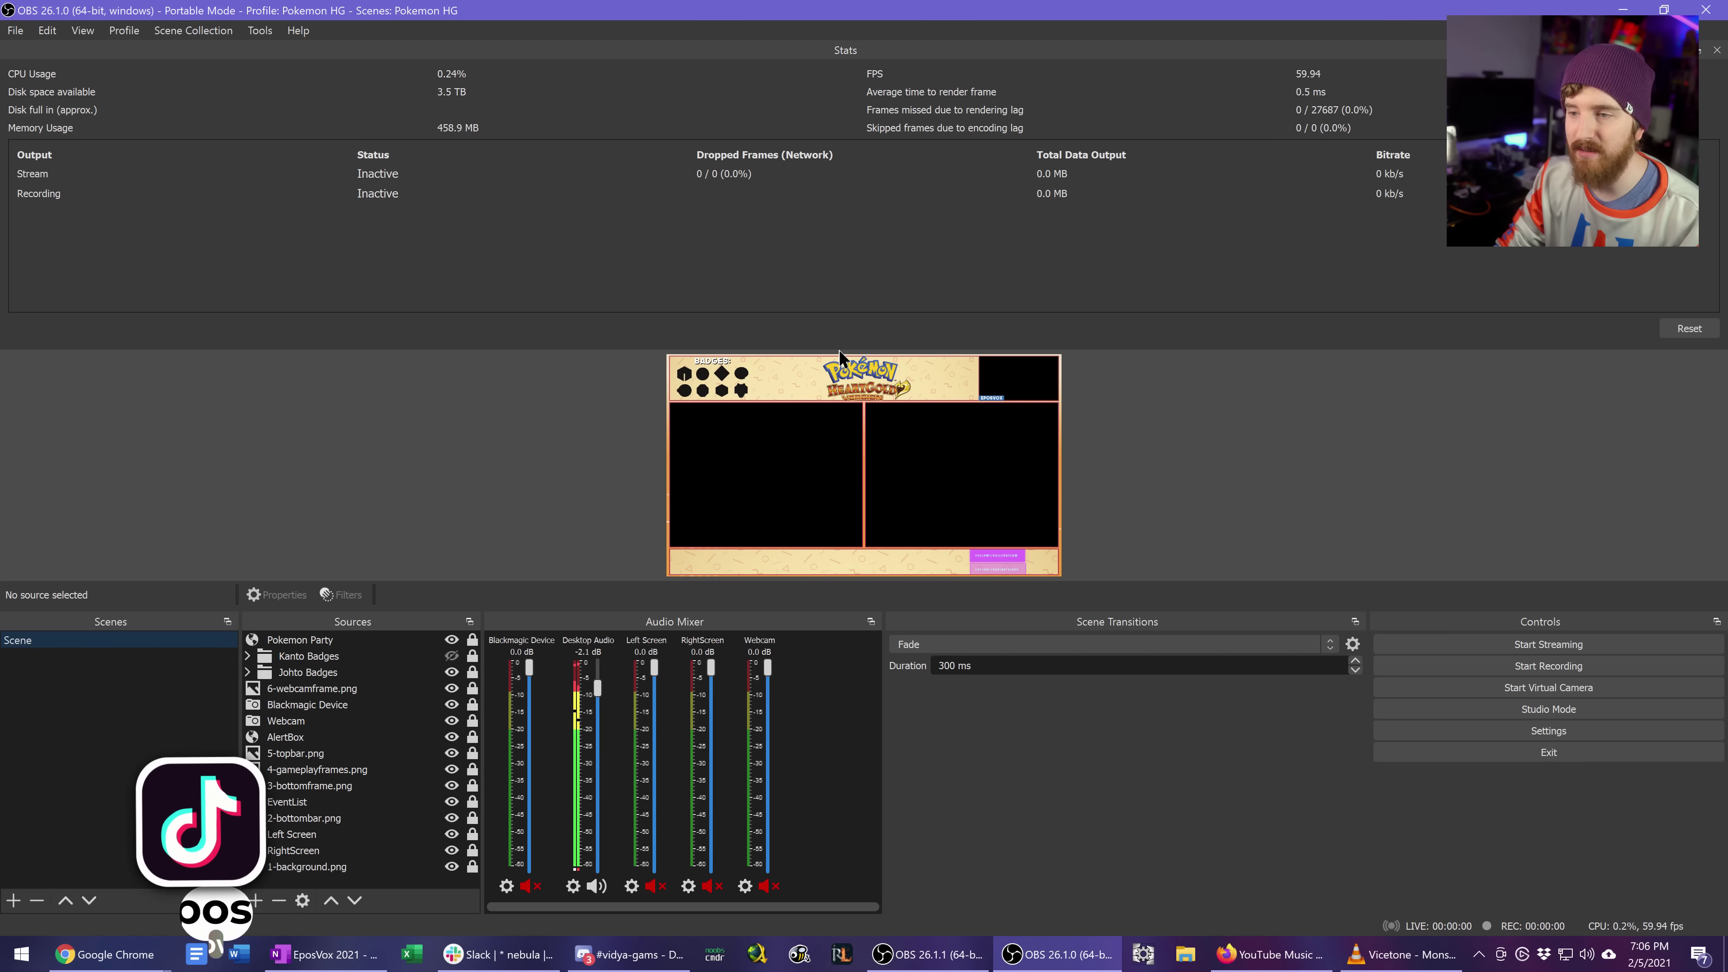
drag(846, 350, 847, 258)
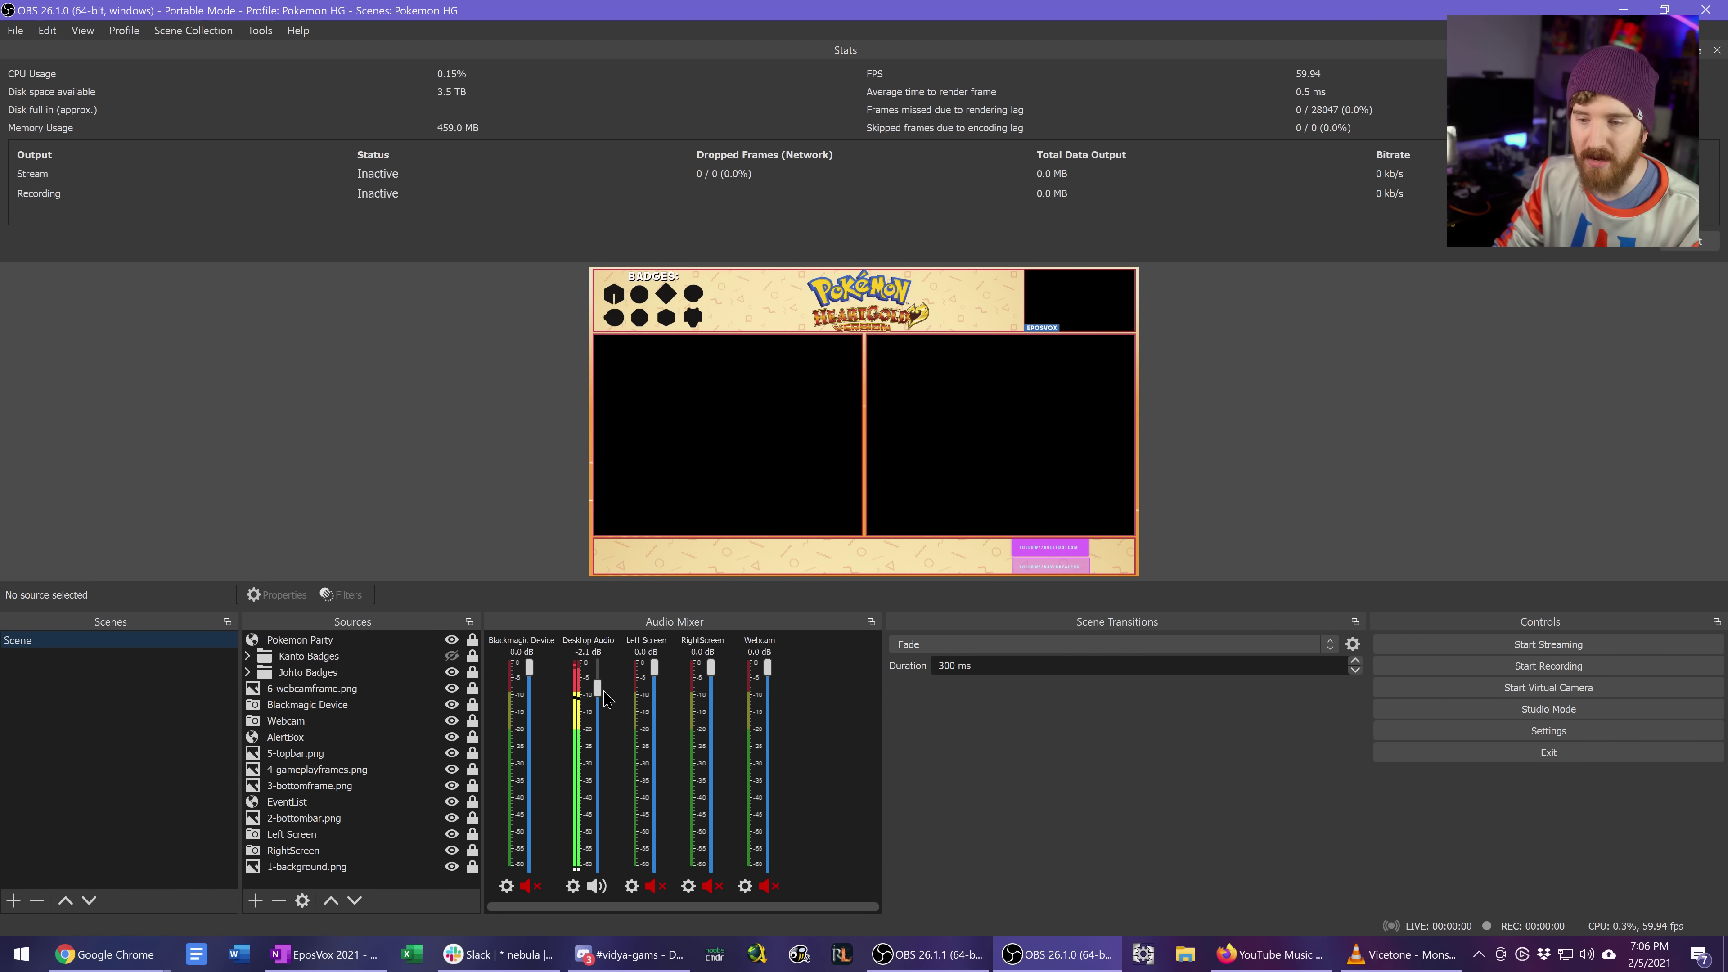
mouse_move(1407, 937)
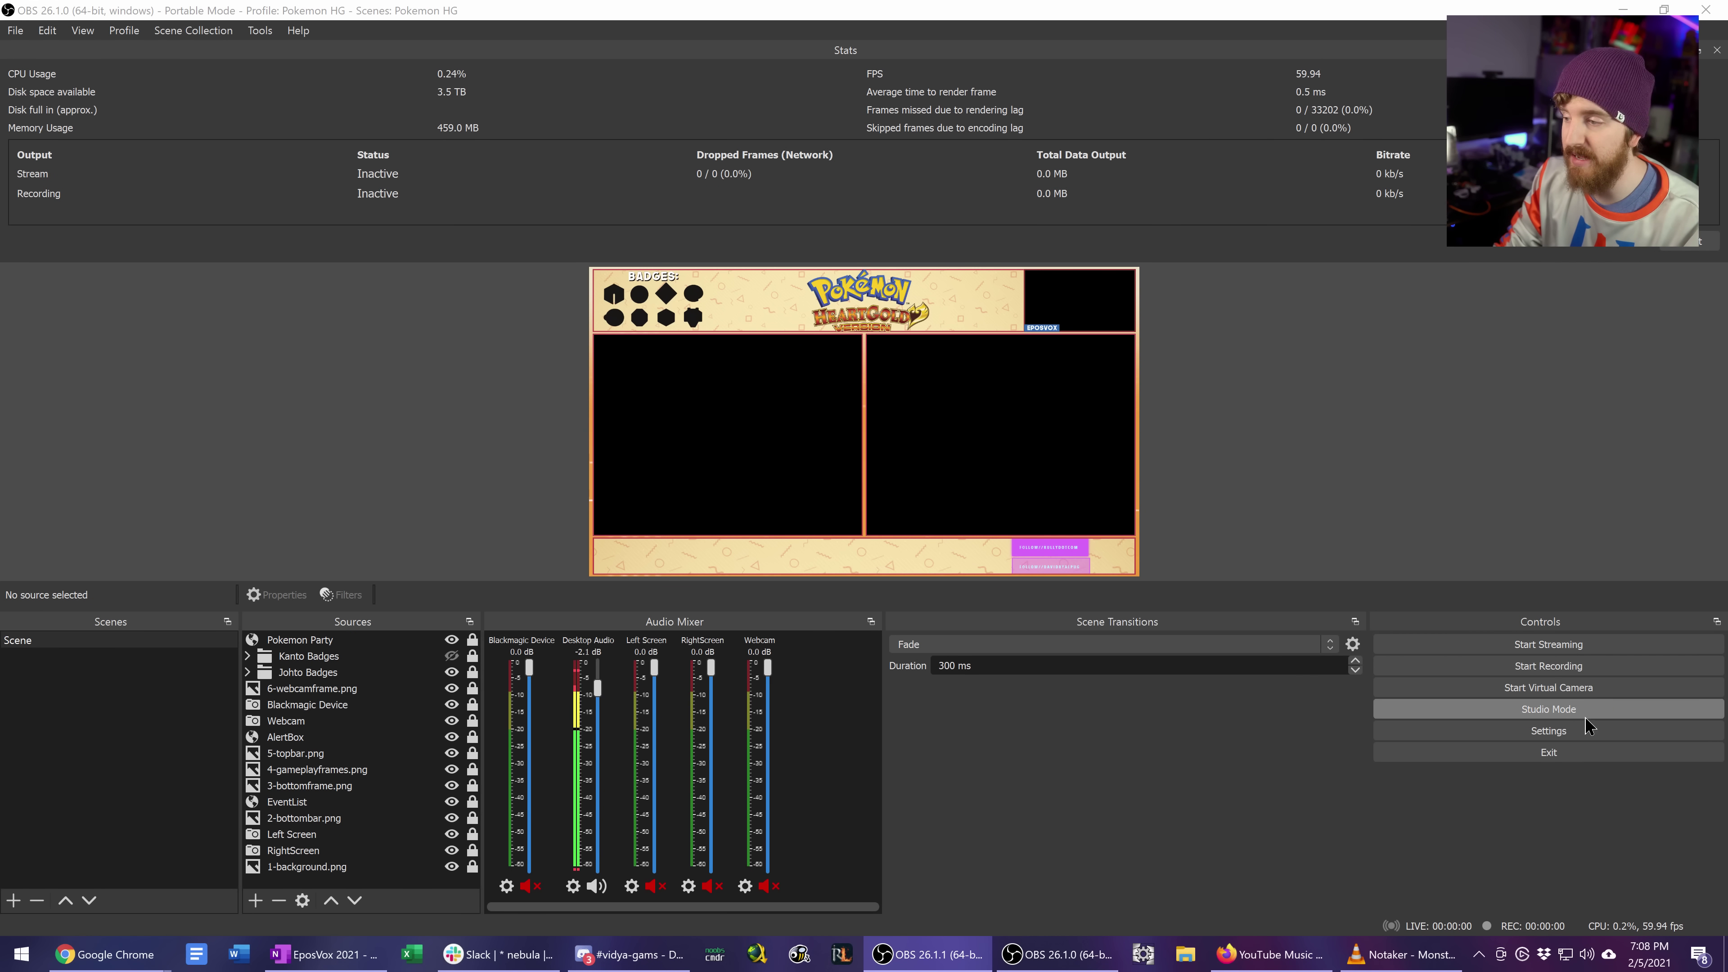
click(1577, 731)
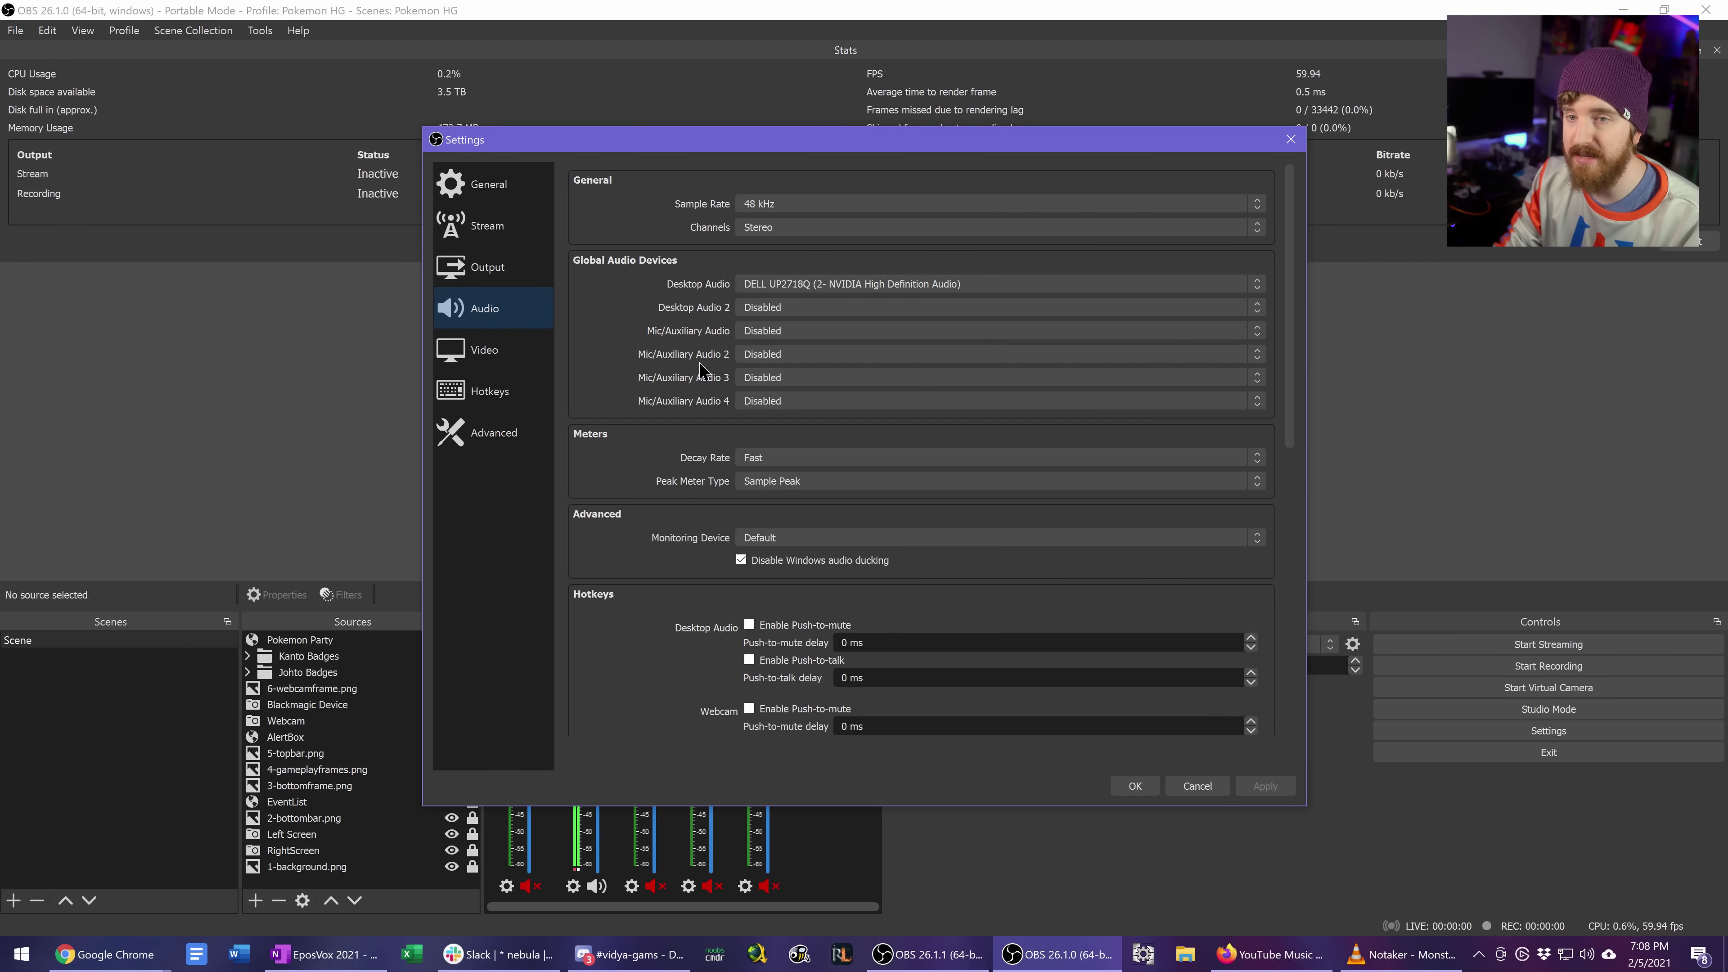
- Close Settings and add an Audio Monitor filter with its default name to Desktop Audio
click(1125, 785)
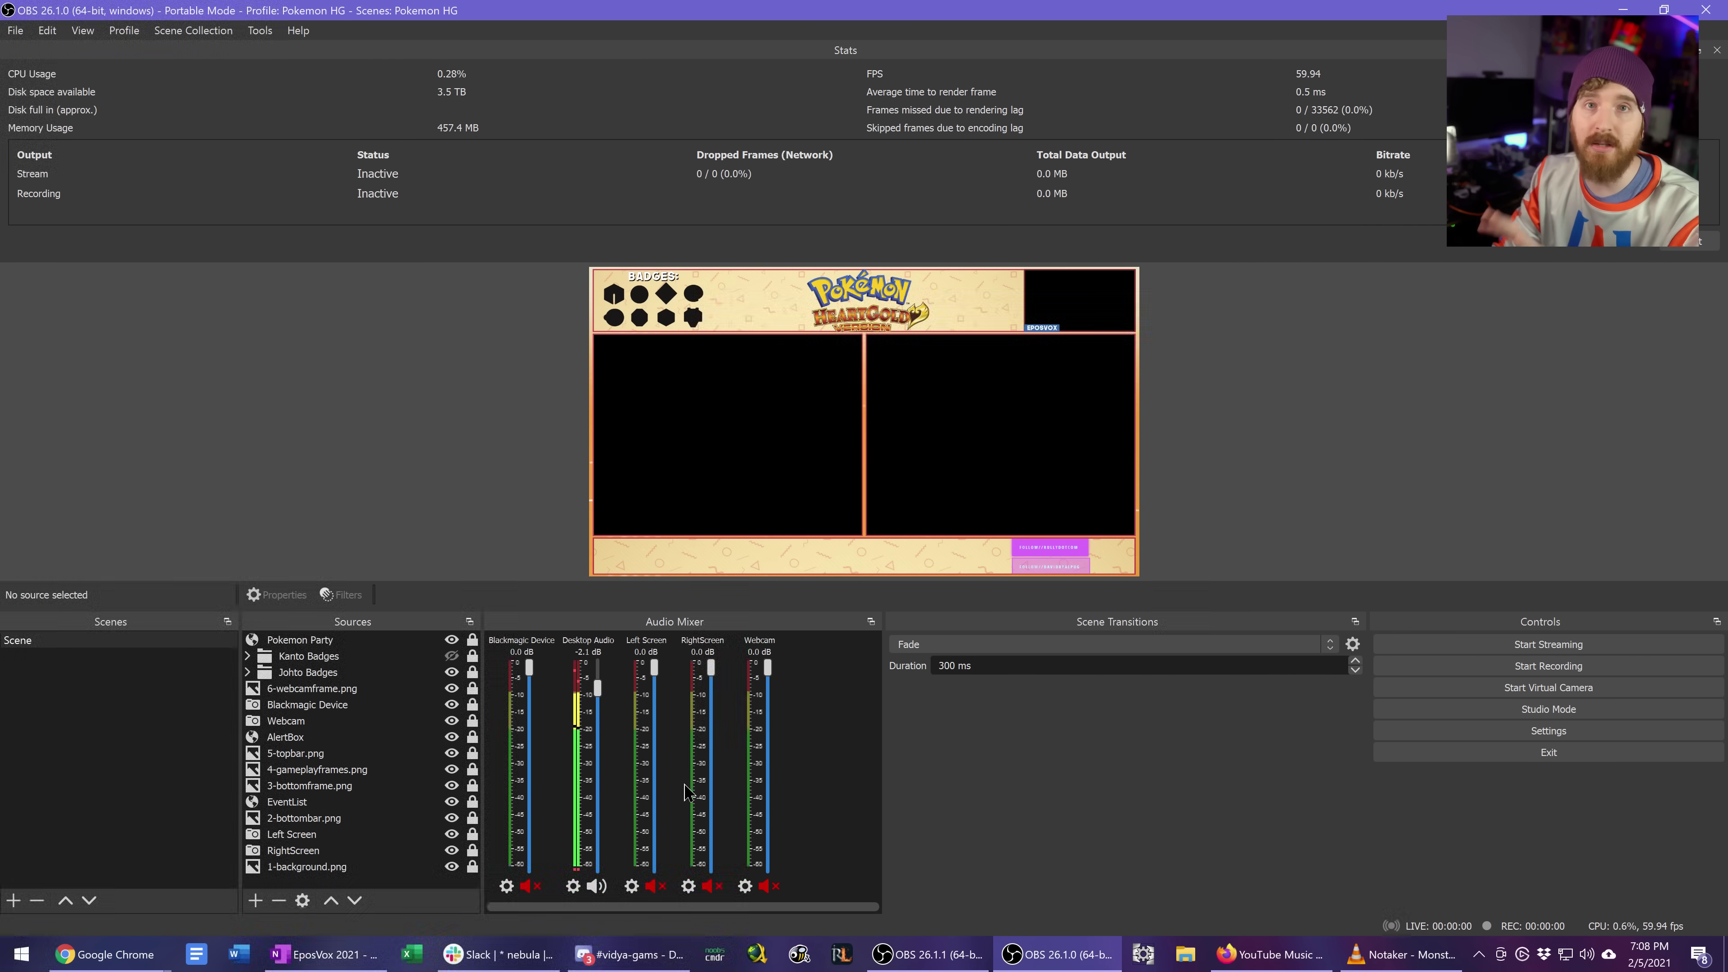
click(573, 886)
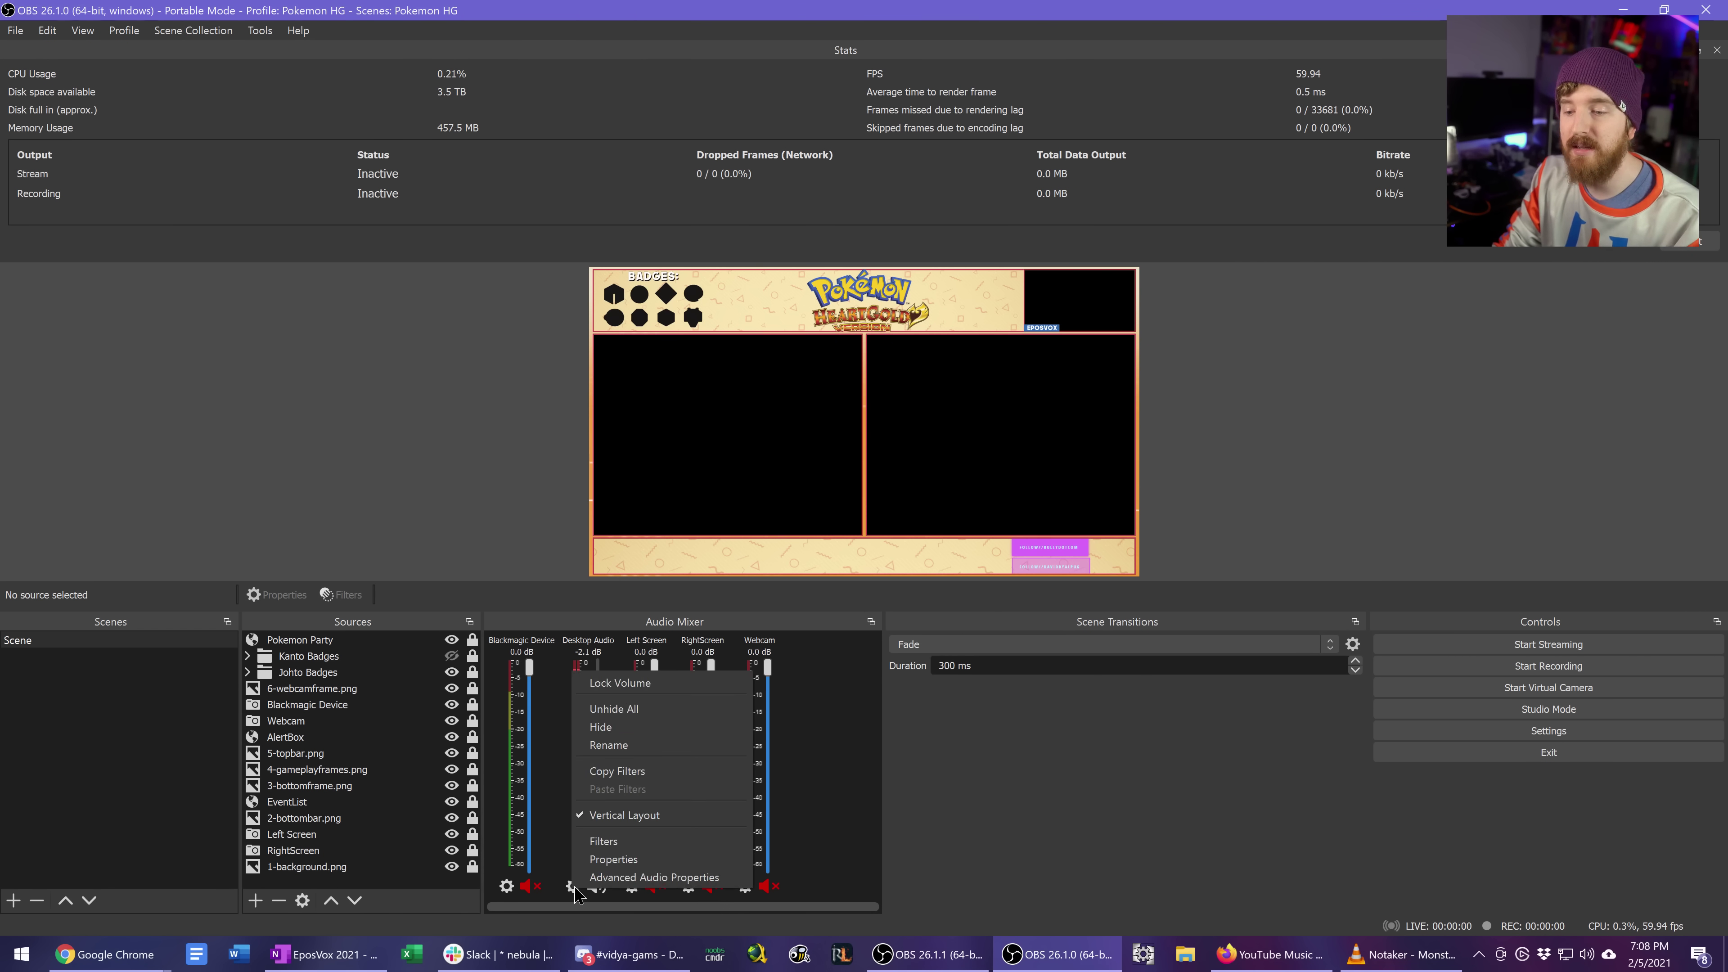
click(602, 842)
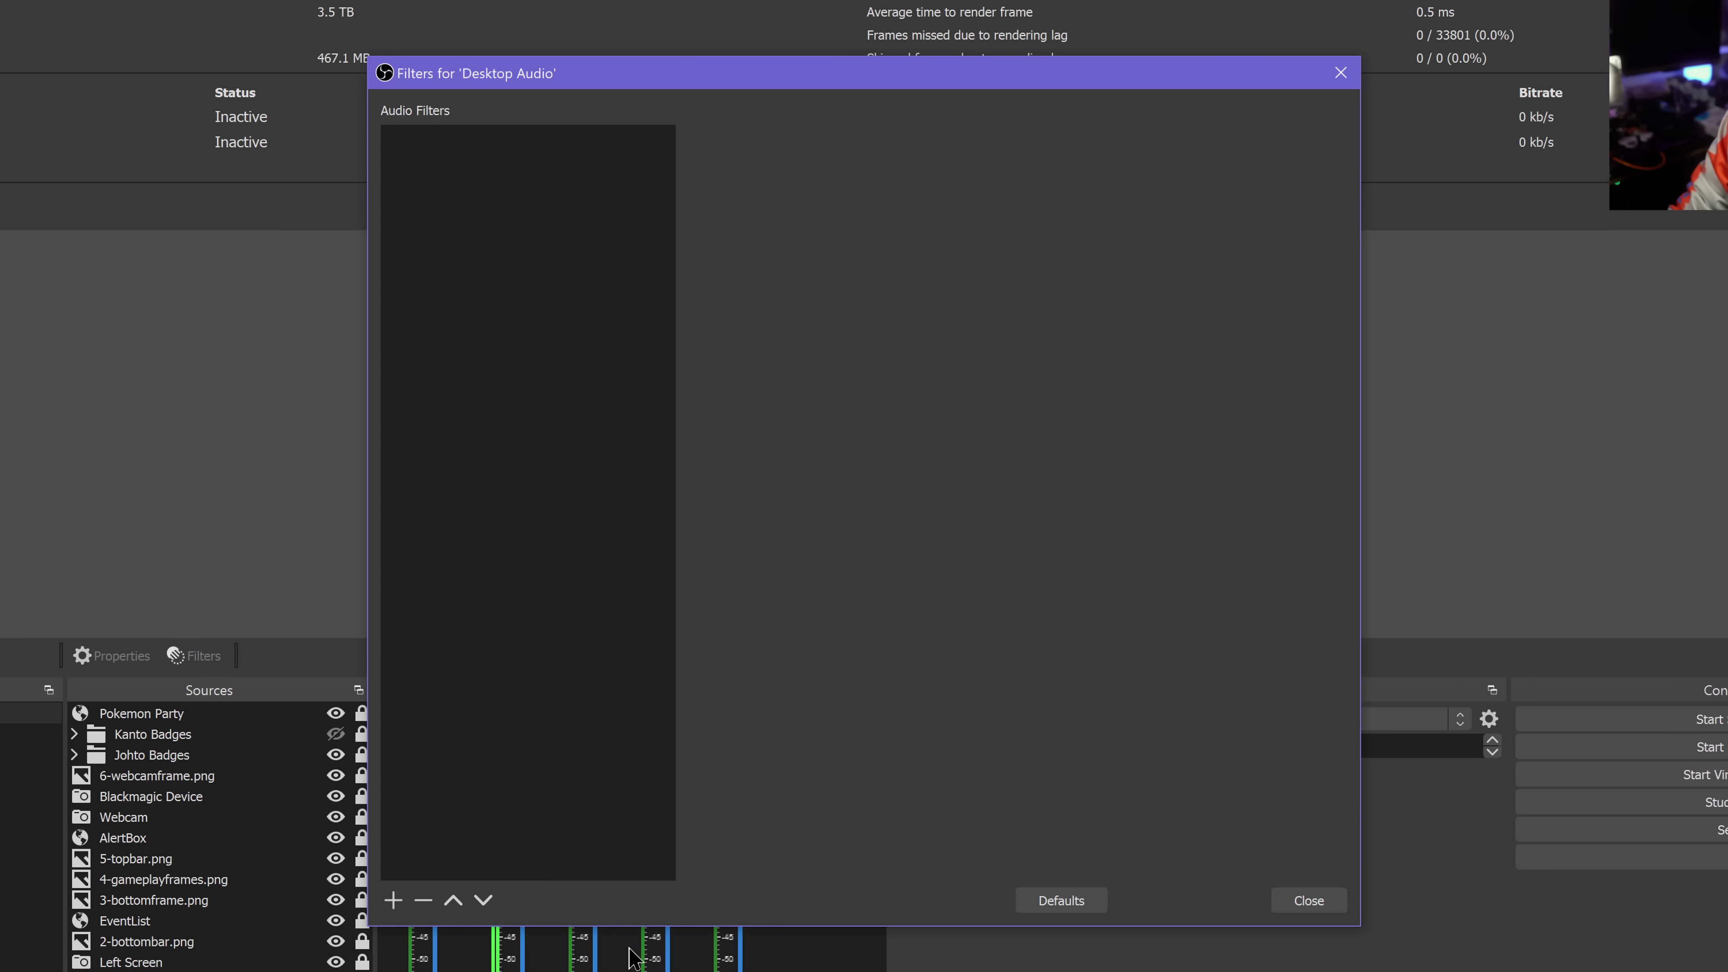
click(392, 900)
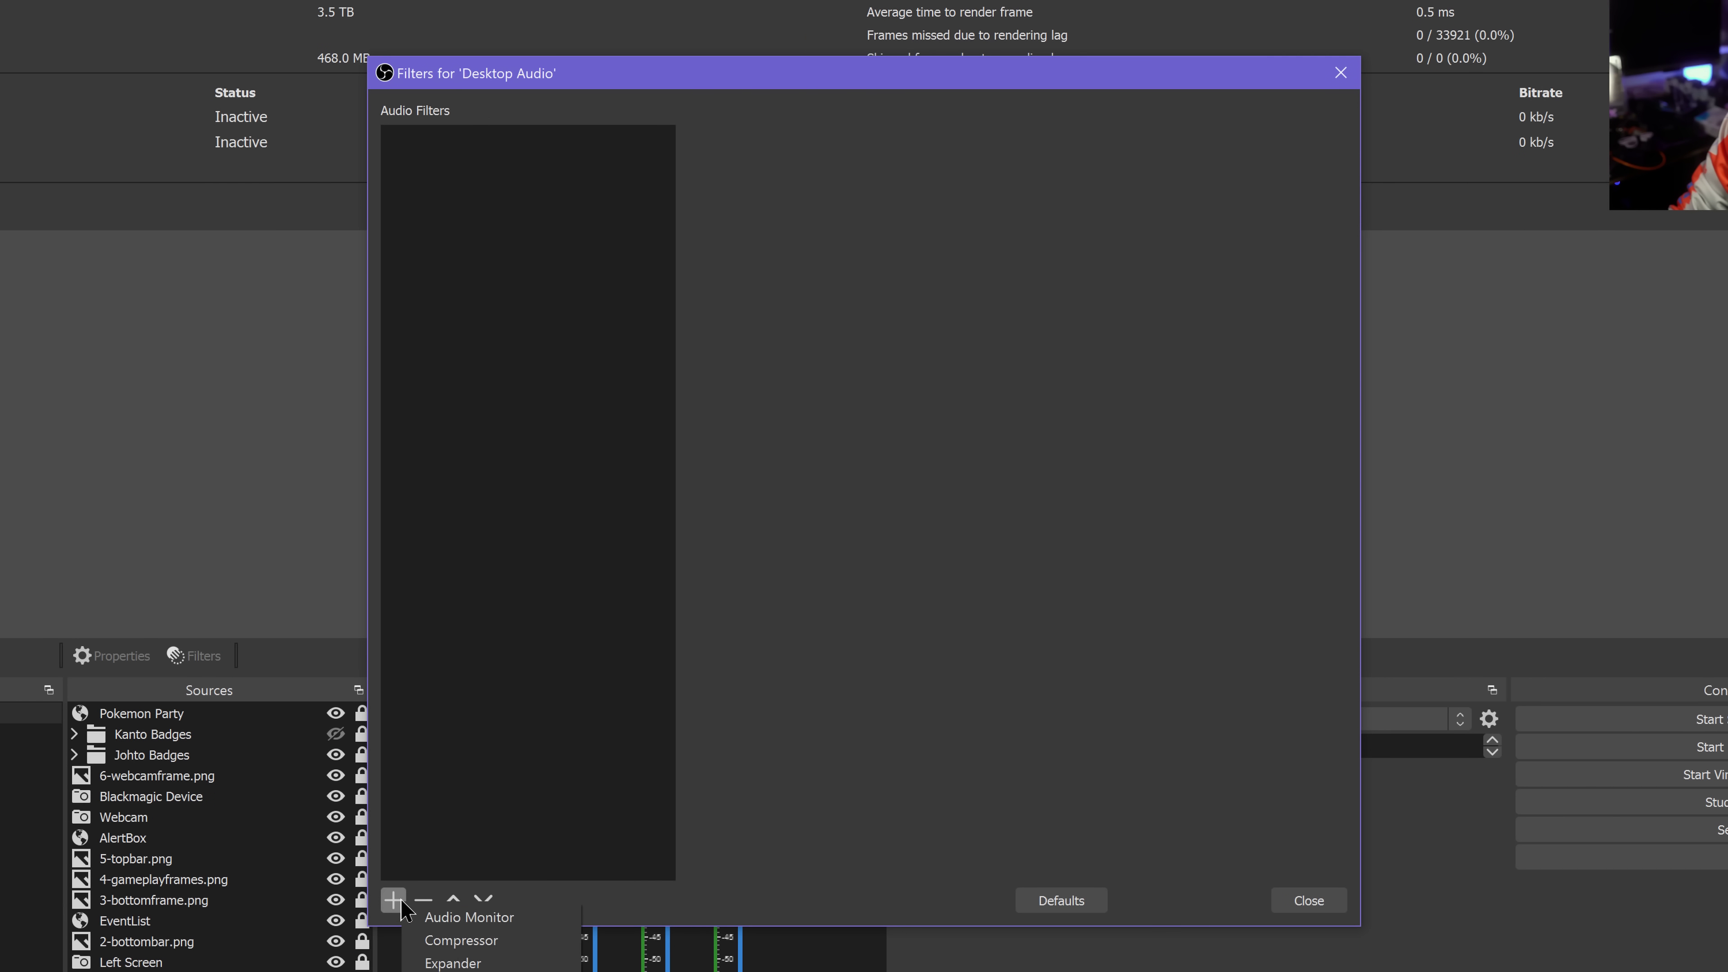
click(528, 919)
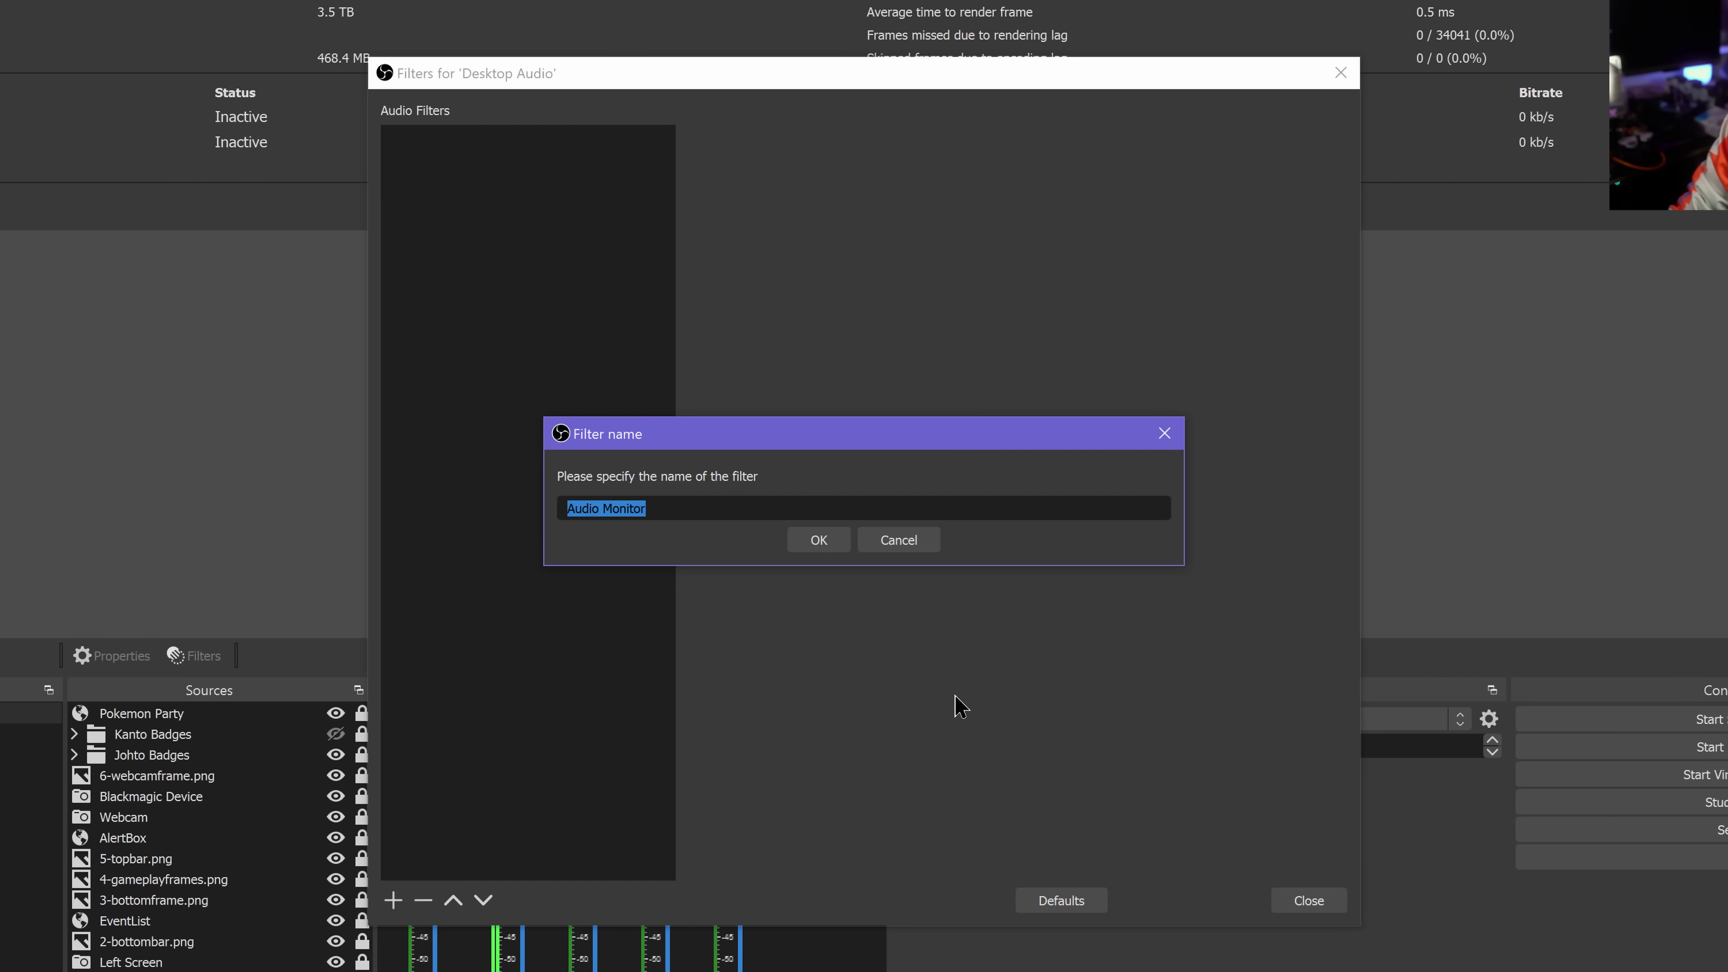
click(818, 542)
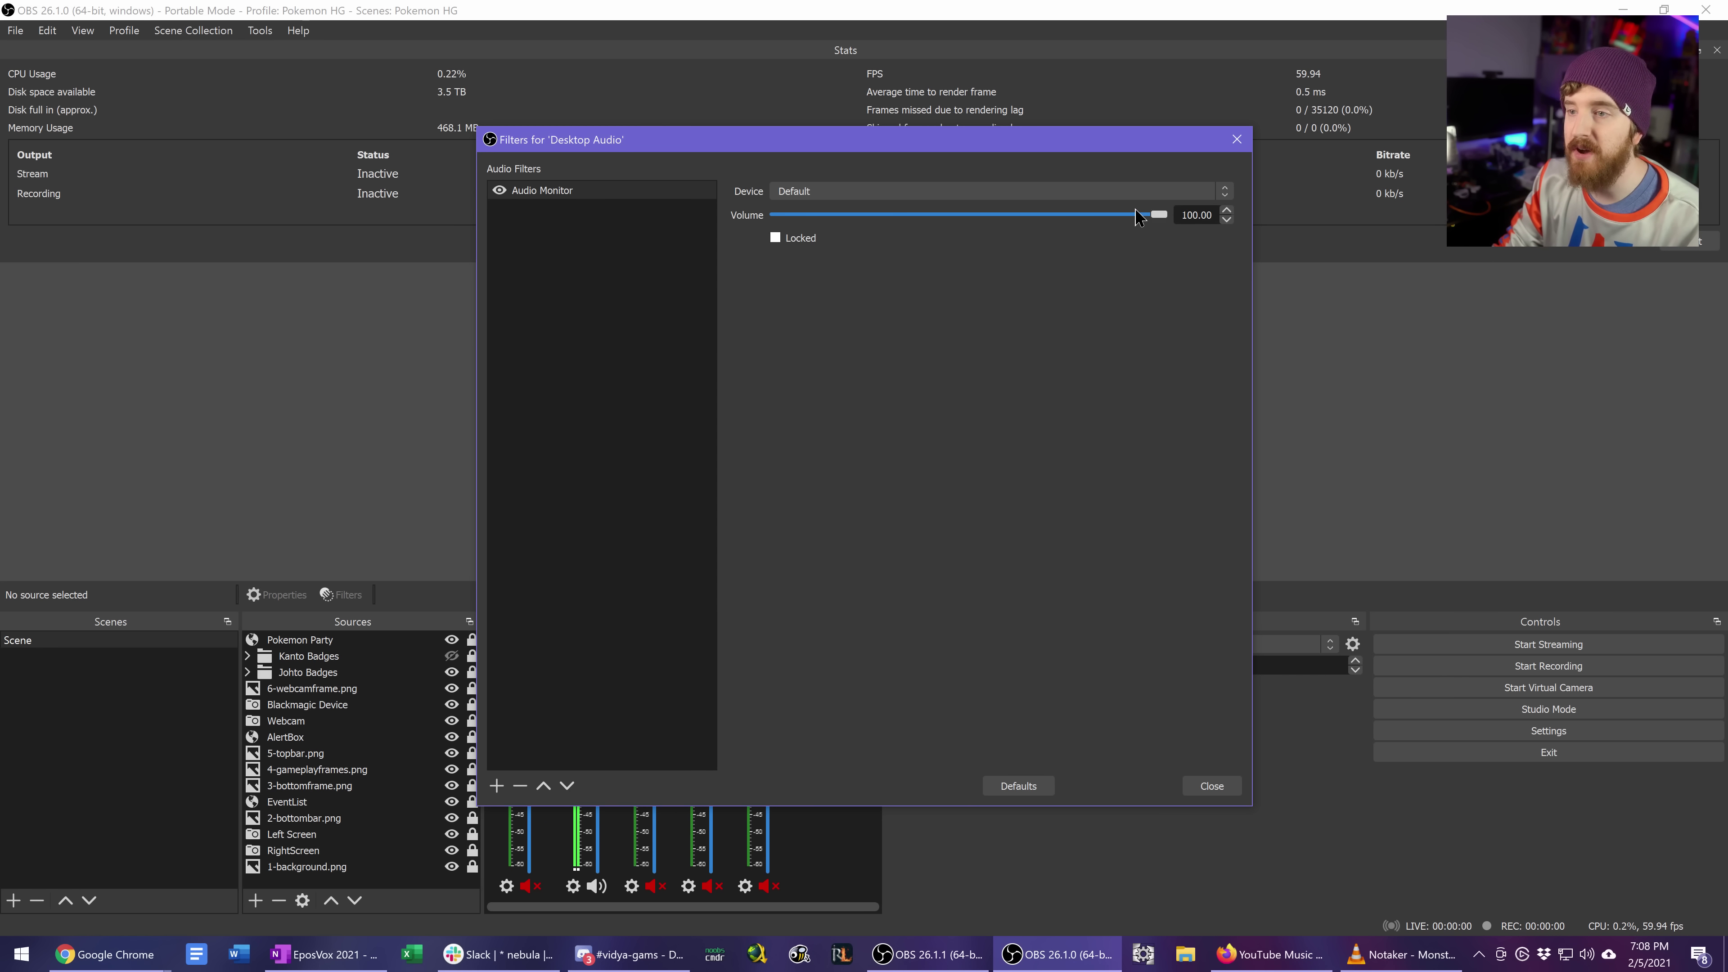
- Set the monitor filter volume to 99 and its device to Music (2- TC-Helicon GoXLR)
drag(1158, 215, 1071, 215)
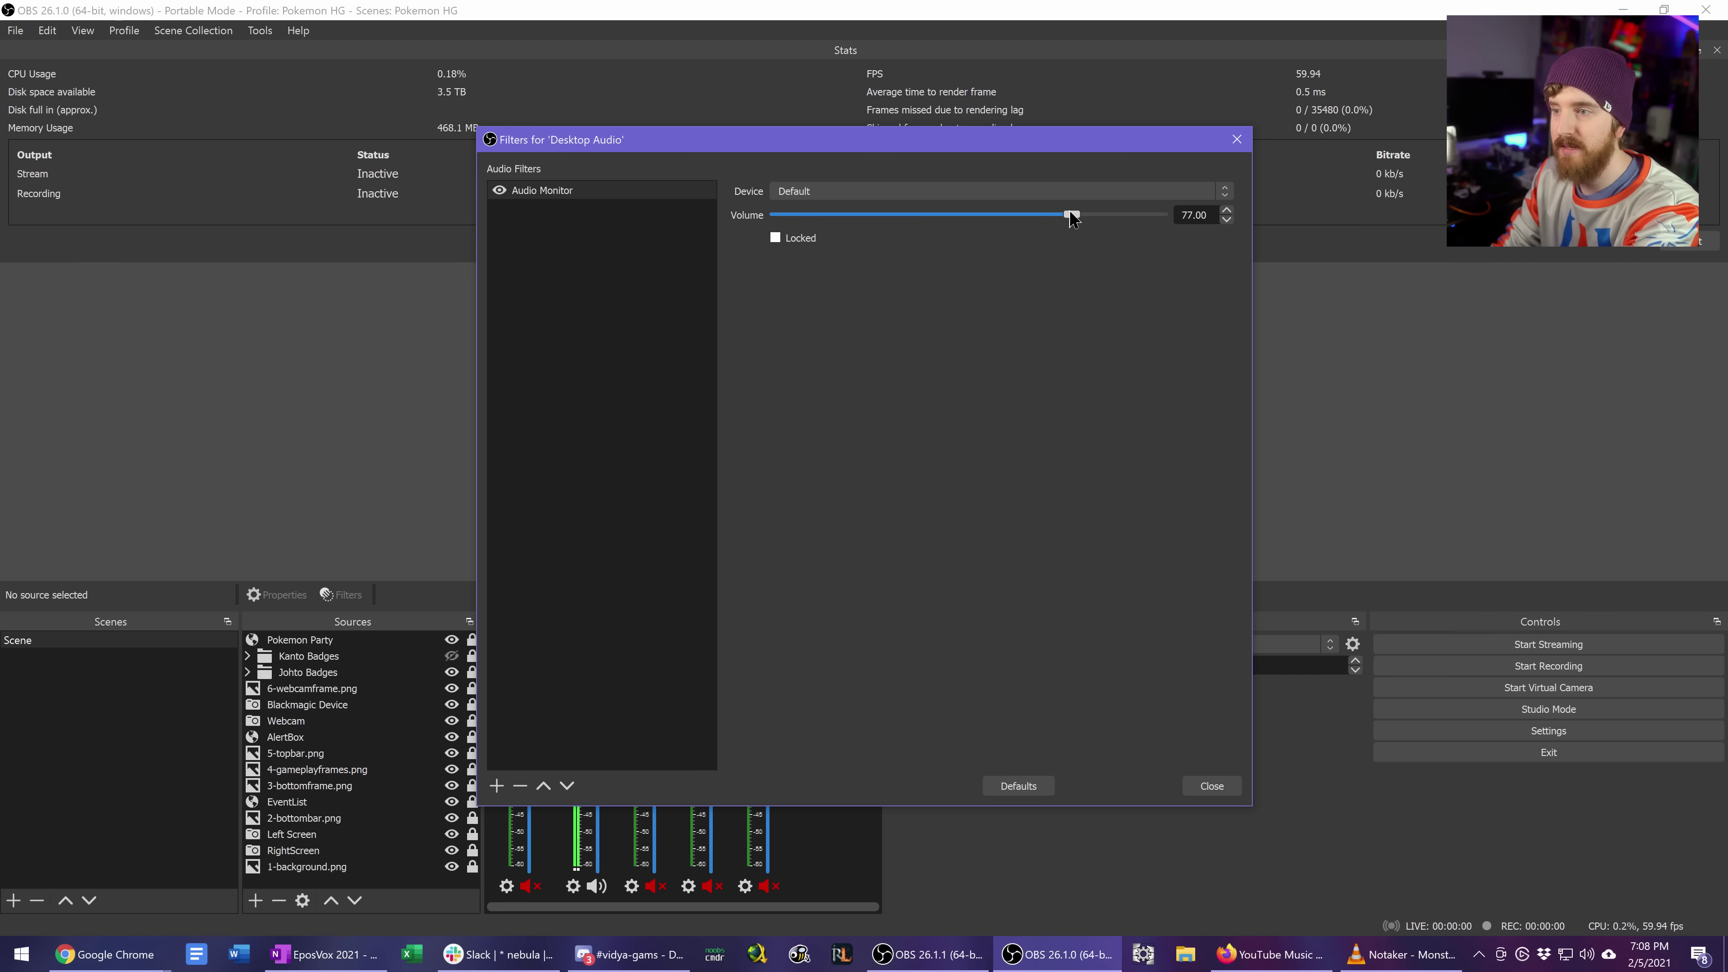
drag(1071, 217, 1157, 219)
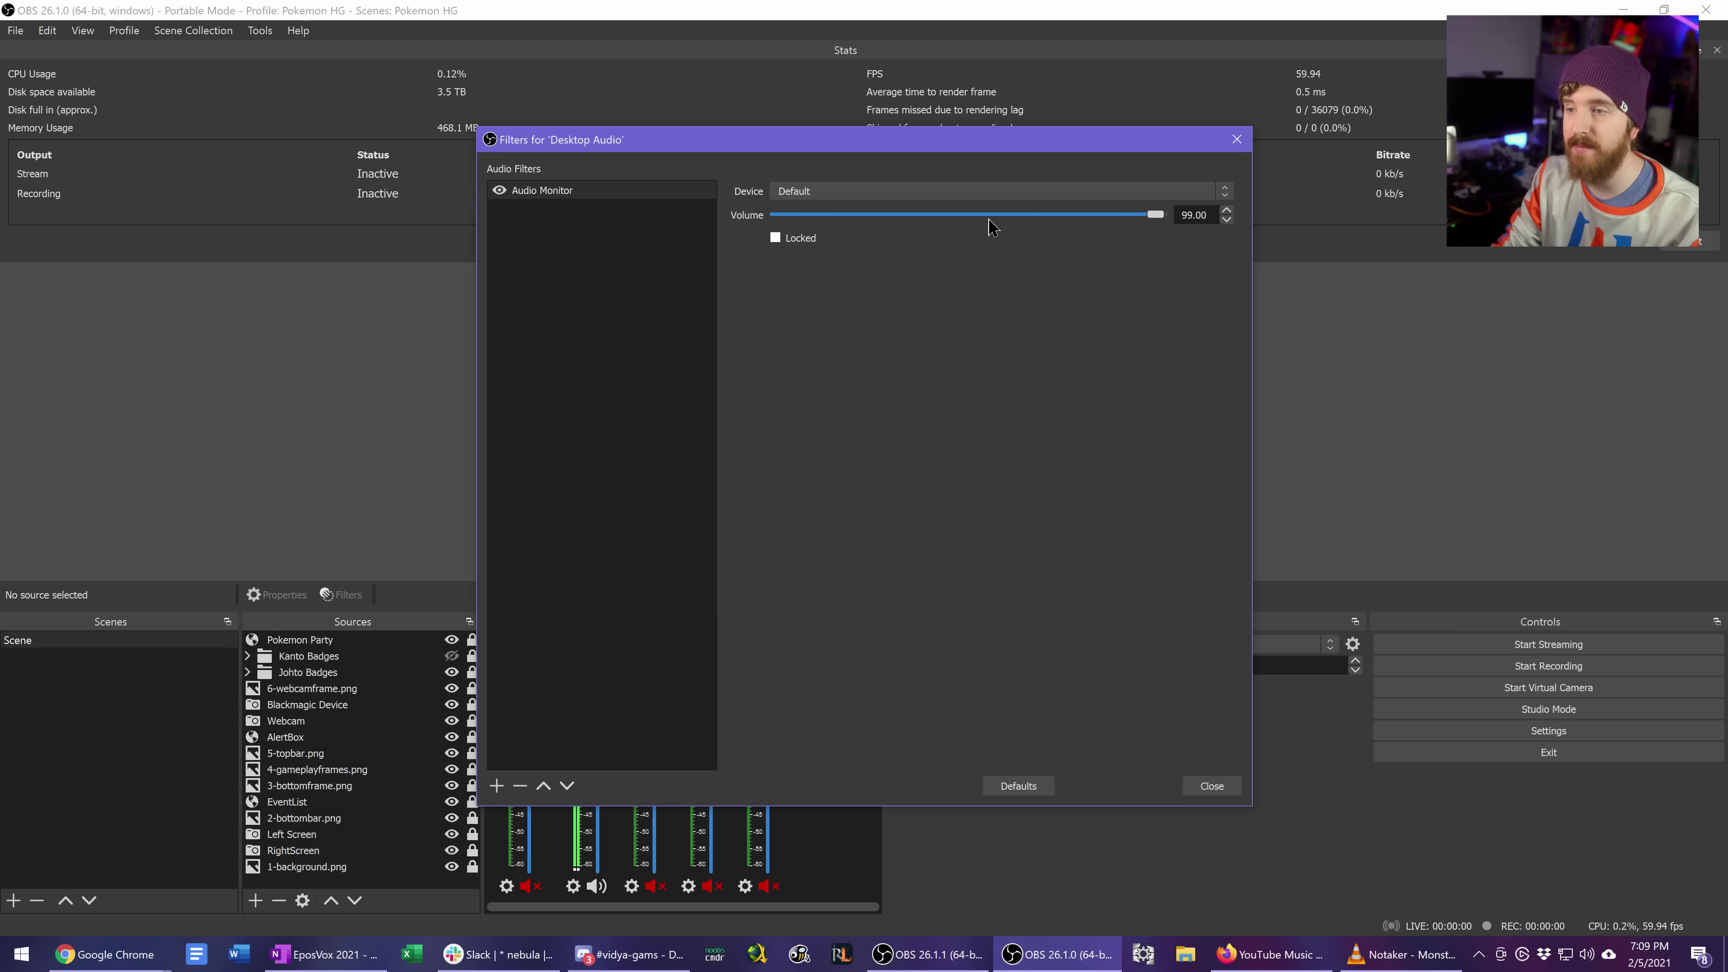
click(849, 191)
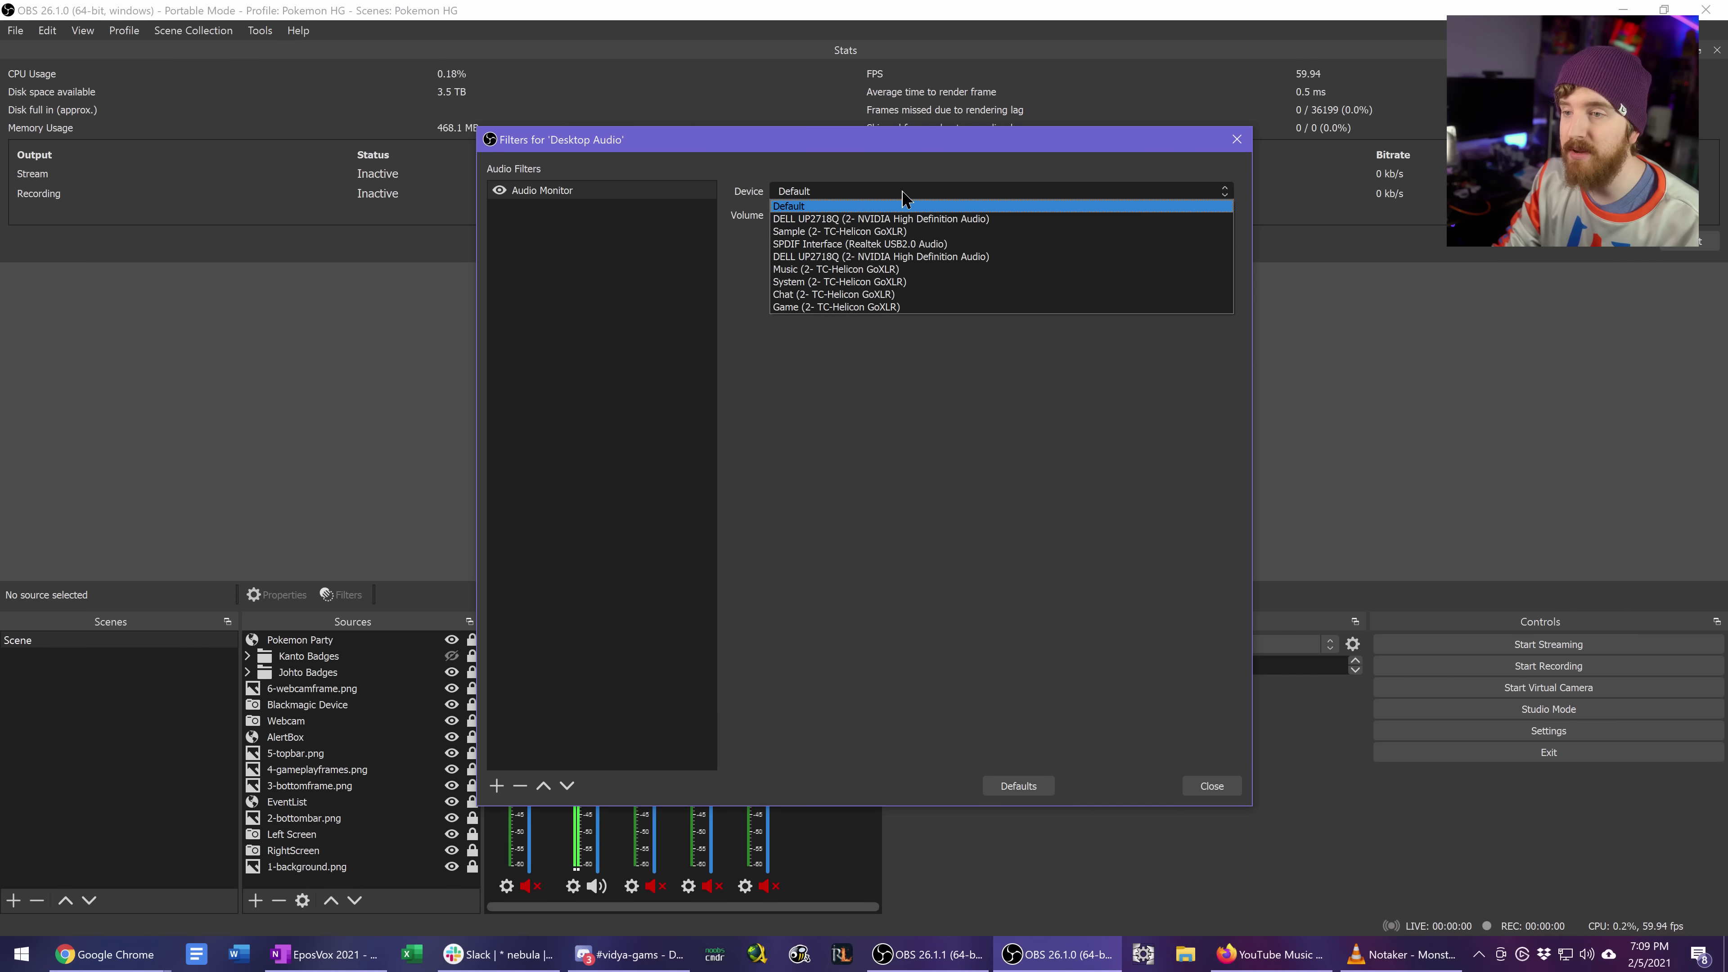
click(905, 270)
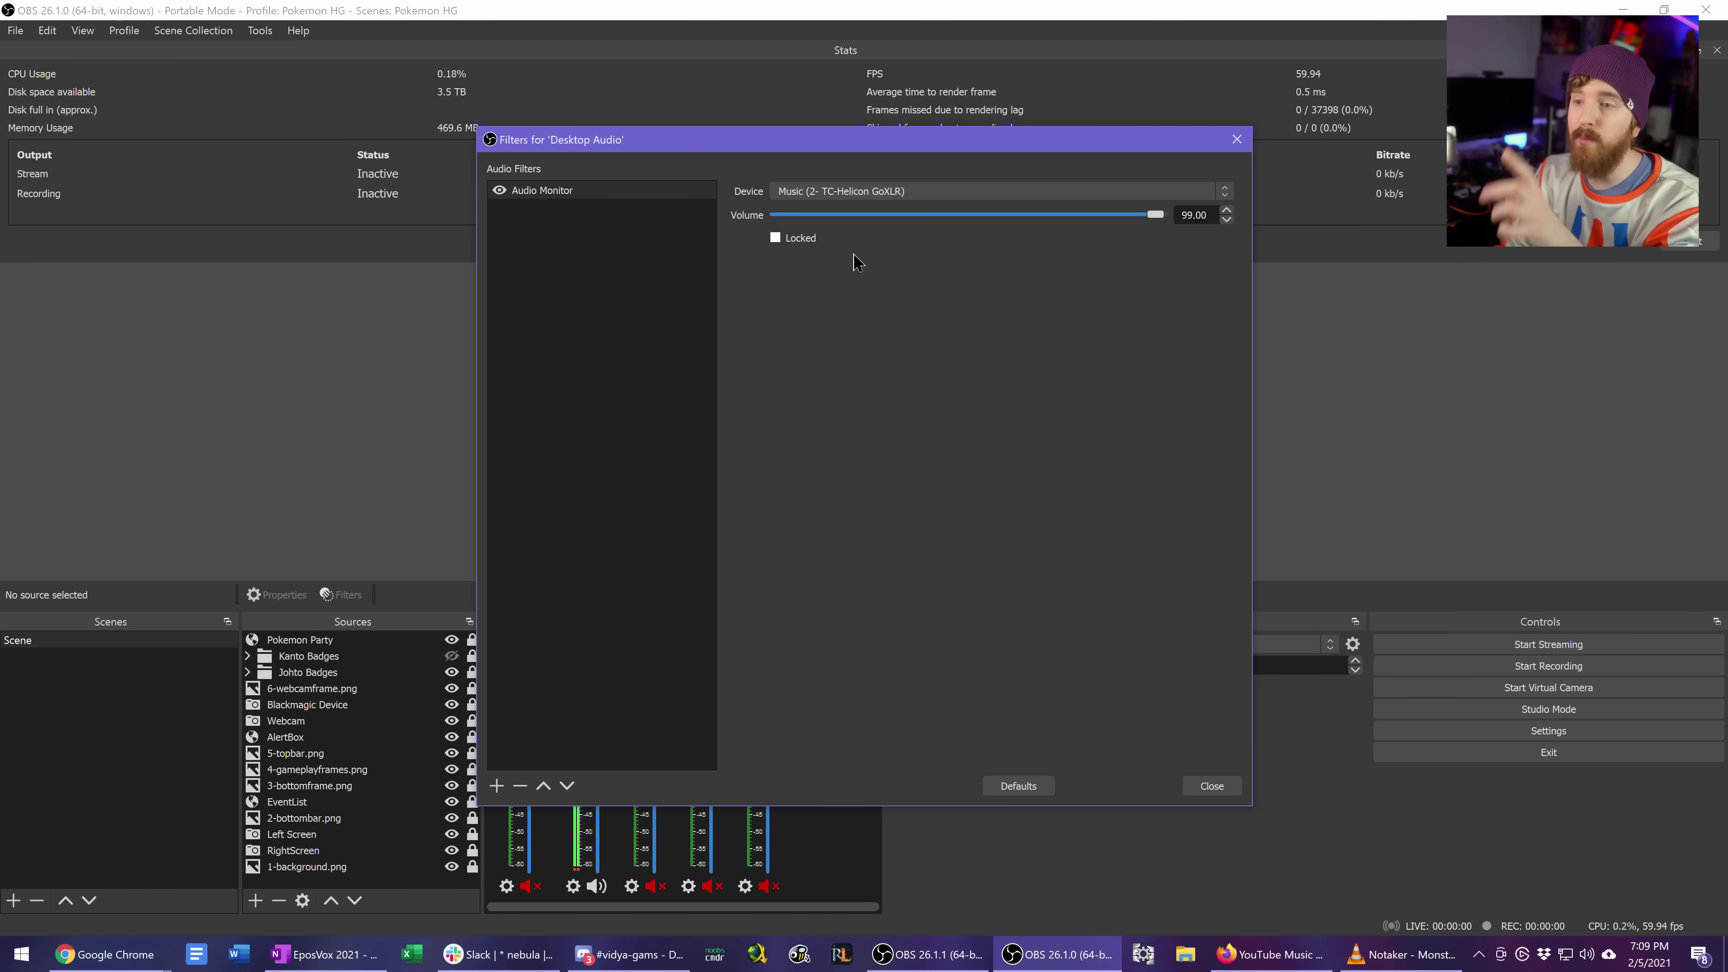
click(497, 786)
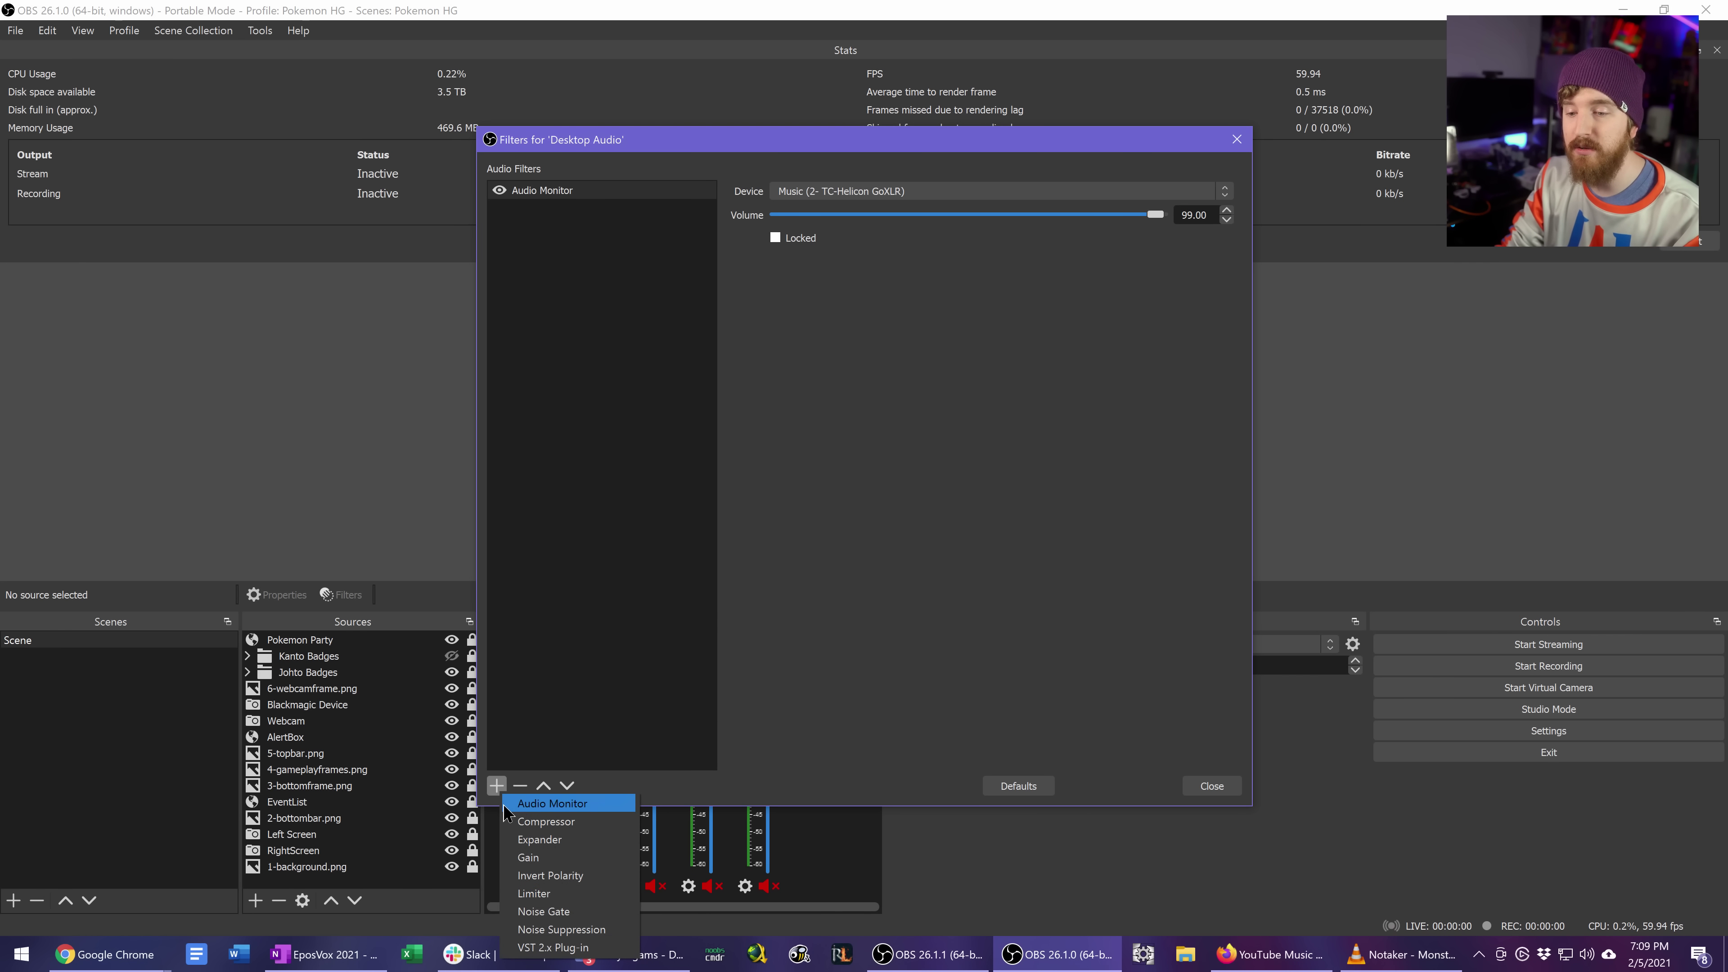
click(906, 517)
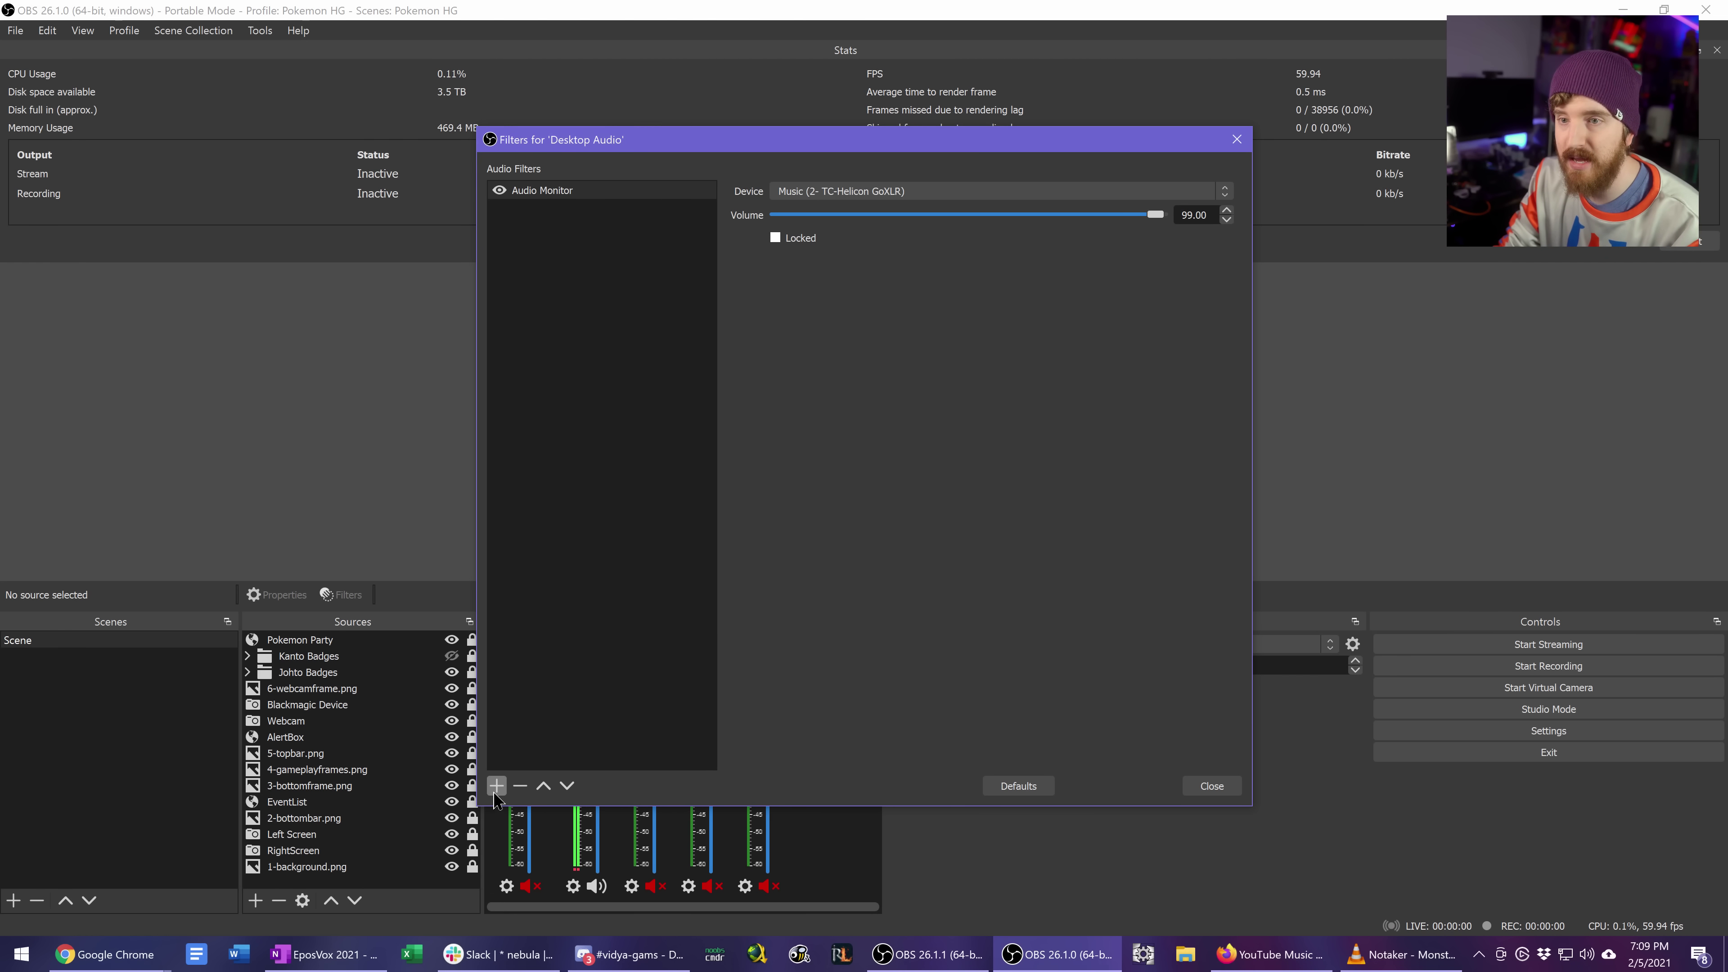
- Rename the Audio Monitor filter to 'VOD Device'
right_click(565, 191)
click(618, 255)
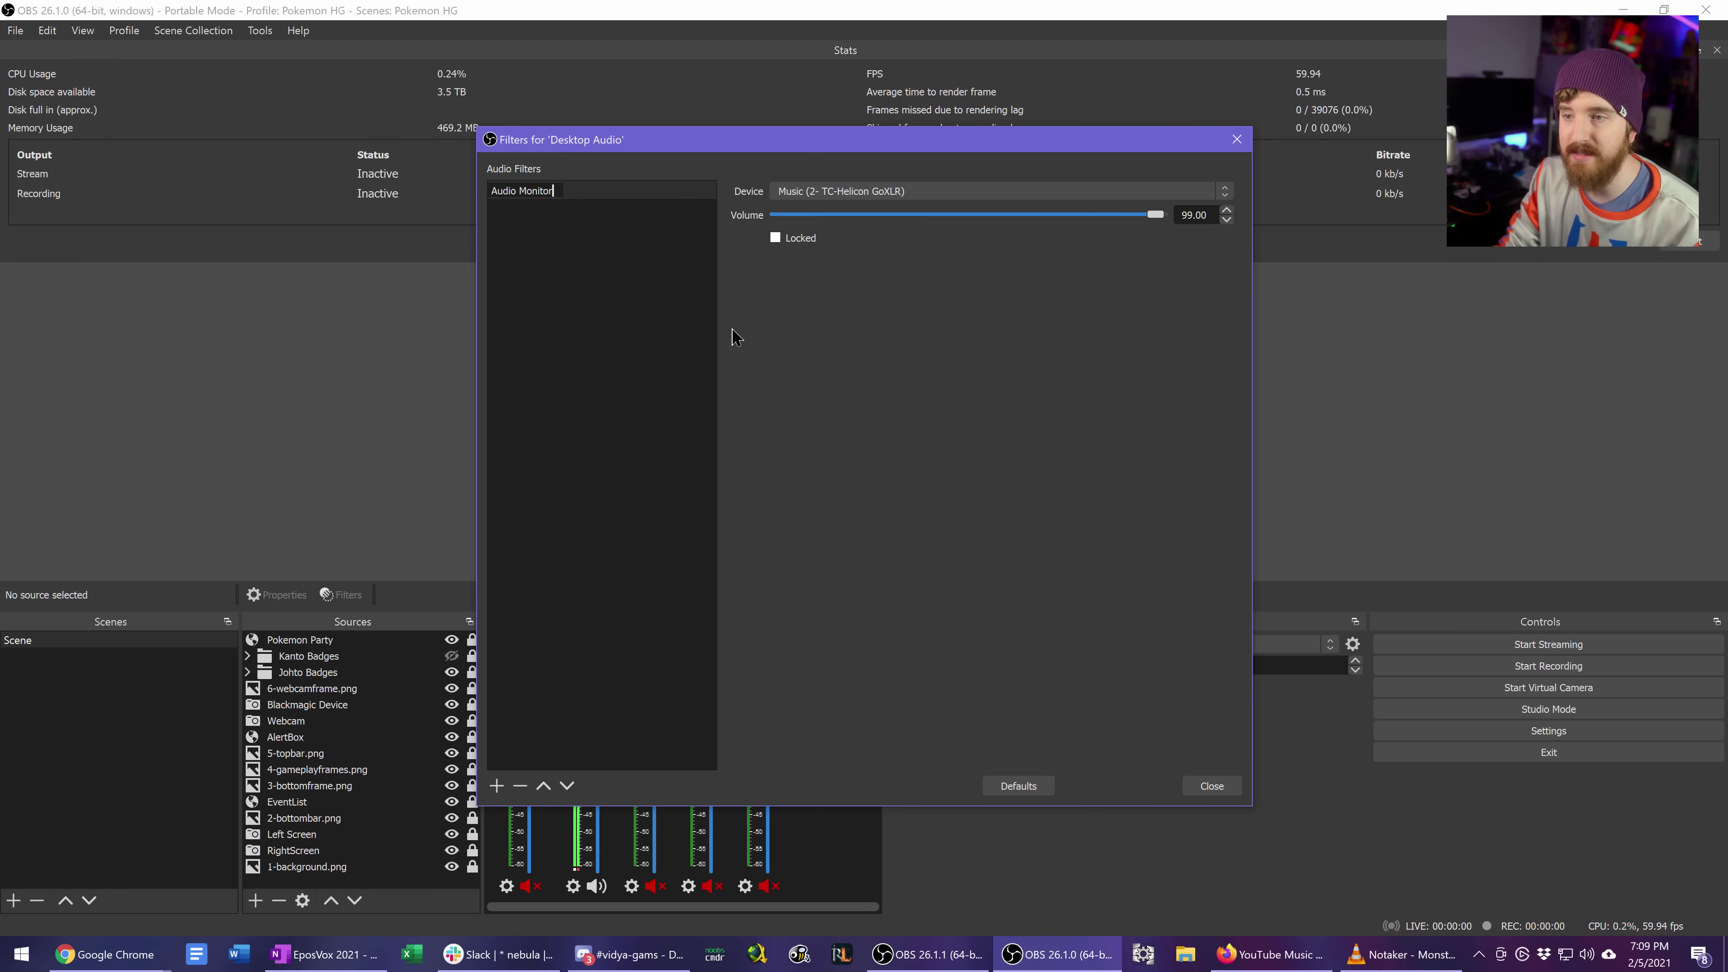
text(VOD D)
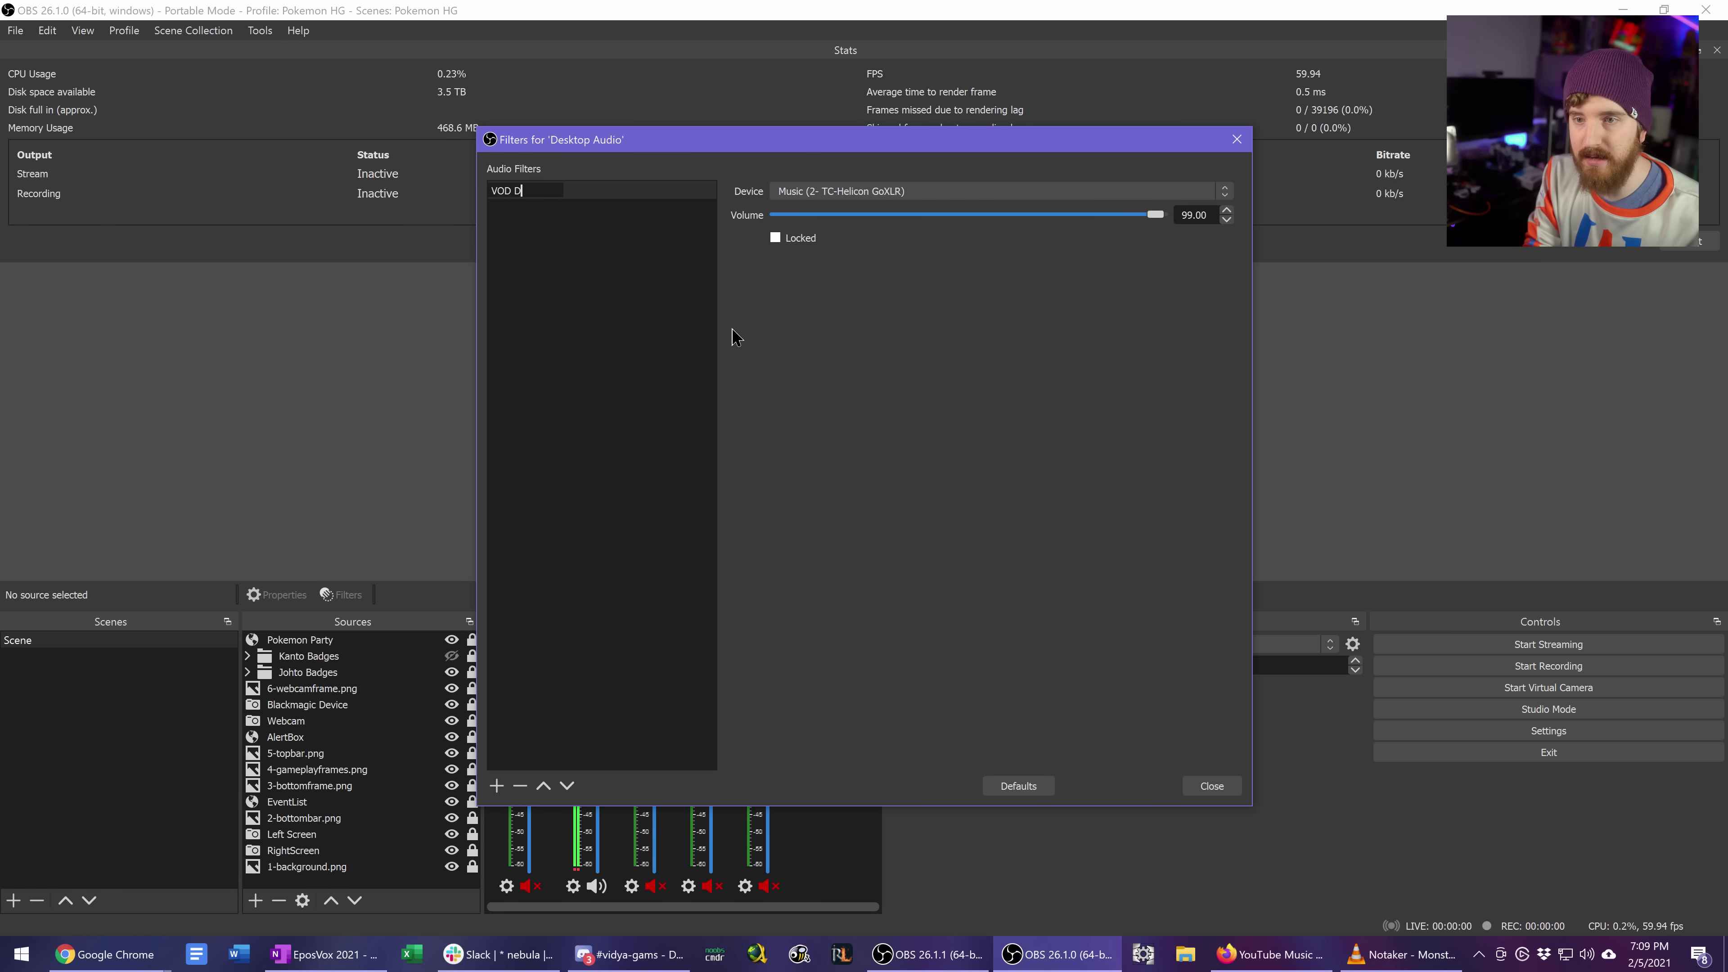
text(evice)
key(Return)
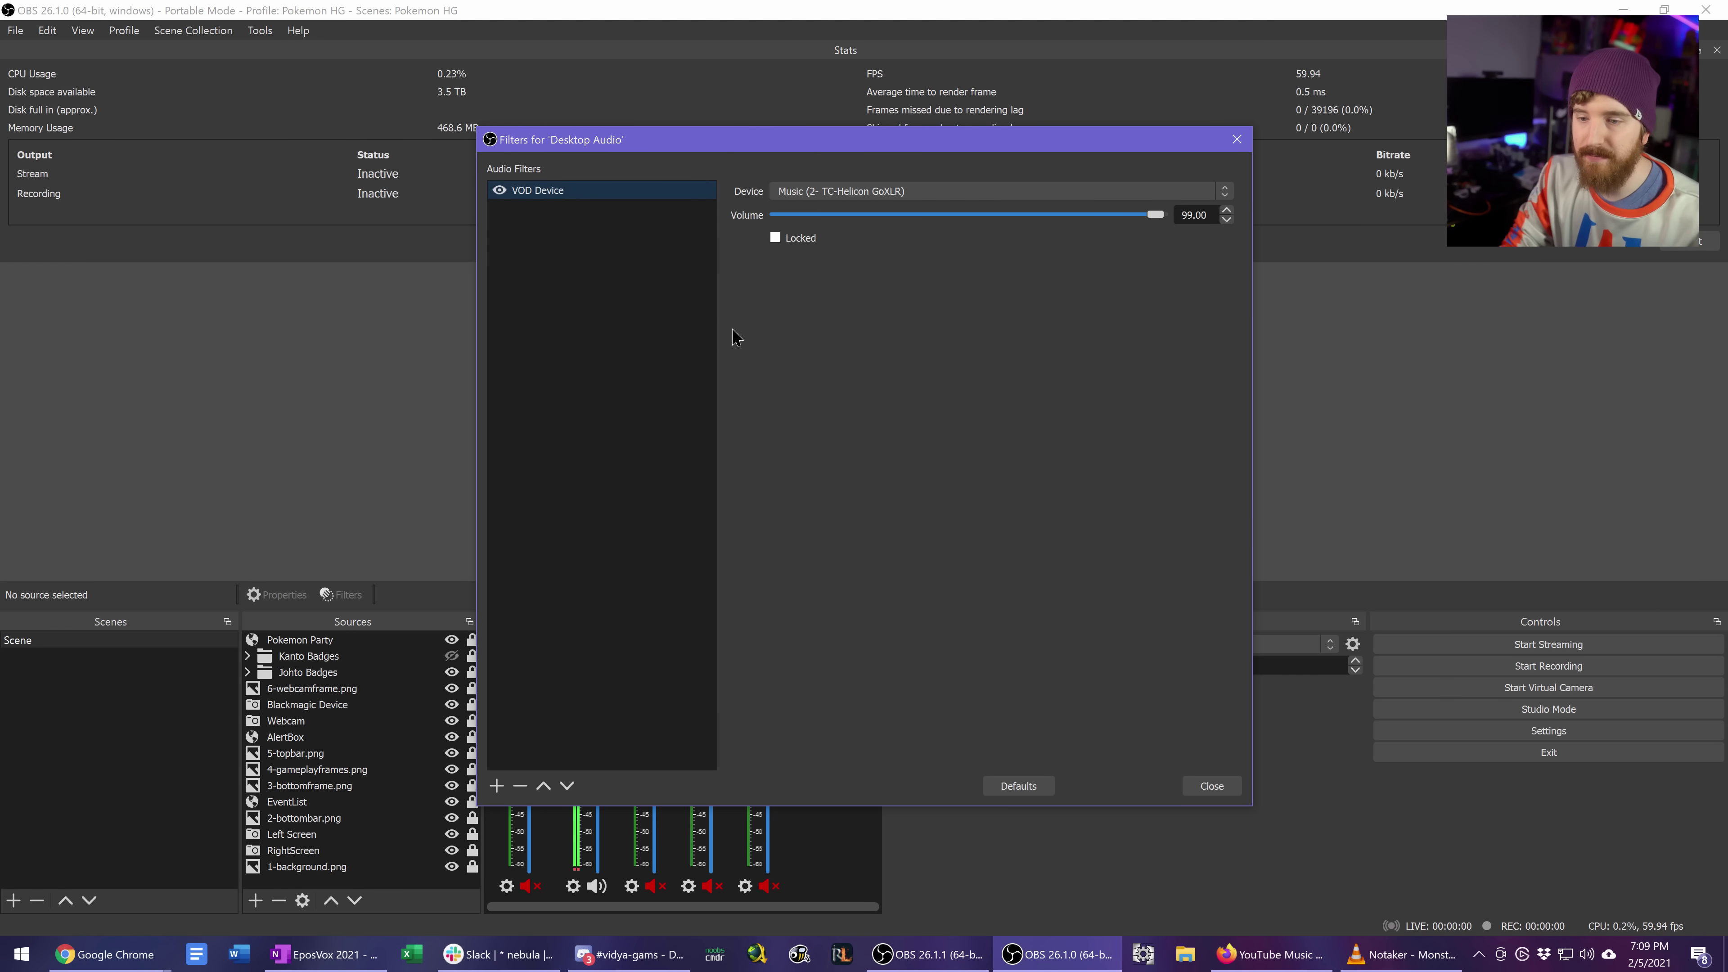
- Add a trial 'LiVE Device' monitor filter on System, remove it, and close the filters window
click(495, 785)
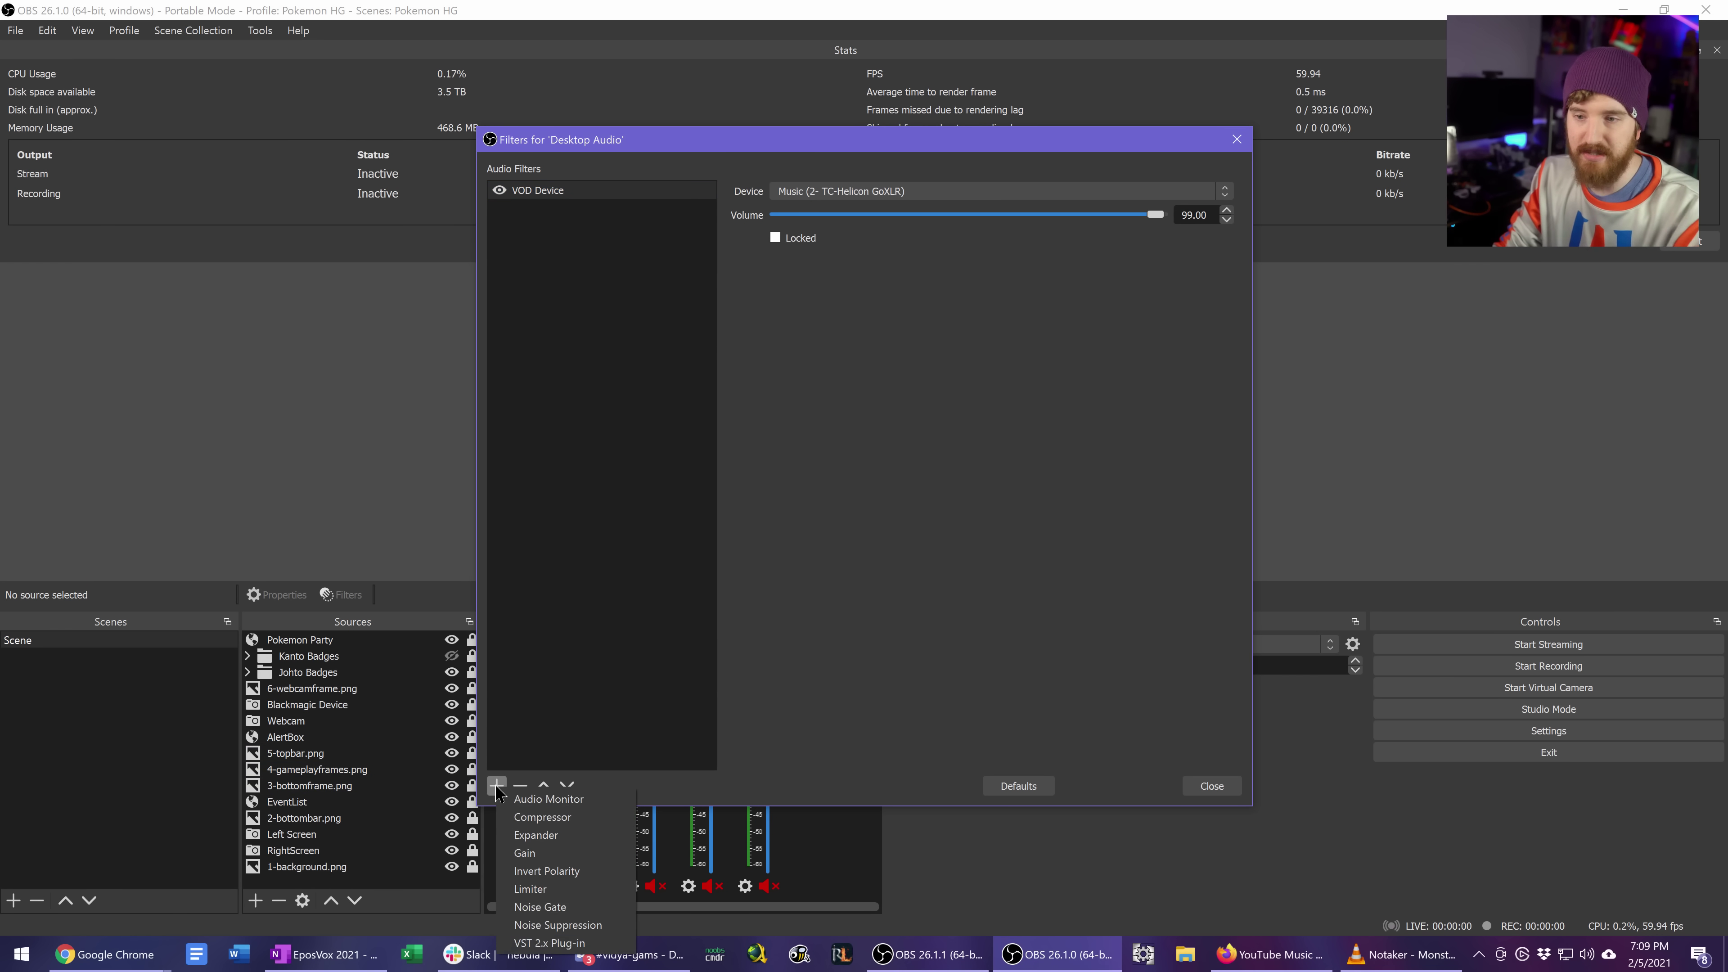
click(549, 799)
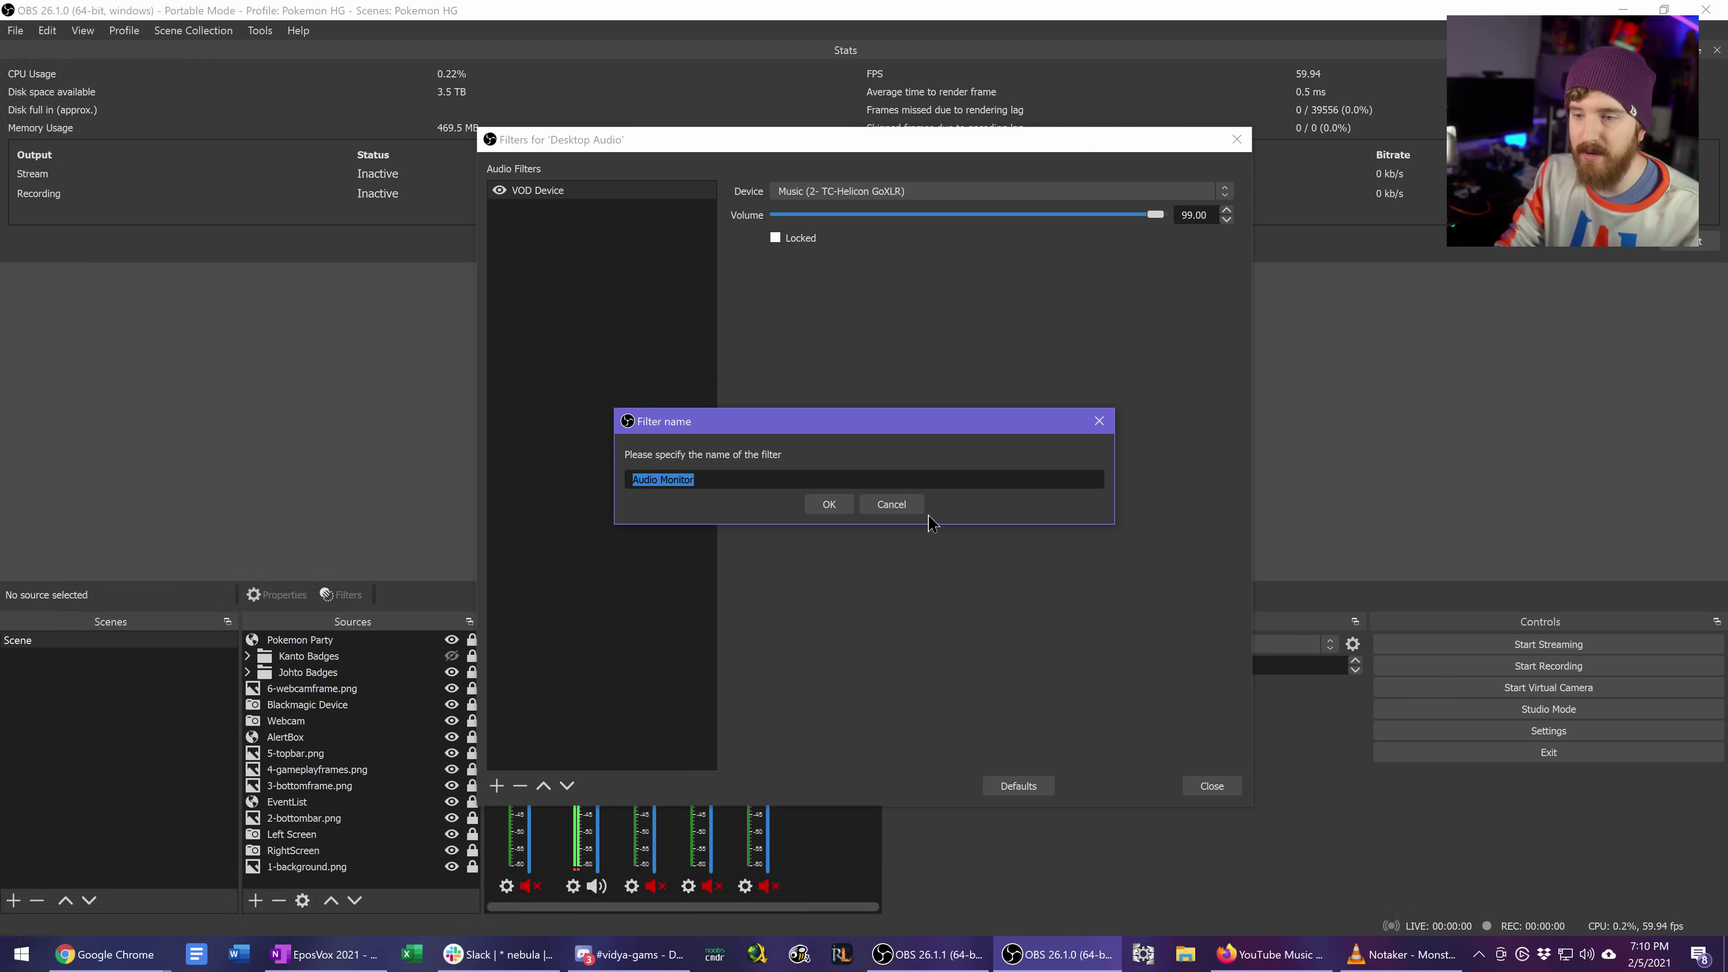
text(LiVE Devi)
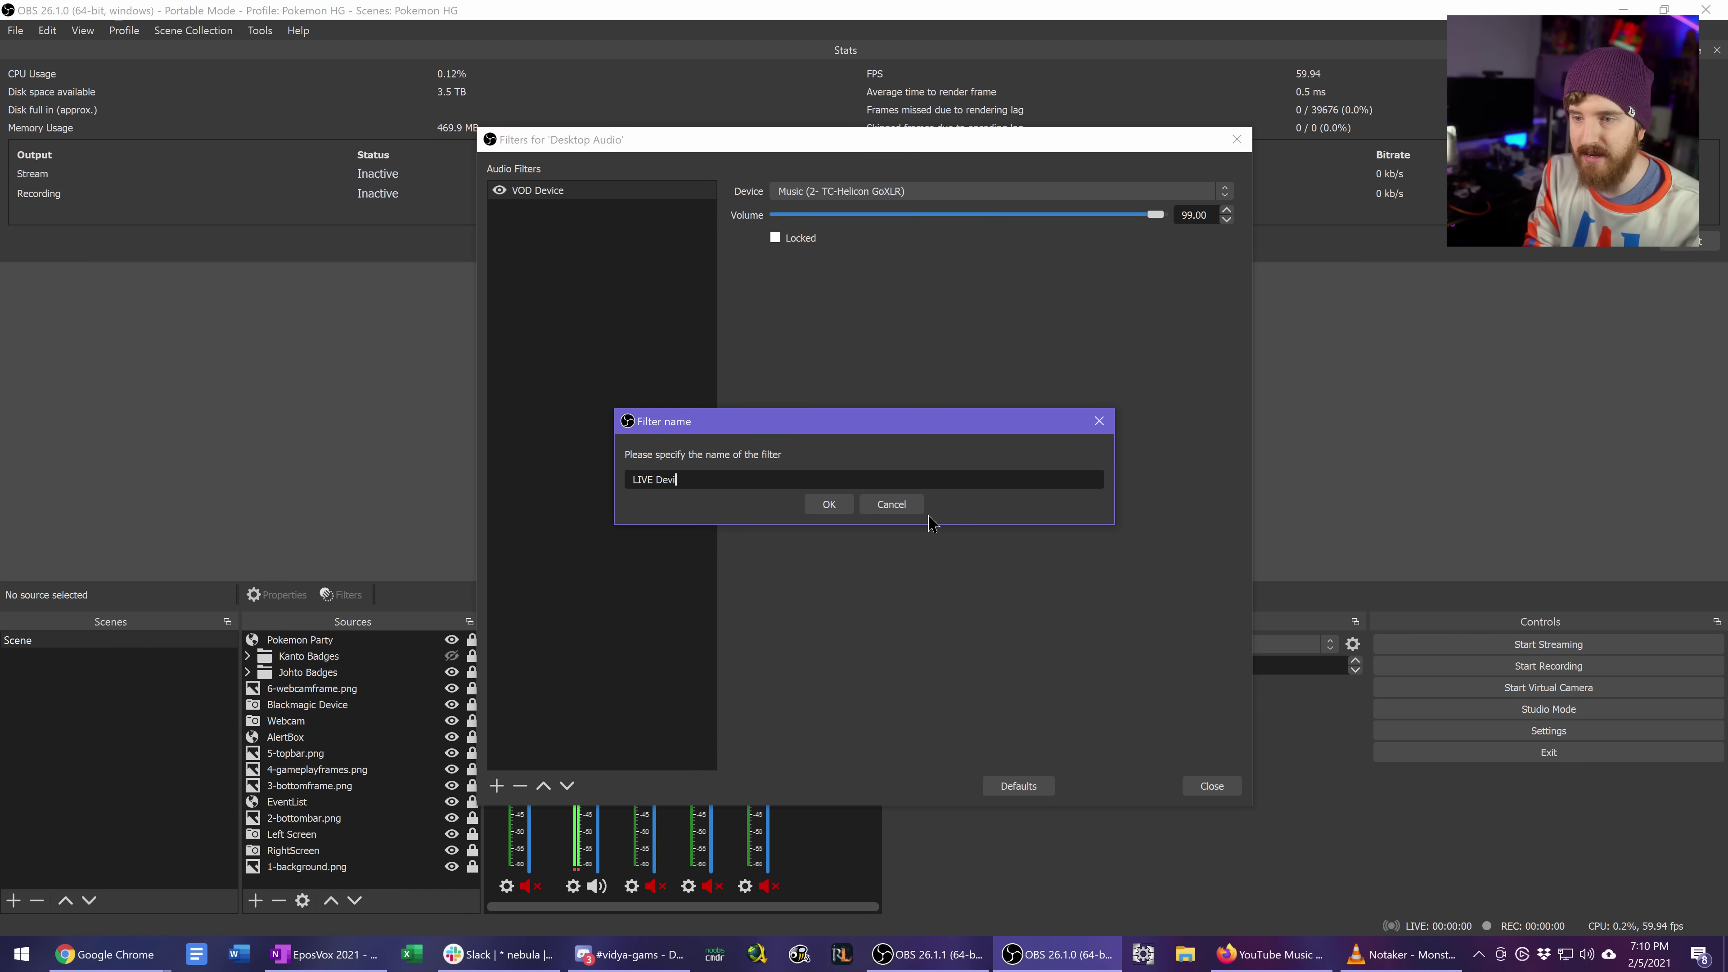
text(ce)
key(Return)
click(911, 191)
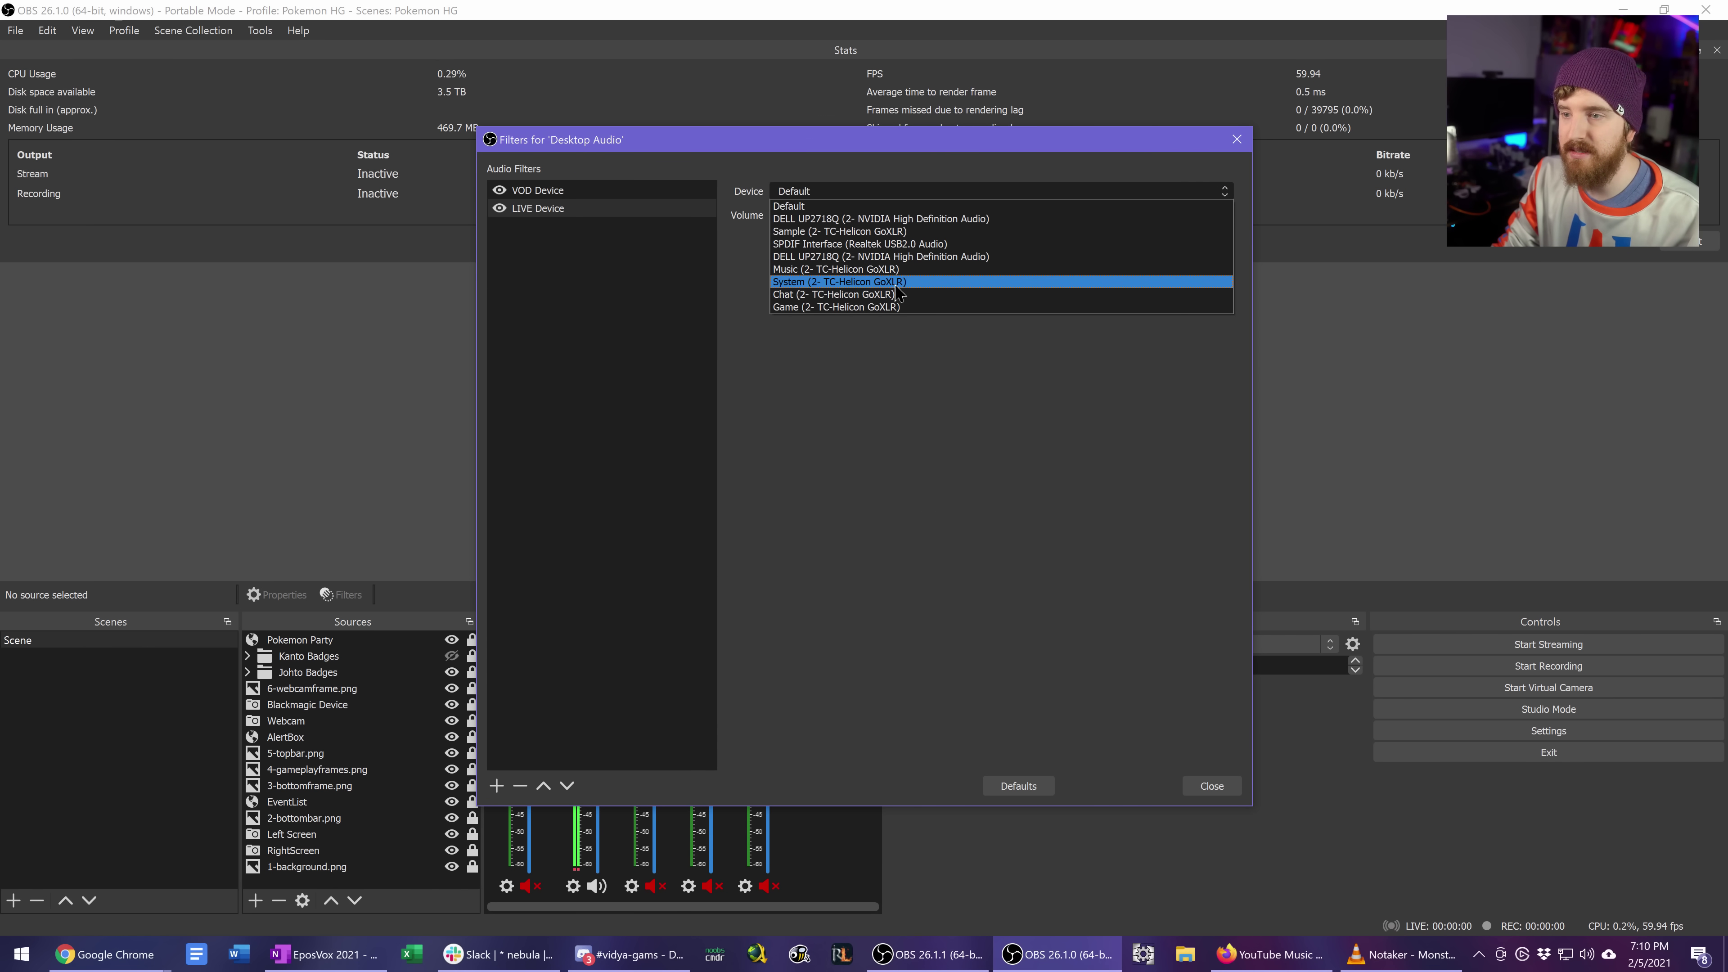
click(896, 282)
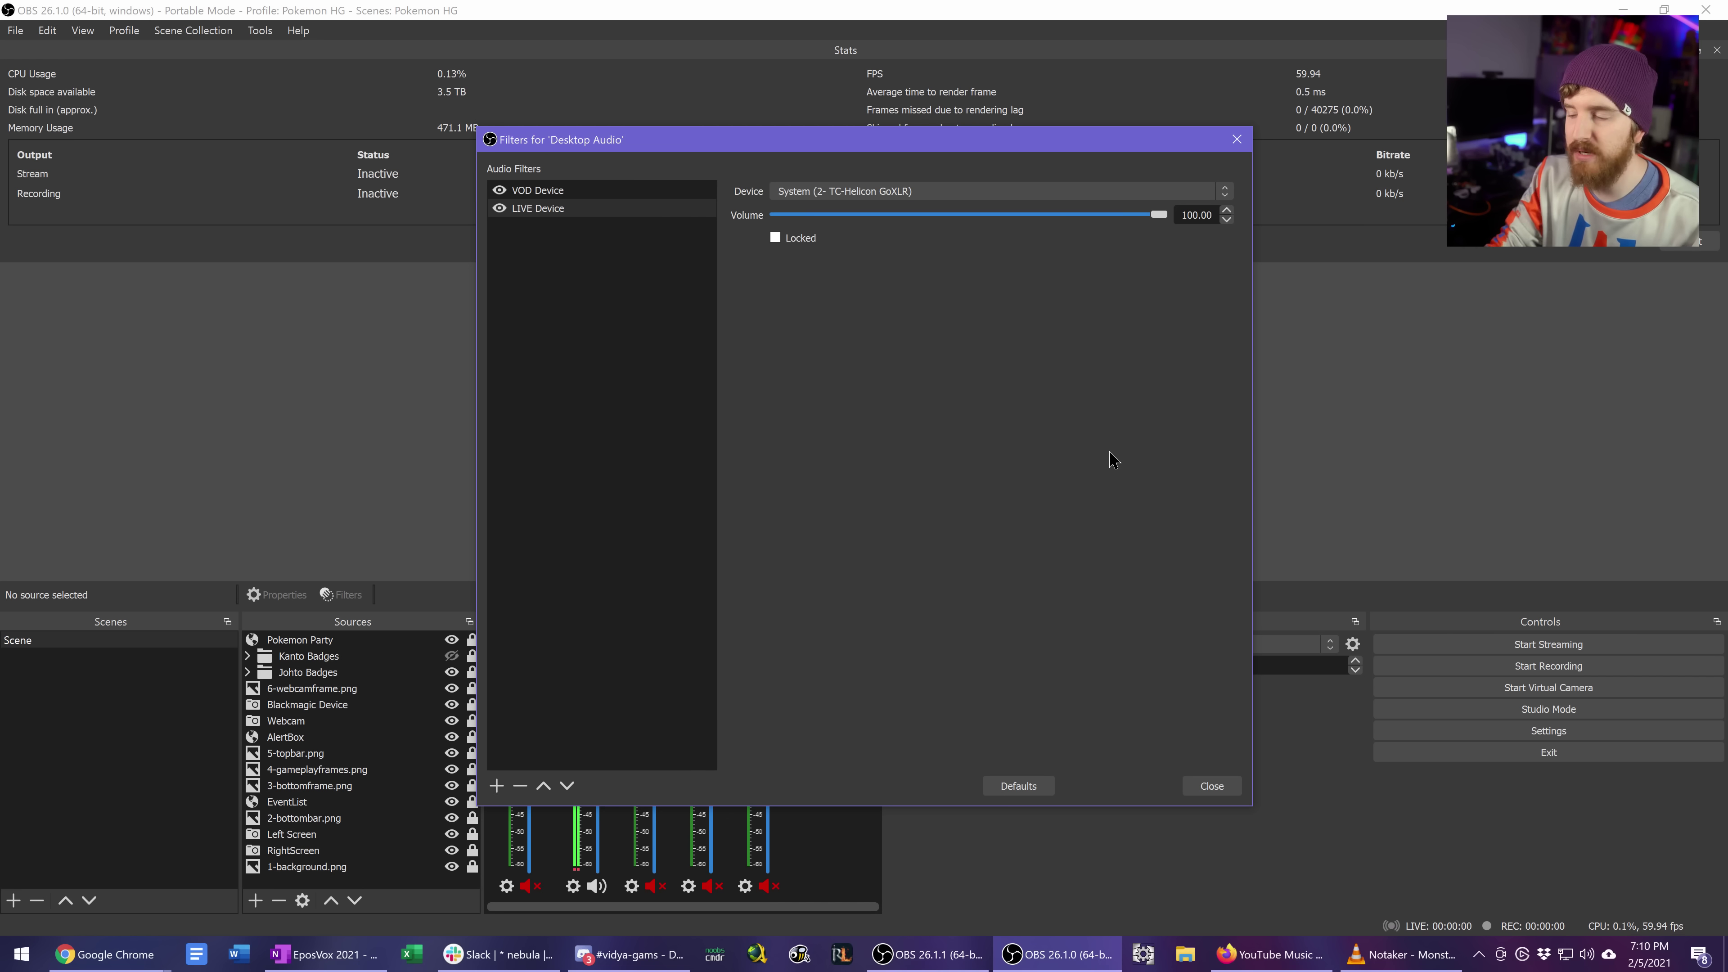
click(521, 786)
click(919, 504)
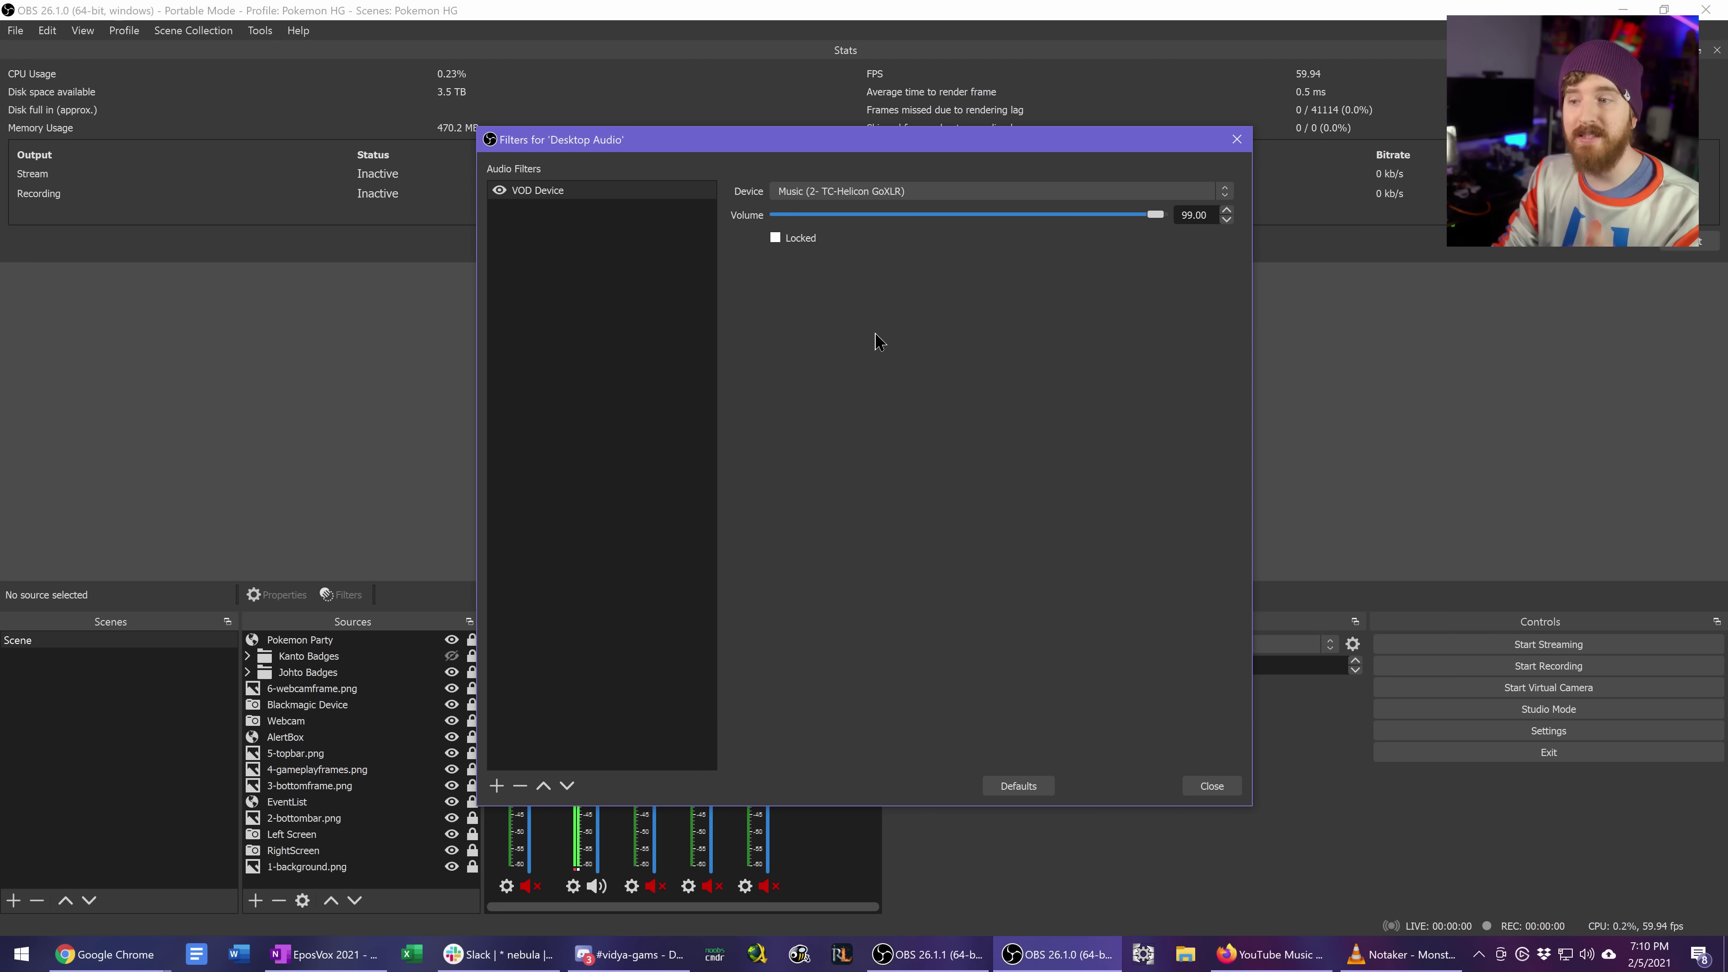
click(1218, 783)
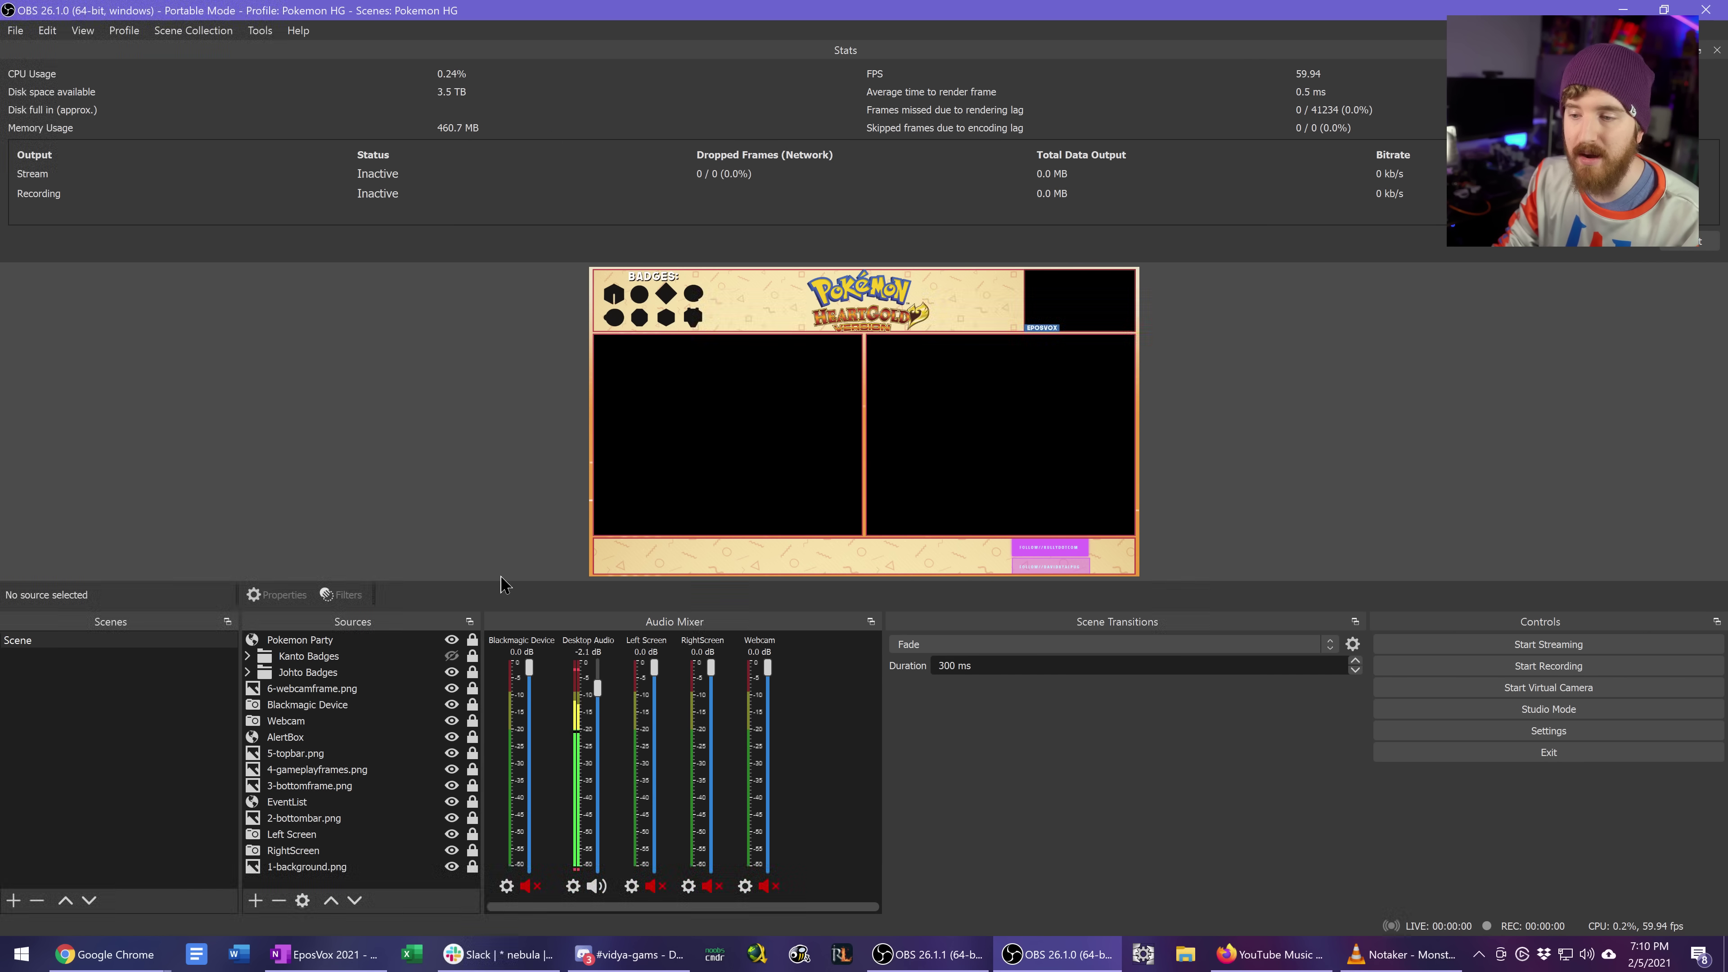
right_click(746, 625)
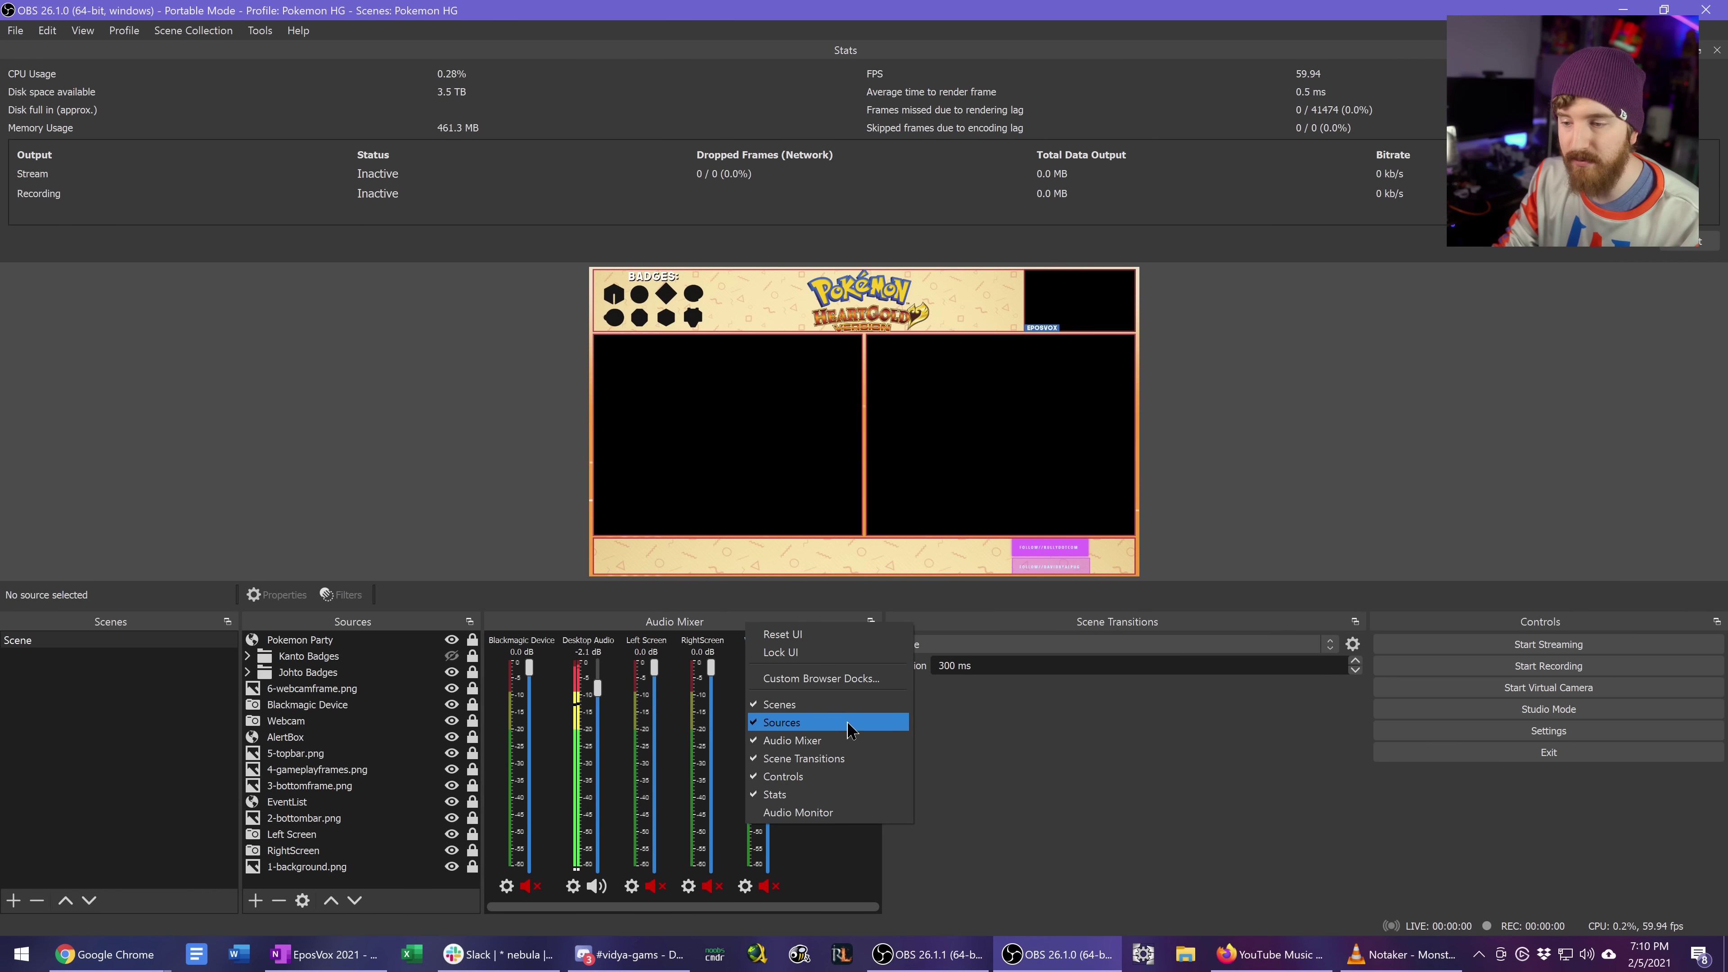
- Turn on the Audio Monitor dock from the dock list, then check View > Docks
click(825, 815)
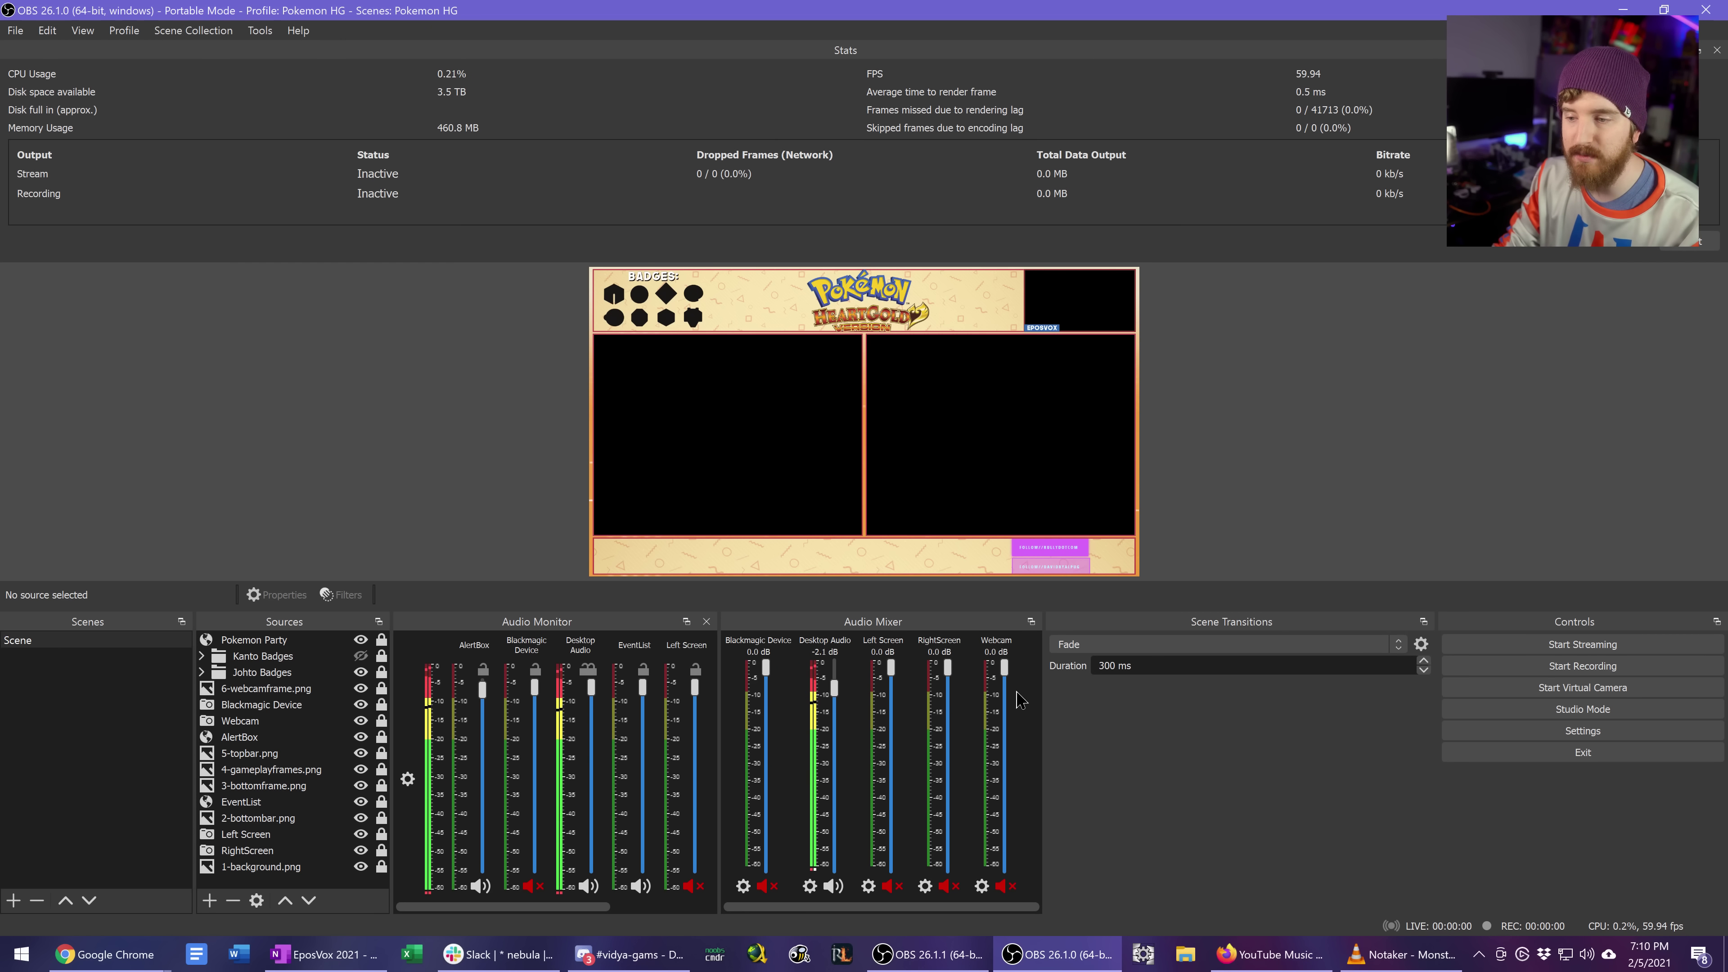
click(87, 33)
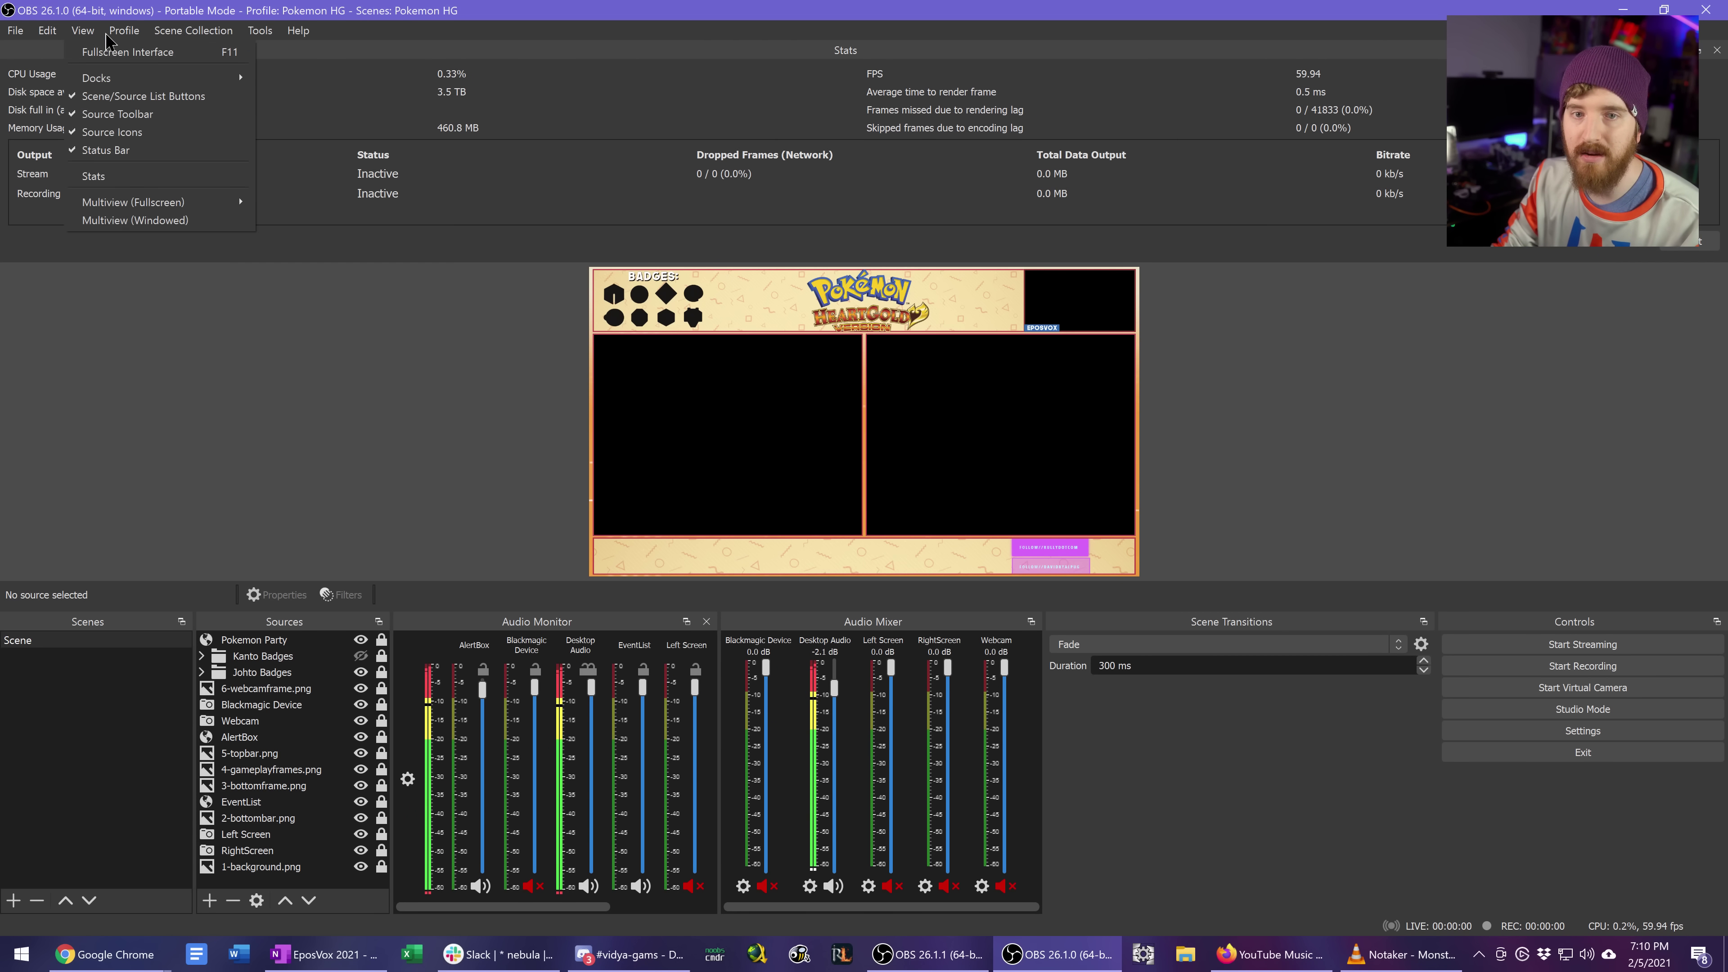
mouse_move(134, 81)
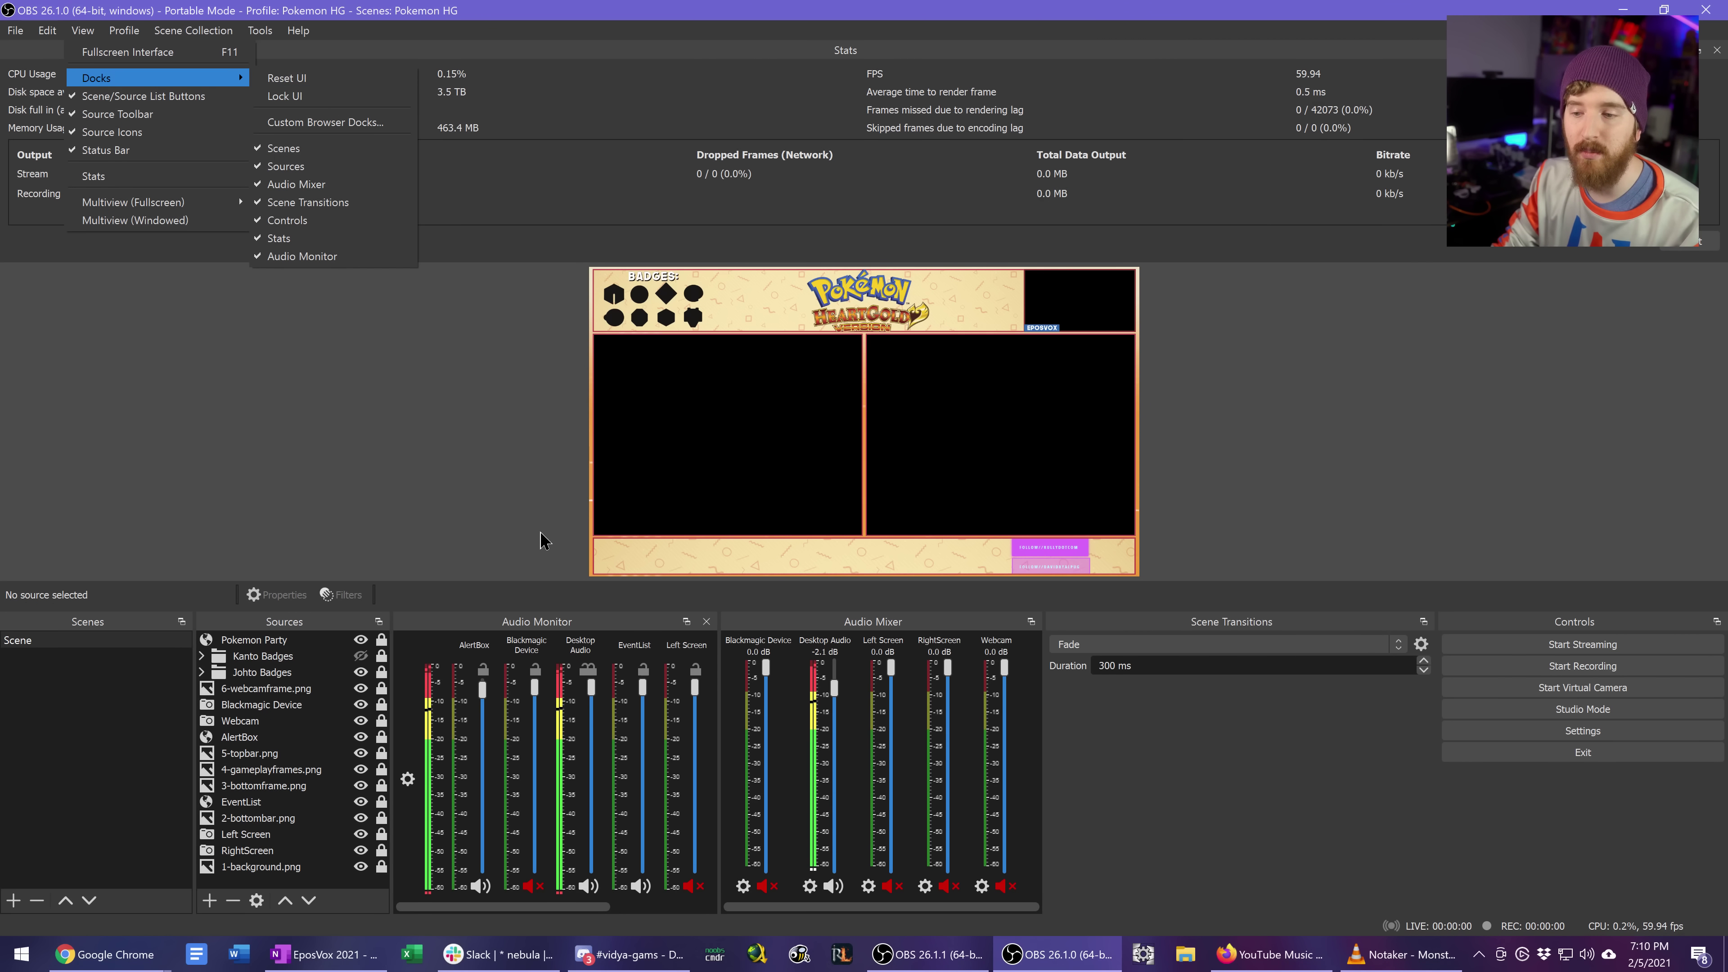
- Toggle the Audio Mixer's Vertical Layout off and back on, then drag the mixer out to float
click(747, 714)
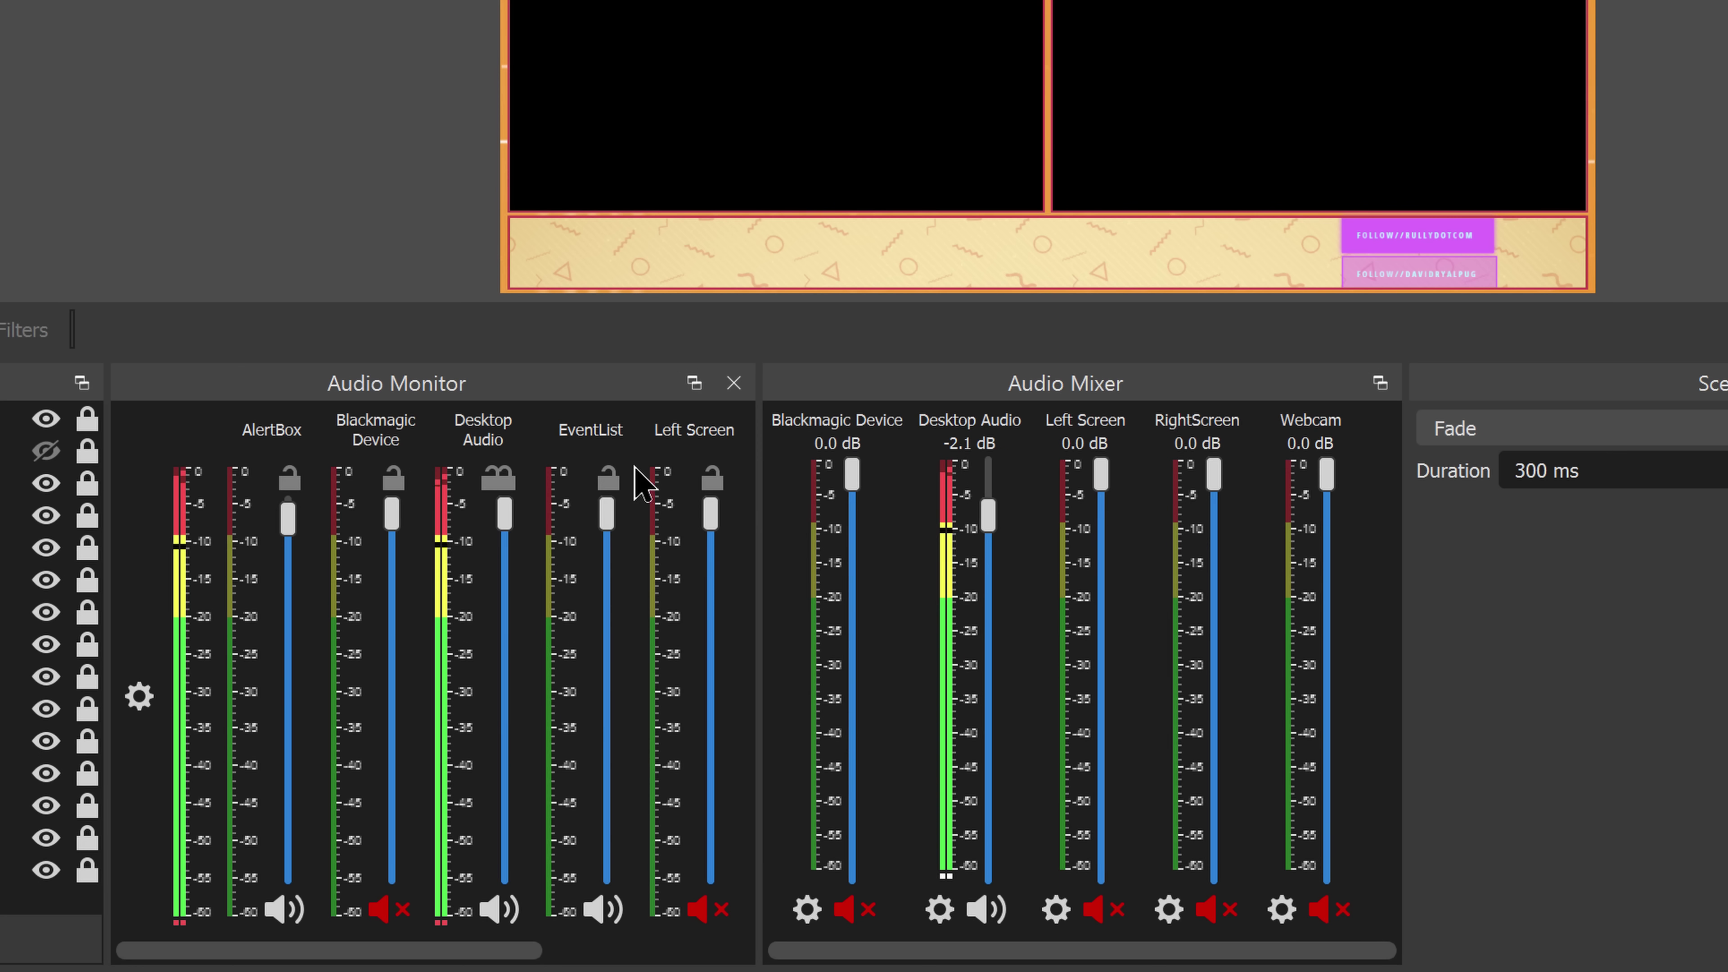
right_click(643, 657)
right_click(635, 616)
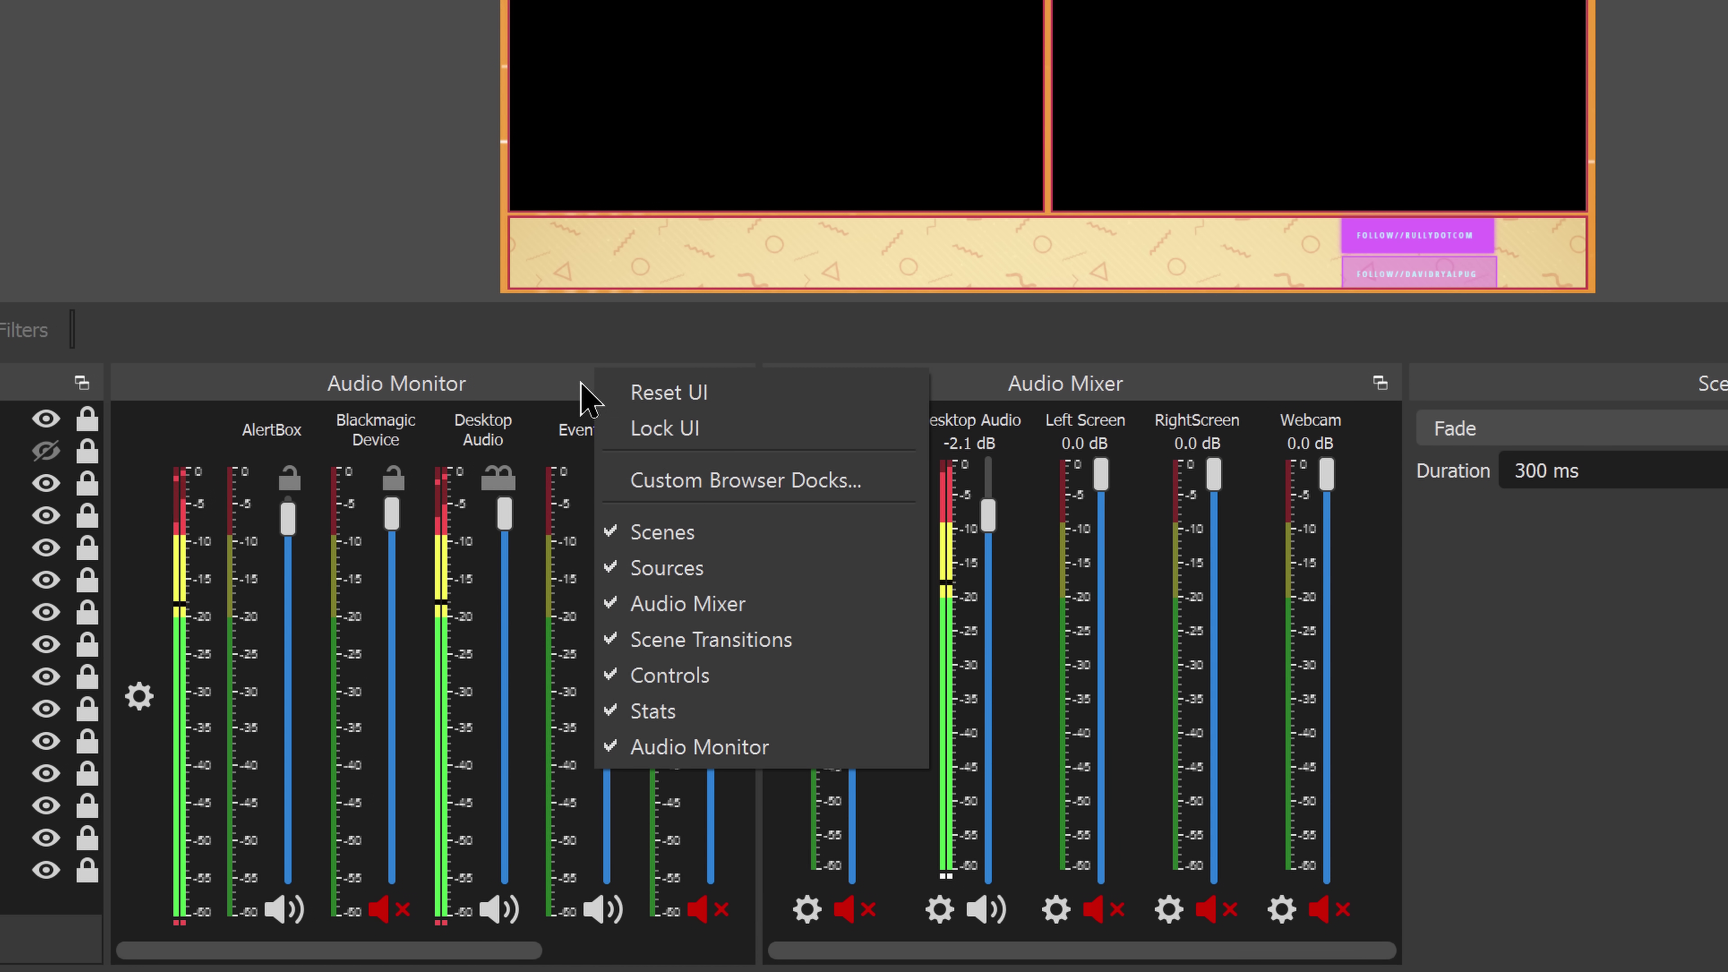
right_click(1215, 419)
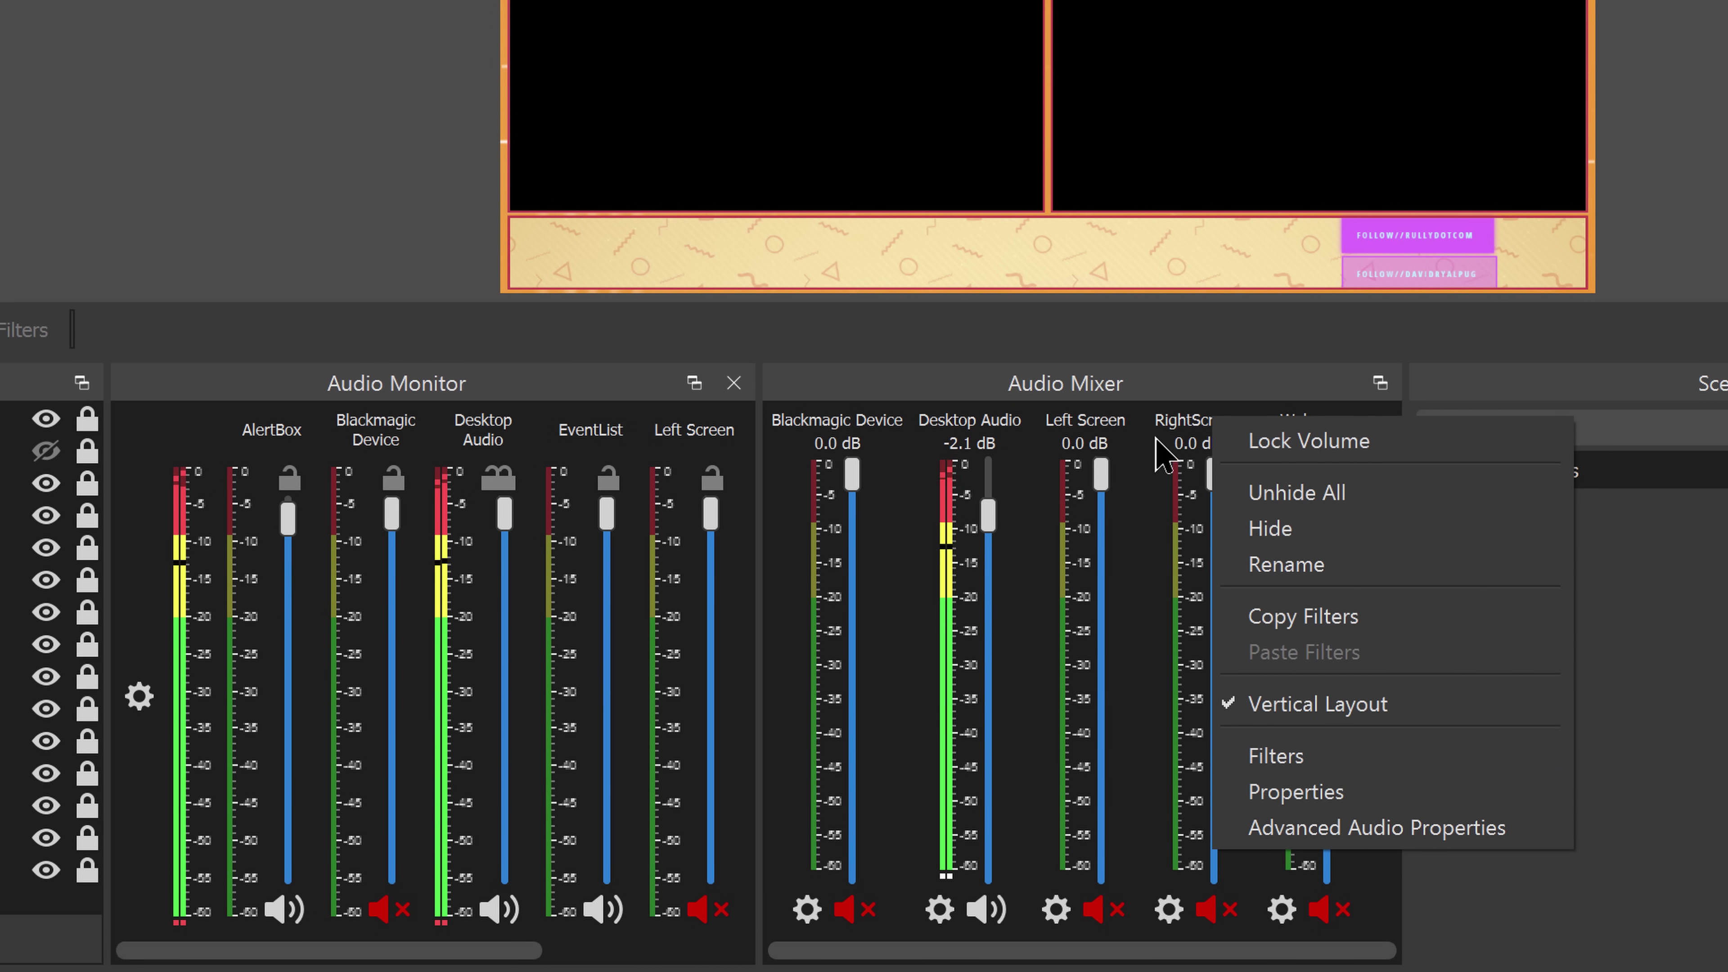
click(1332, 707)
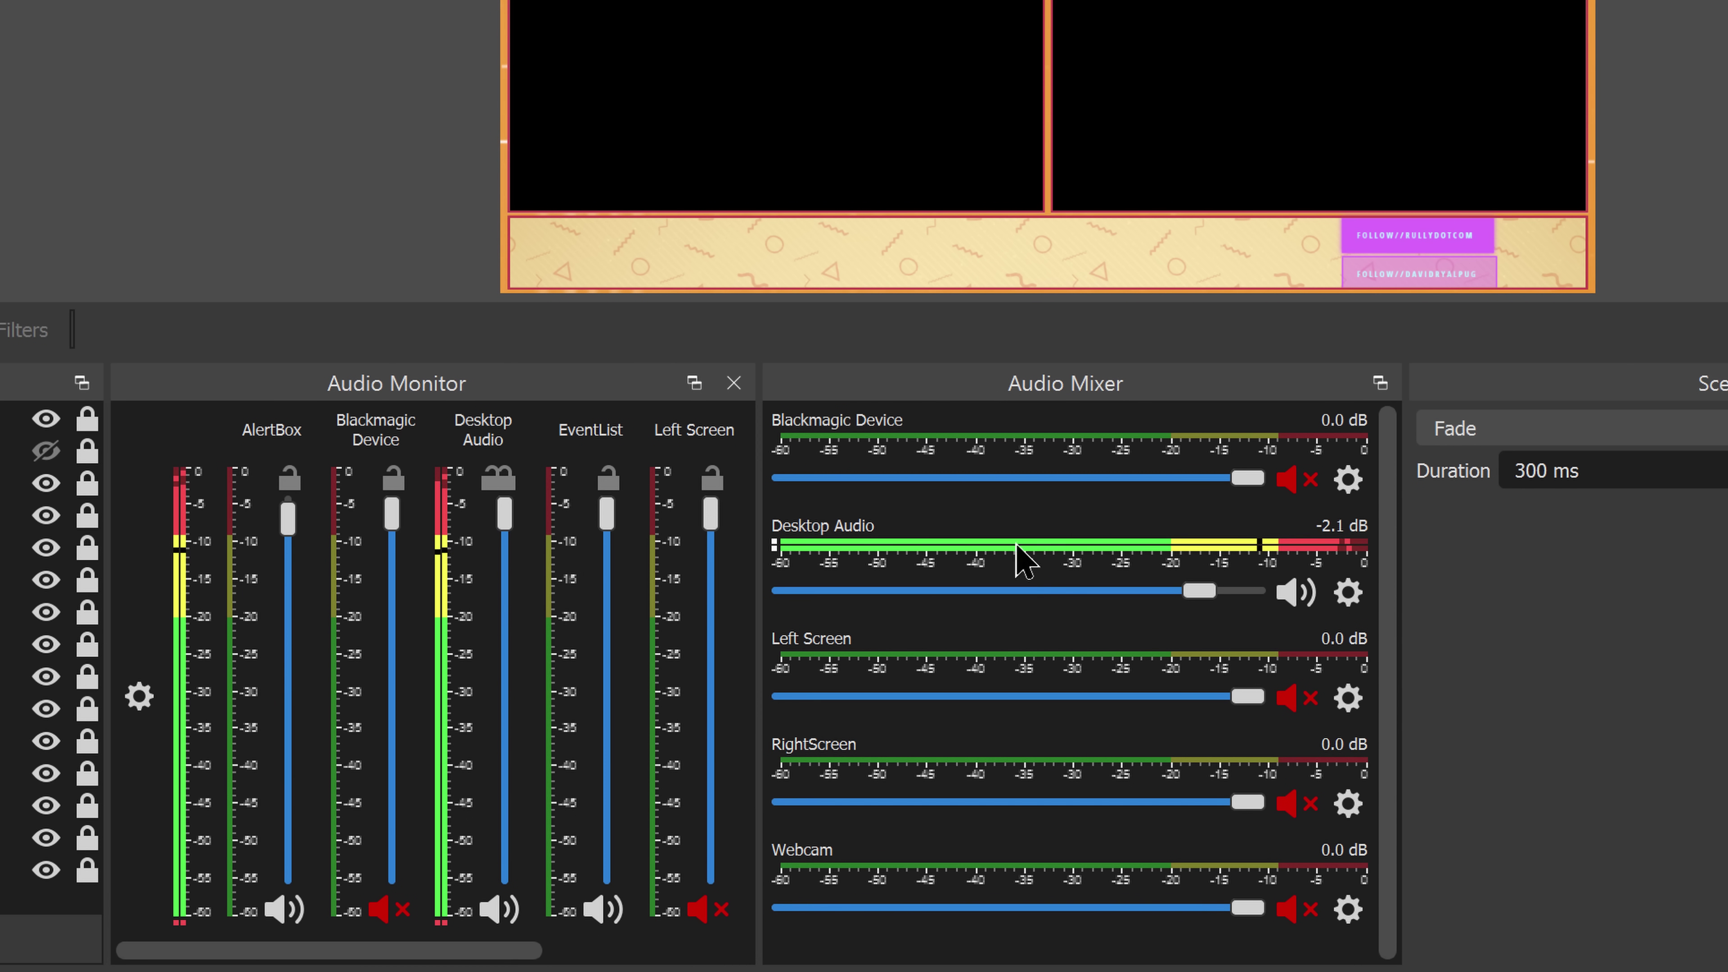
right_click(372, 440)
right_click(279, 441)
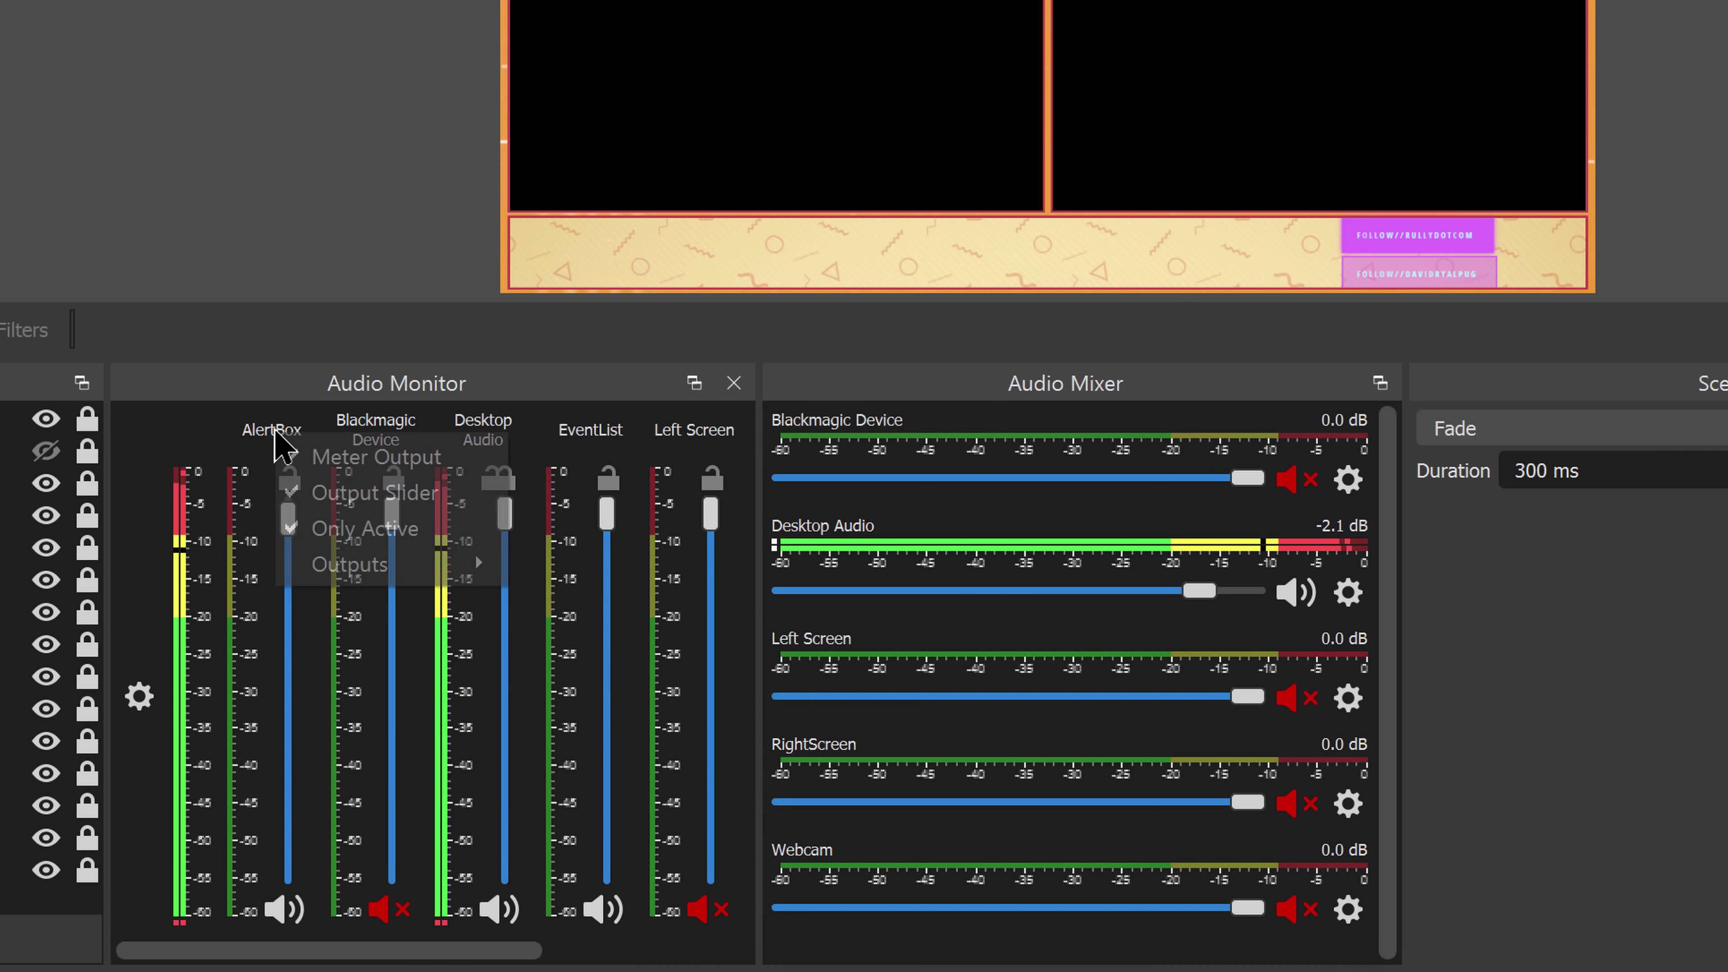
click(208, 422)
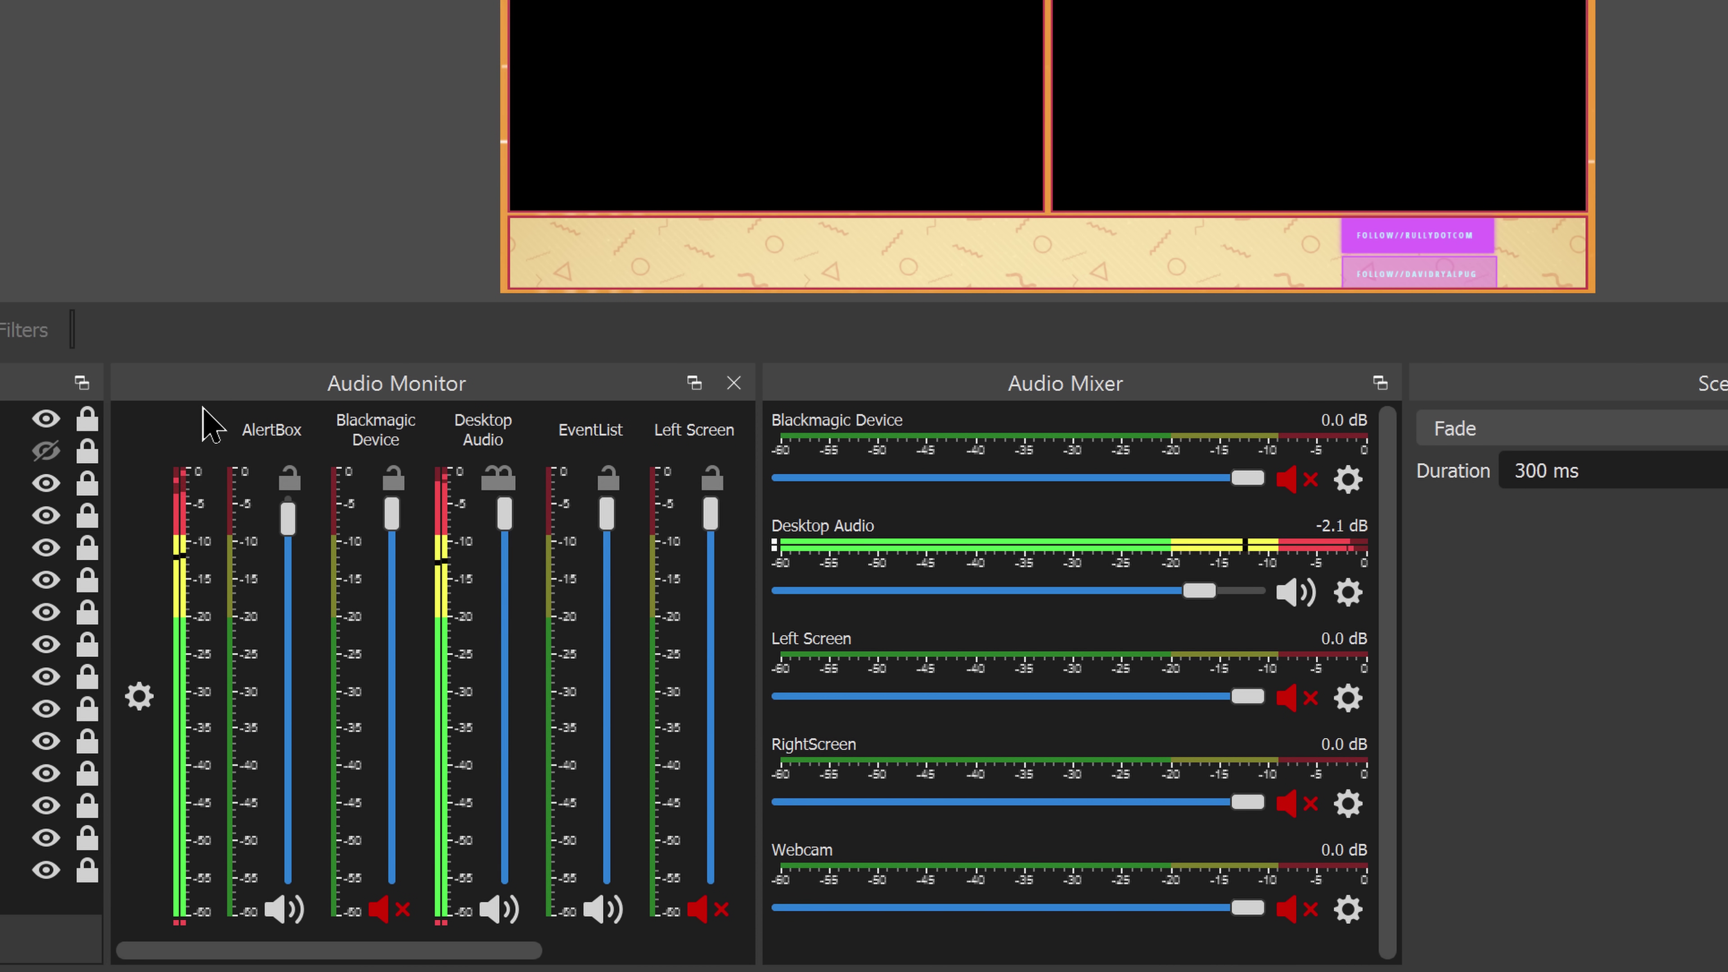
right_click(1037, 430)
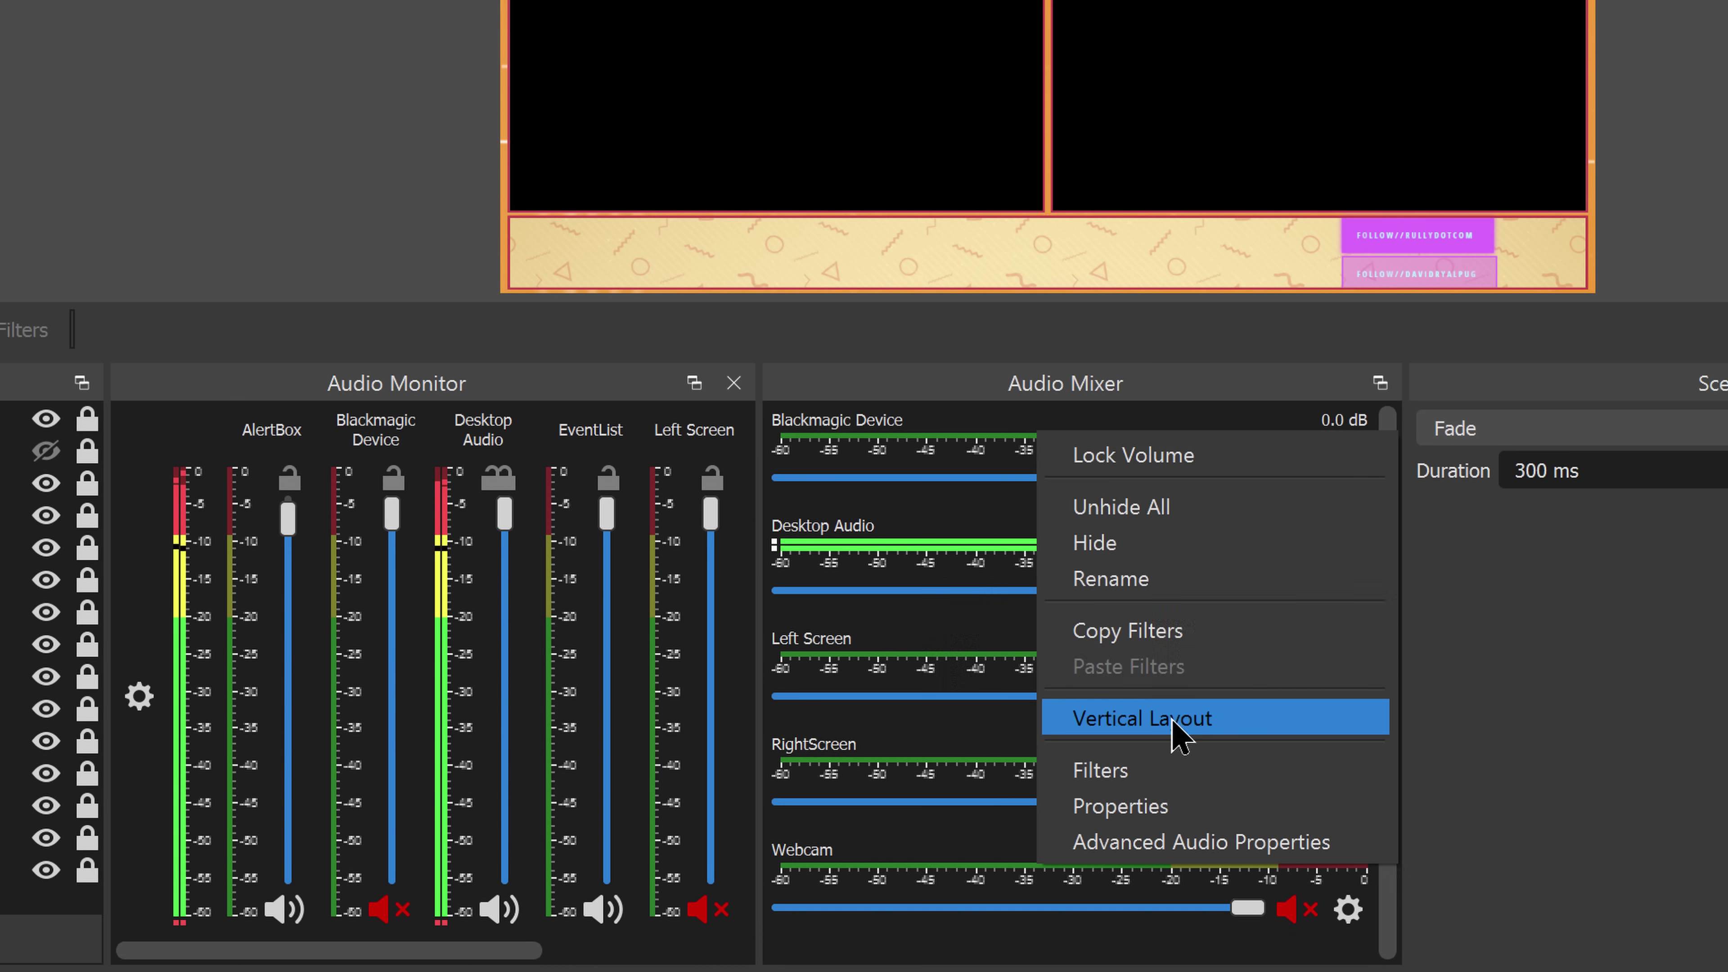
click(1160, 719)
drag(803, 388, 802, 631)
- Dock the Audio Mixer beside a wider Audio Monitor and narrow it so Scene Transitions widens
double_click(471, 386)
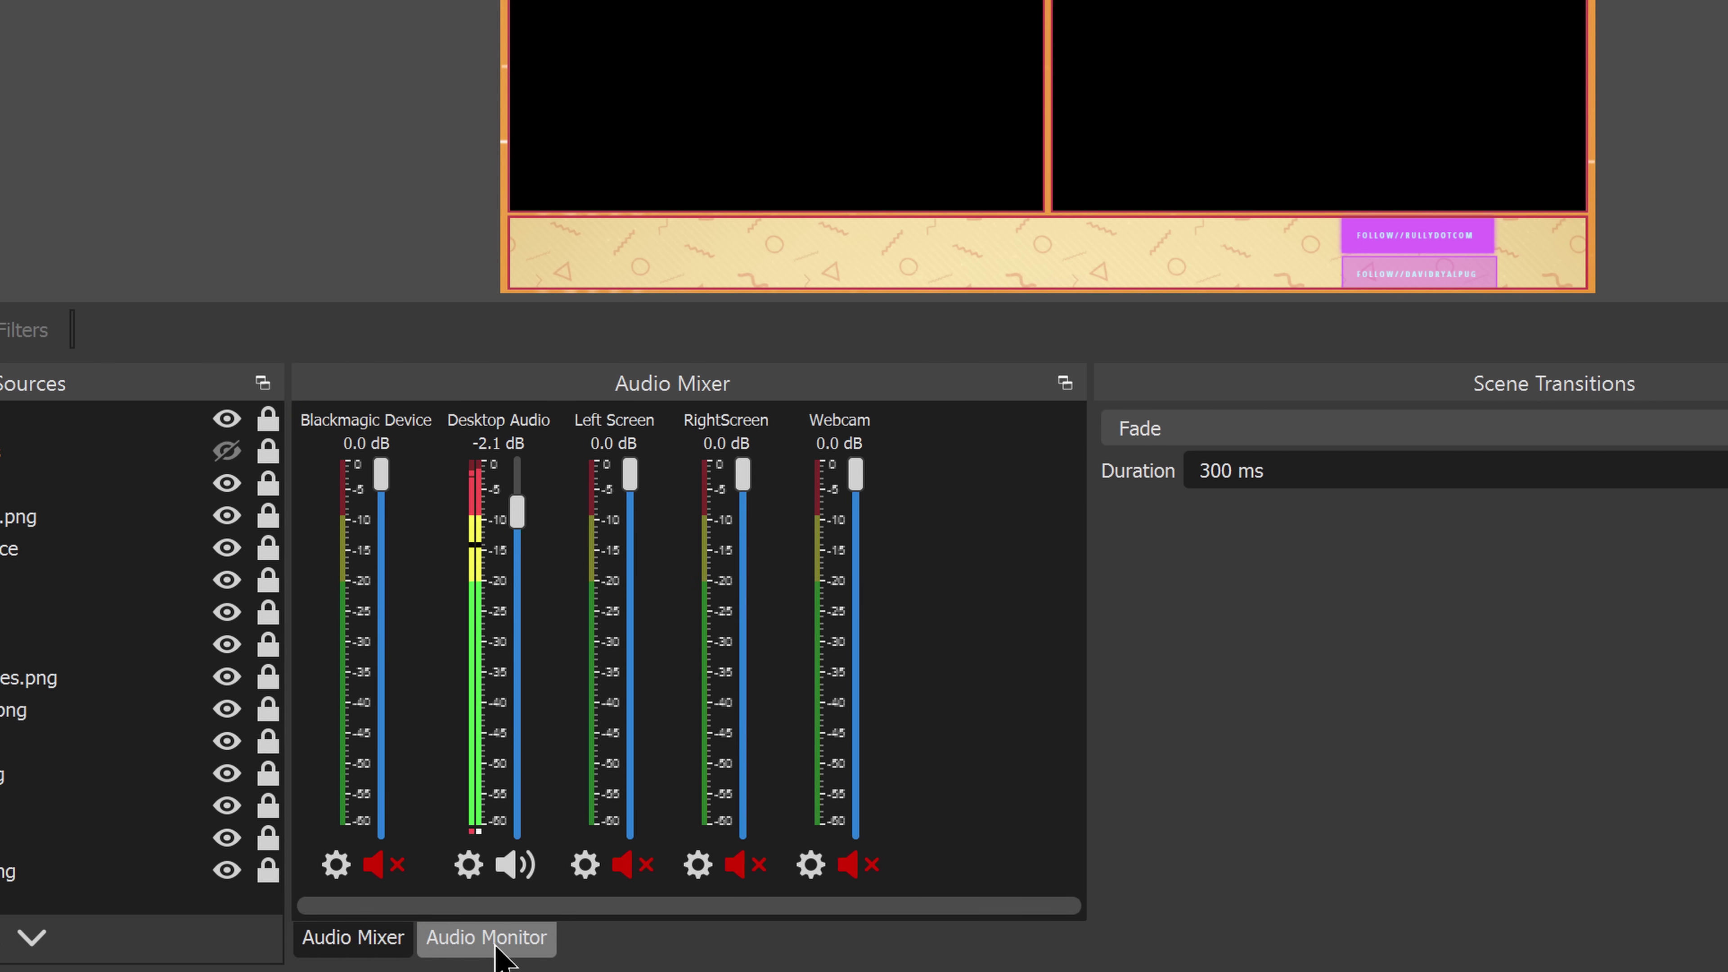
click(476, 942)
click(408, 943)
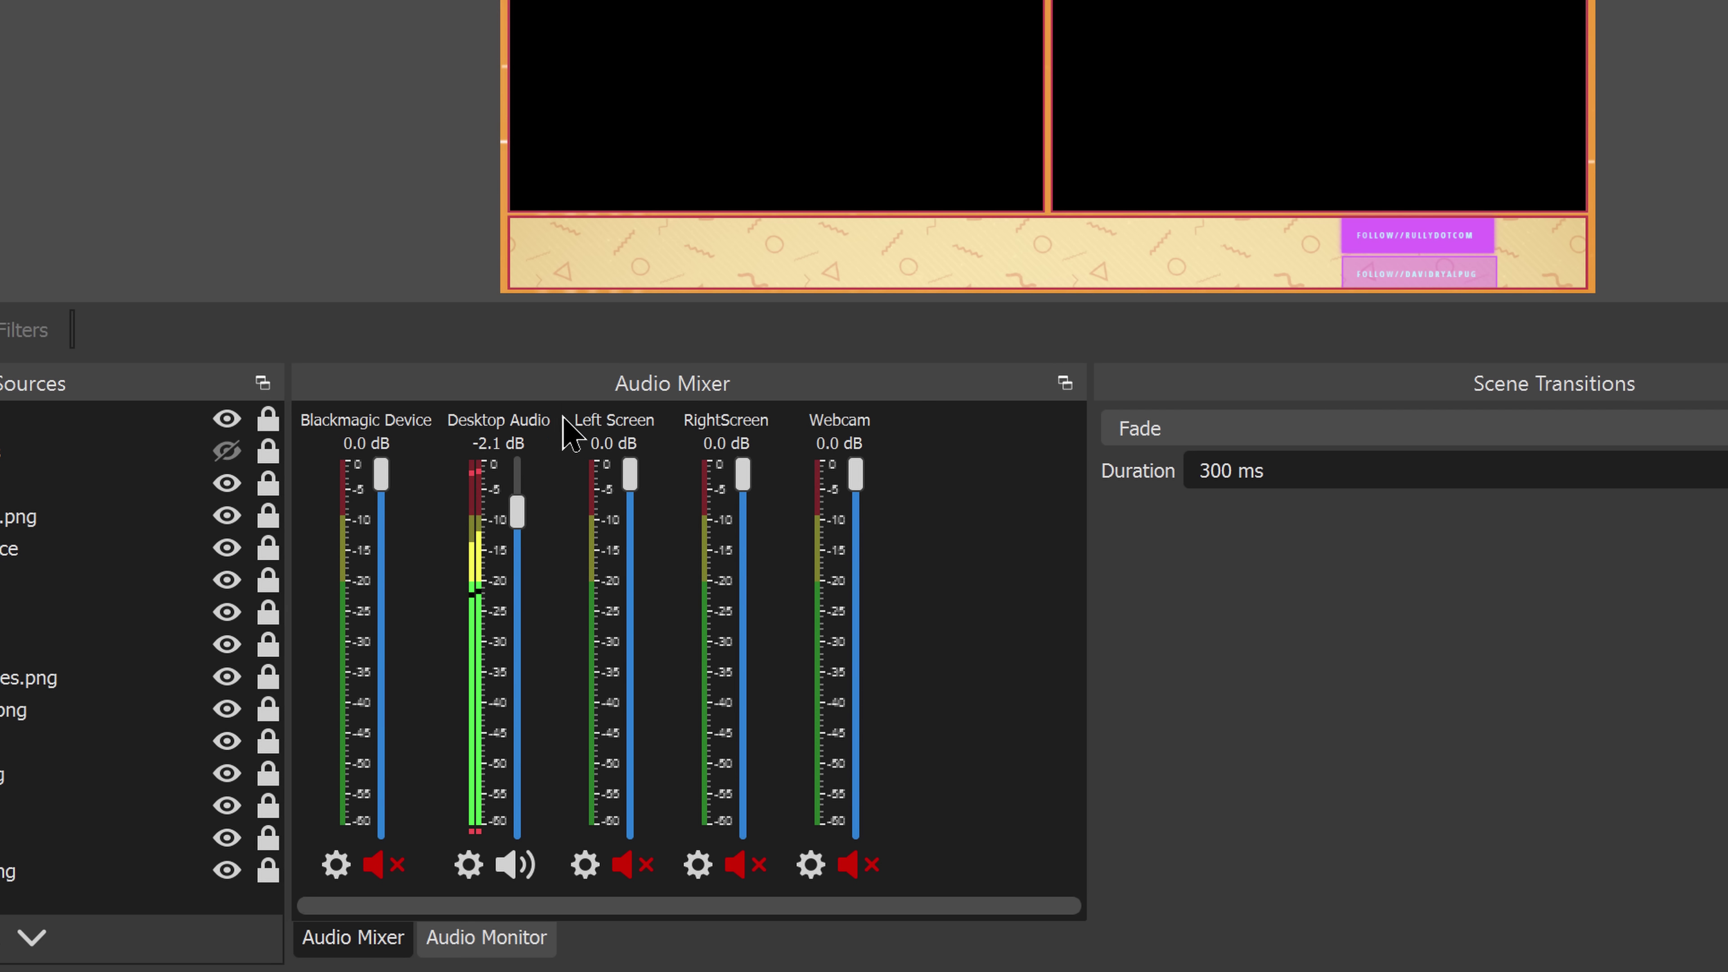
drag(579, 385, 856, 486)
drag(679, 428, 708, 427)
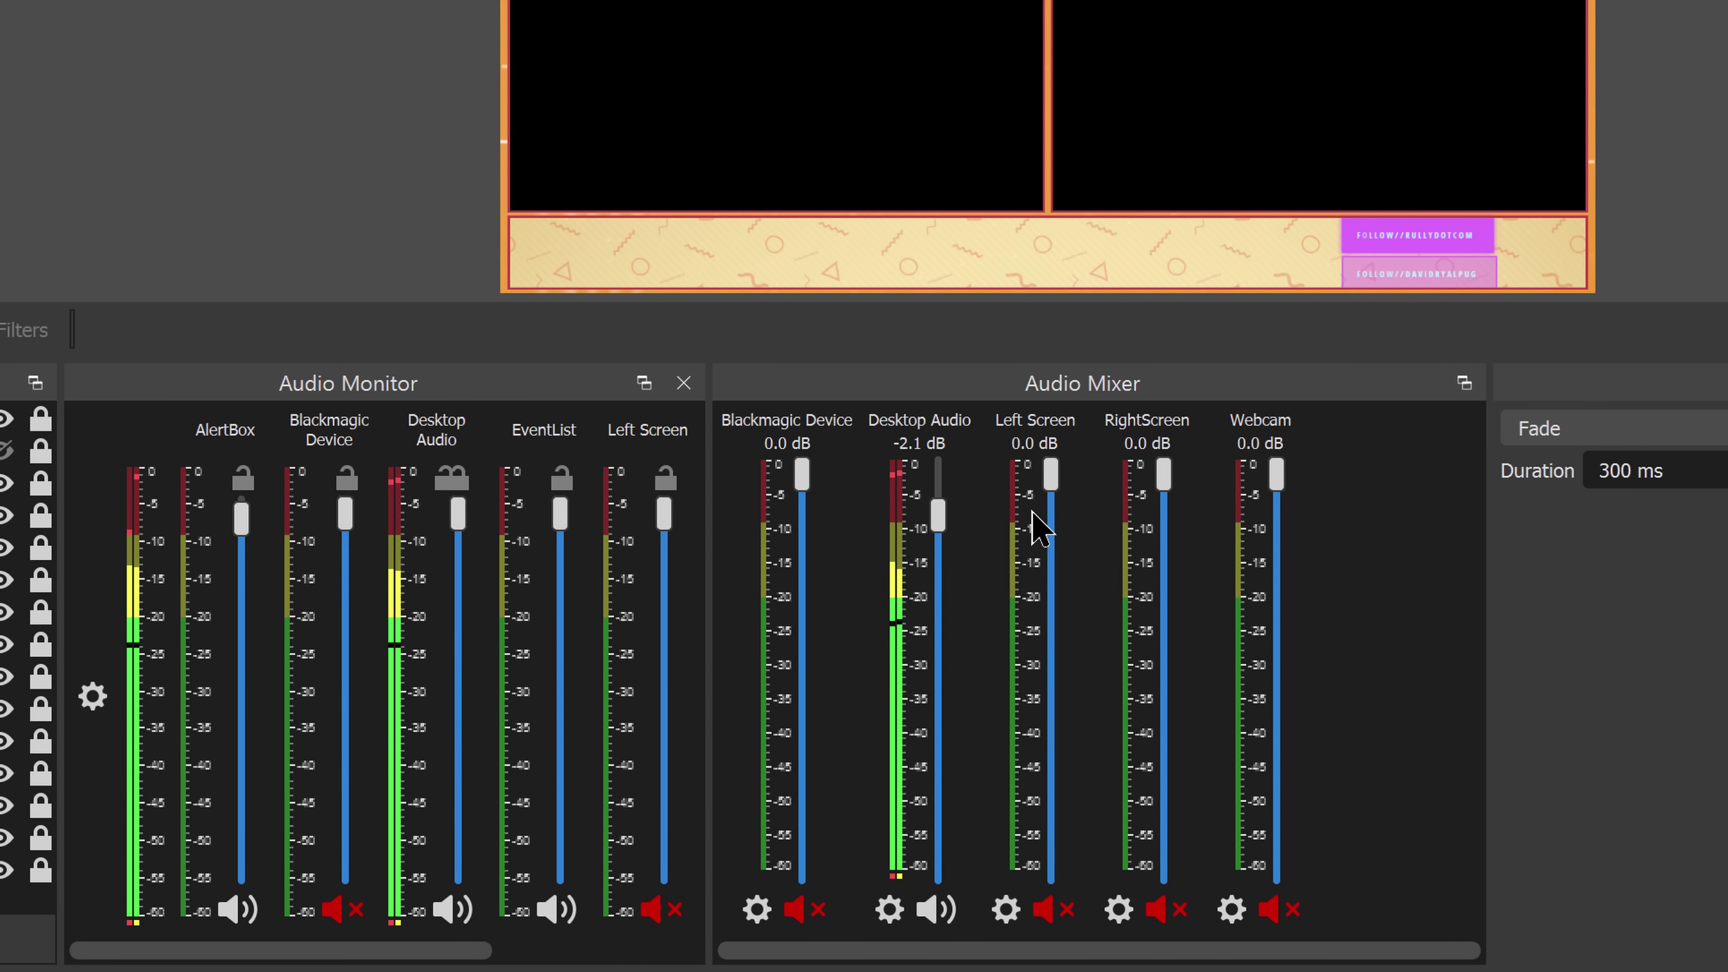
drag(1490, 577, 1346, 572)
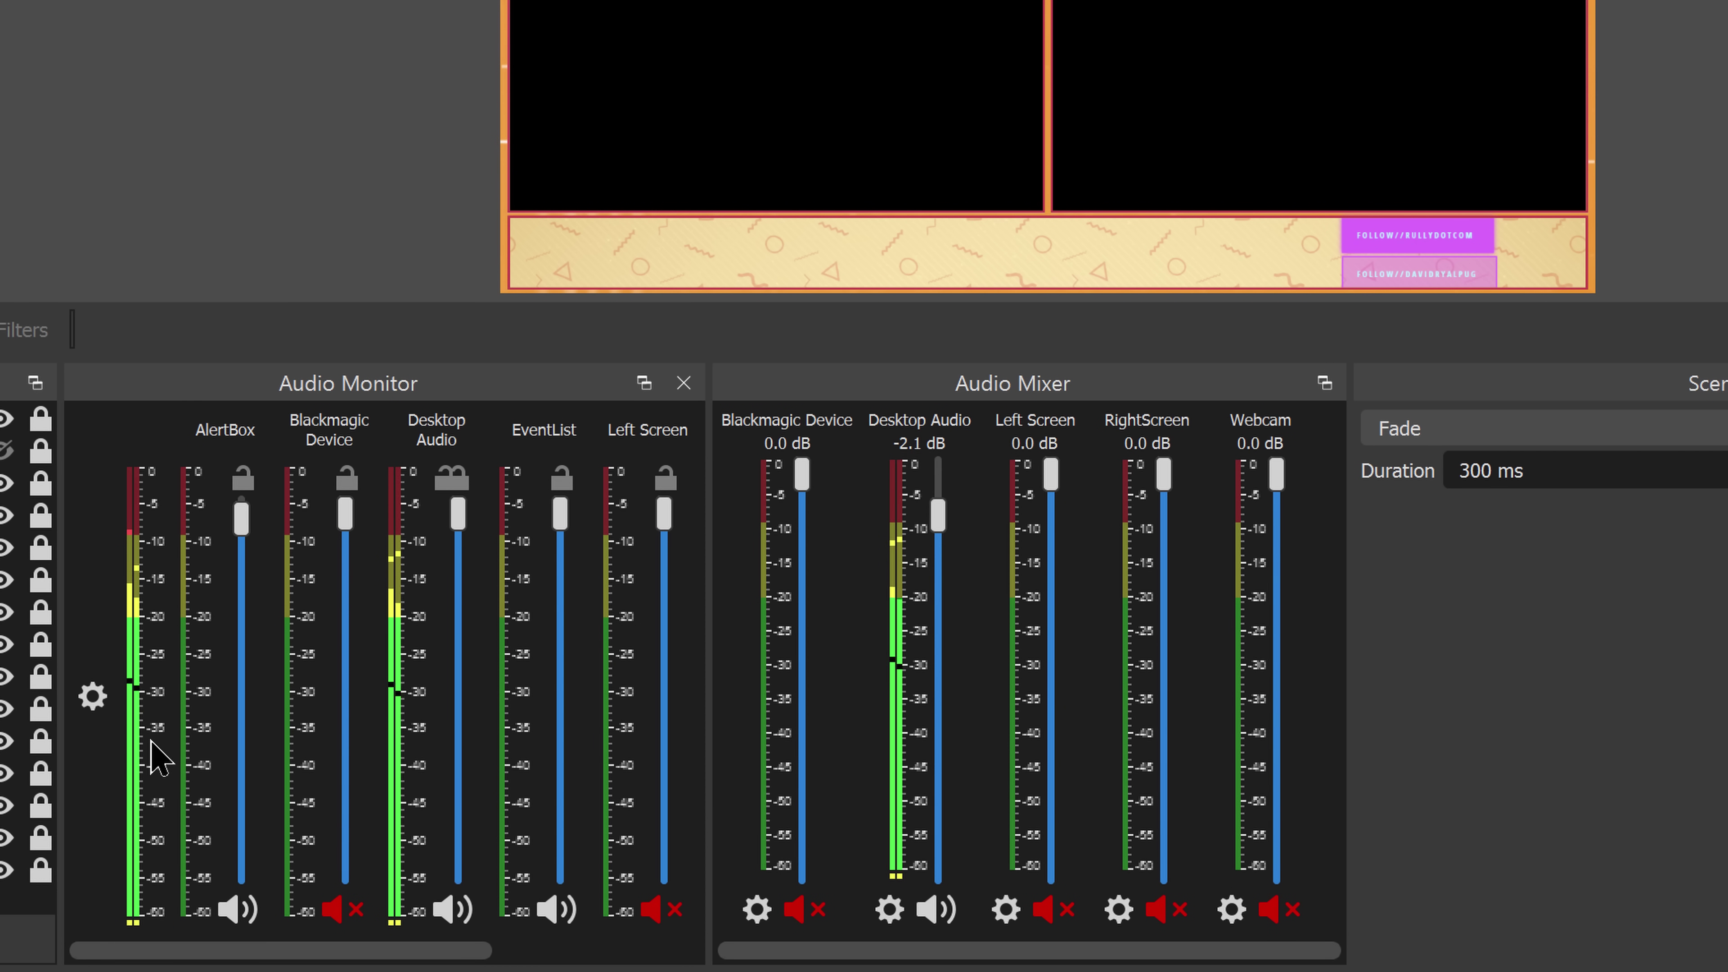
- Enable Only Active in the Audio Monitor options and change Meter Output to a single meter
click(93, 696)
key(Escape)
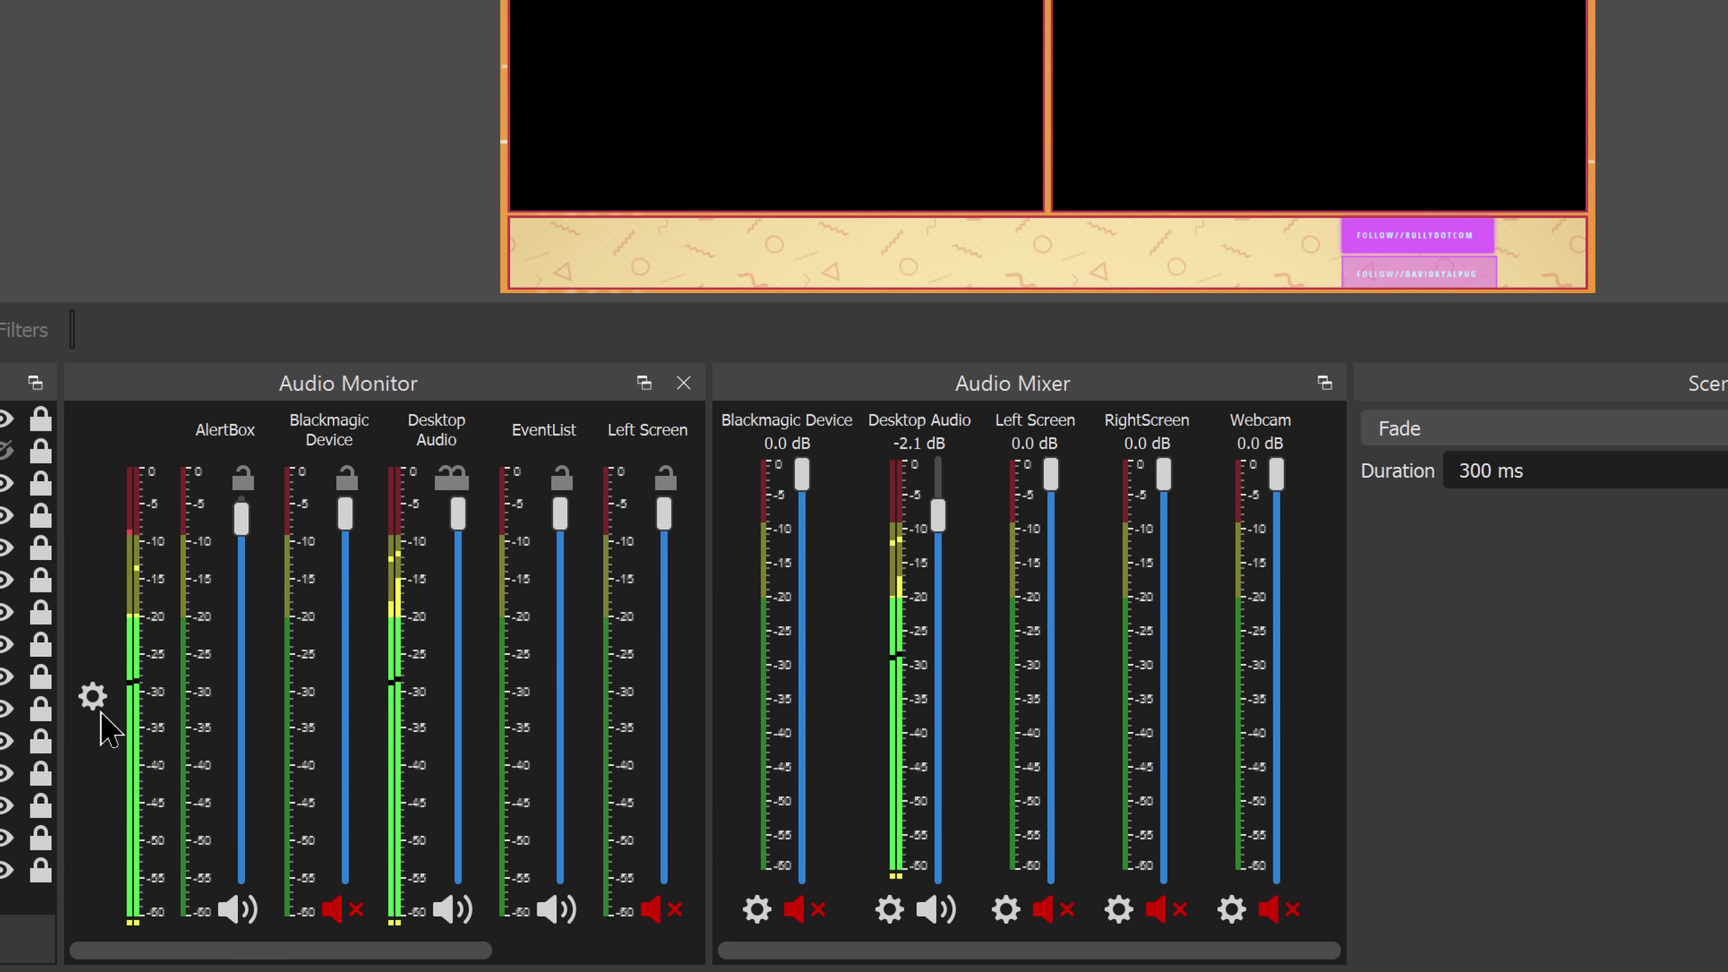
click(100, 705)
click(157, 810)
click(98, 689)
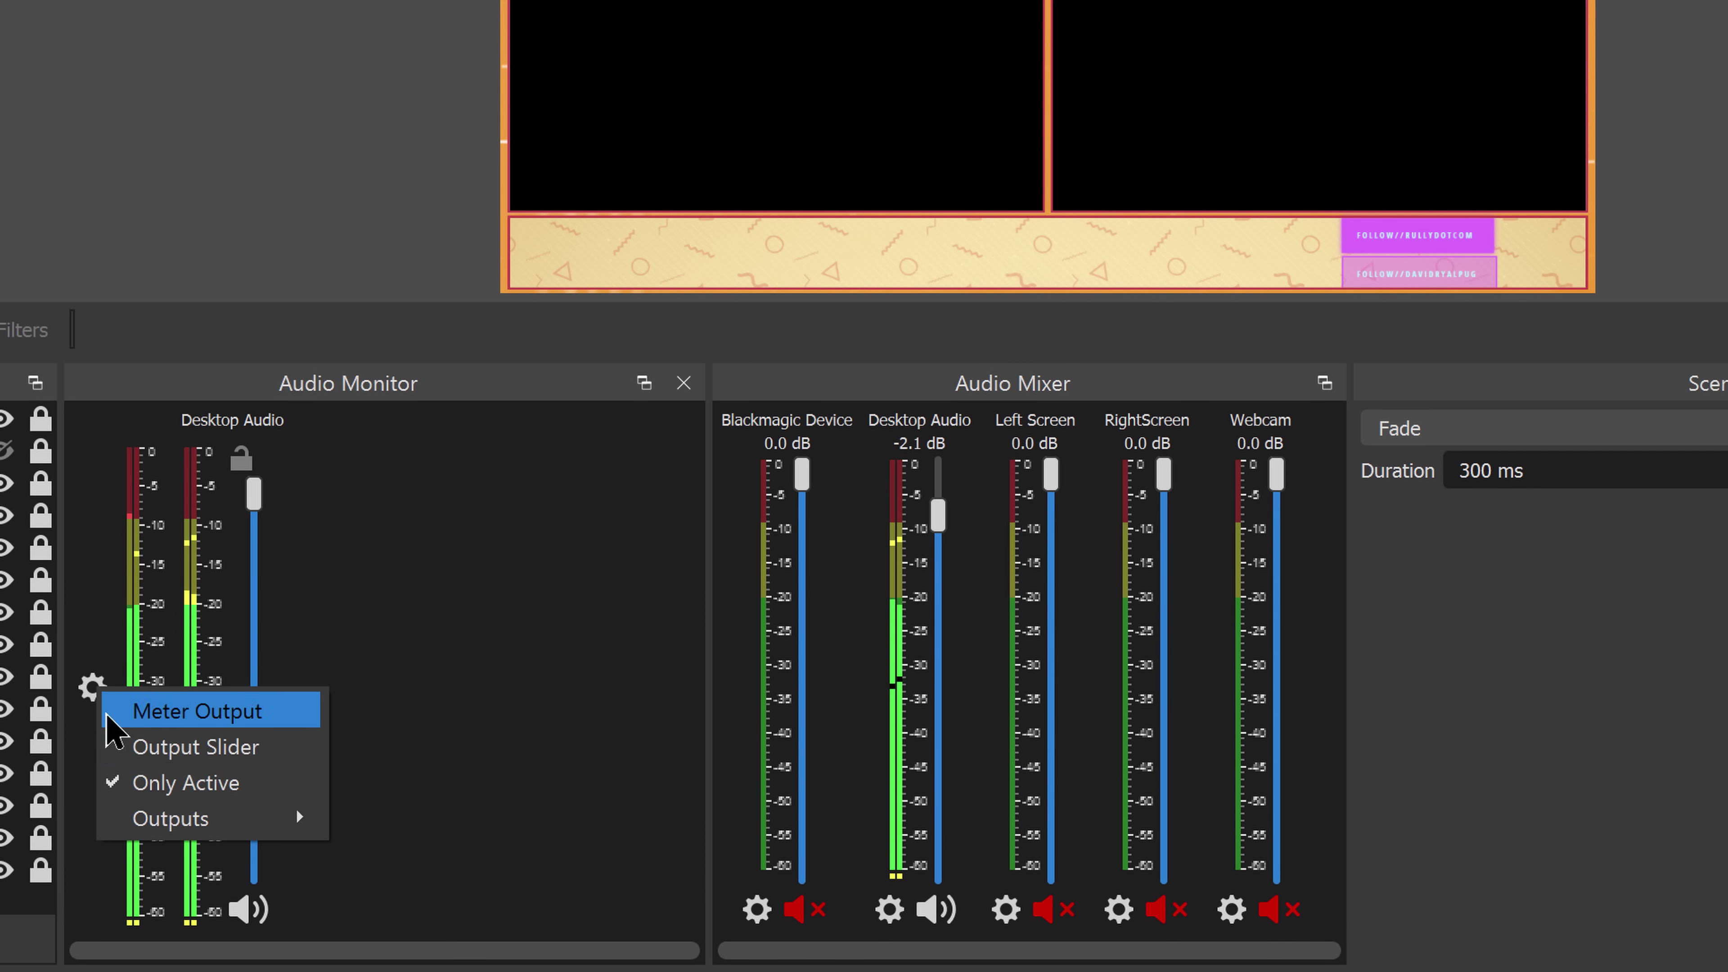
click(142, 784)
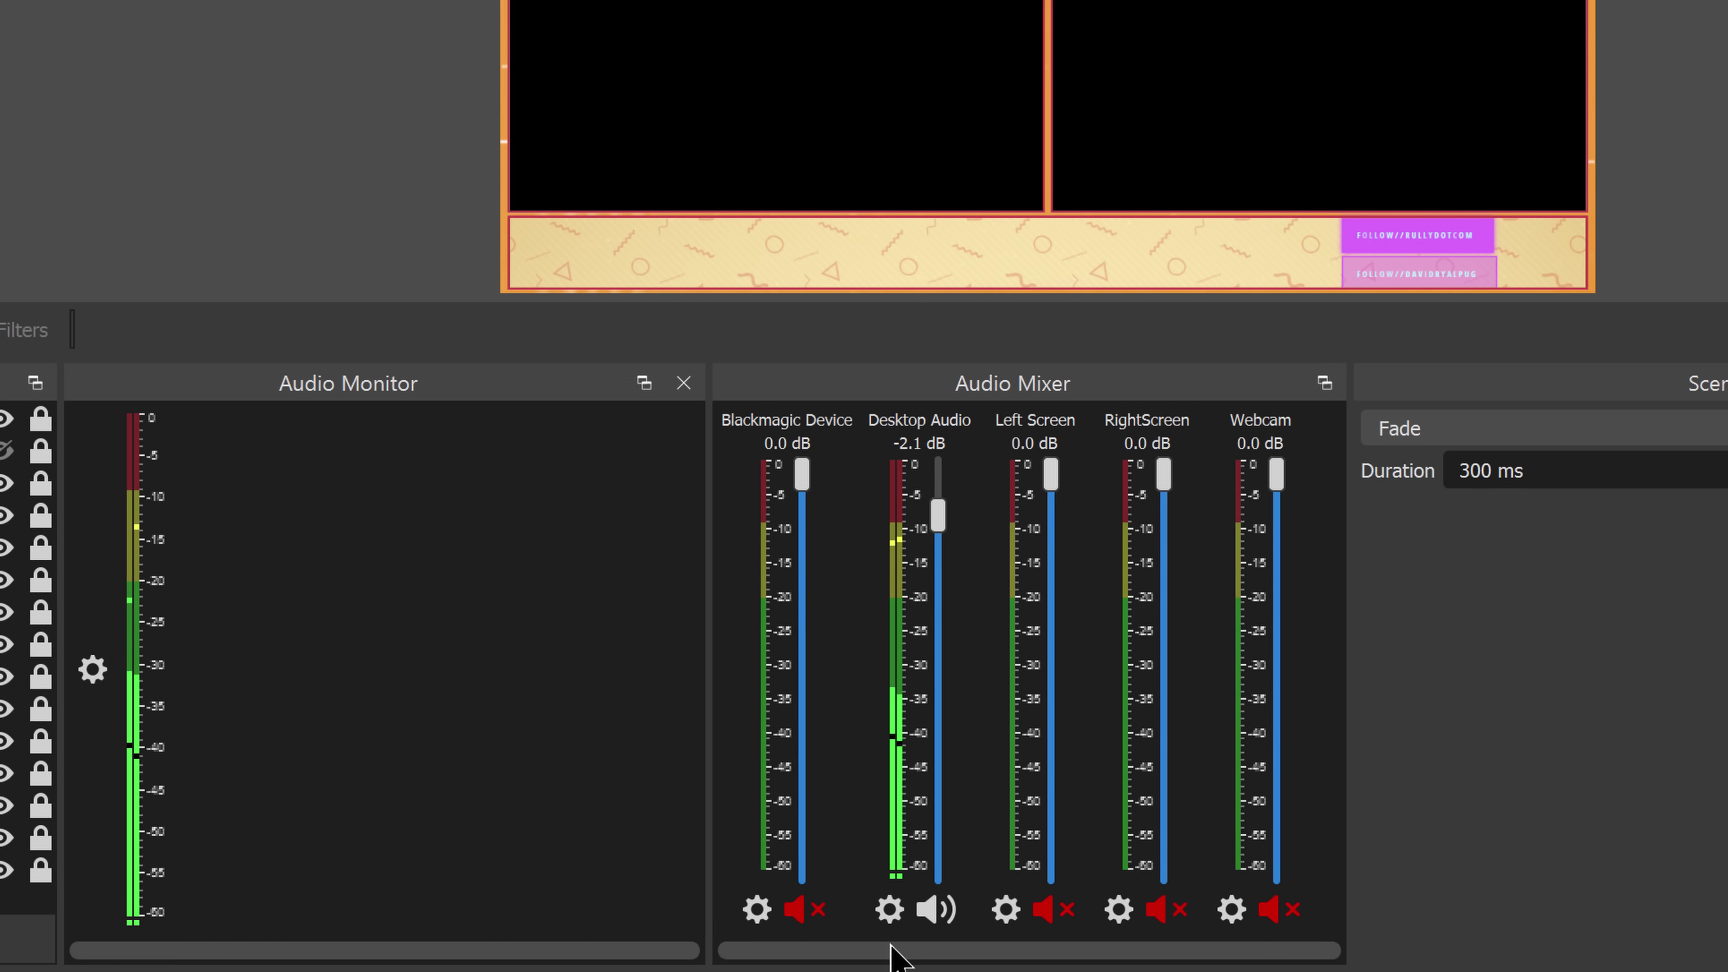
click(890, 910)
- In Desktop Audio's filters, set the VOD Device volume to 96 and close the window
click(945, 826)
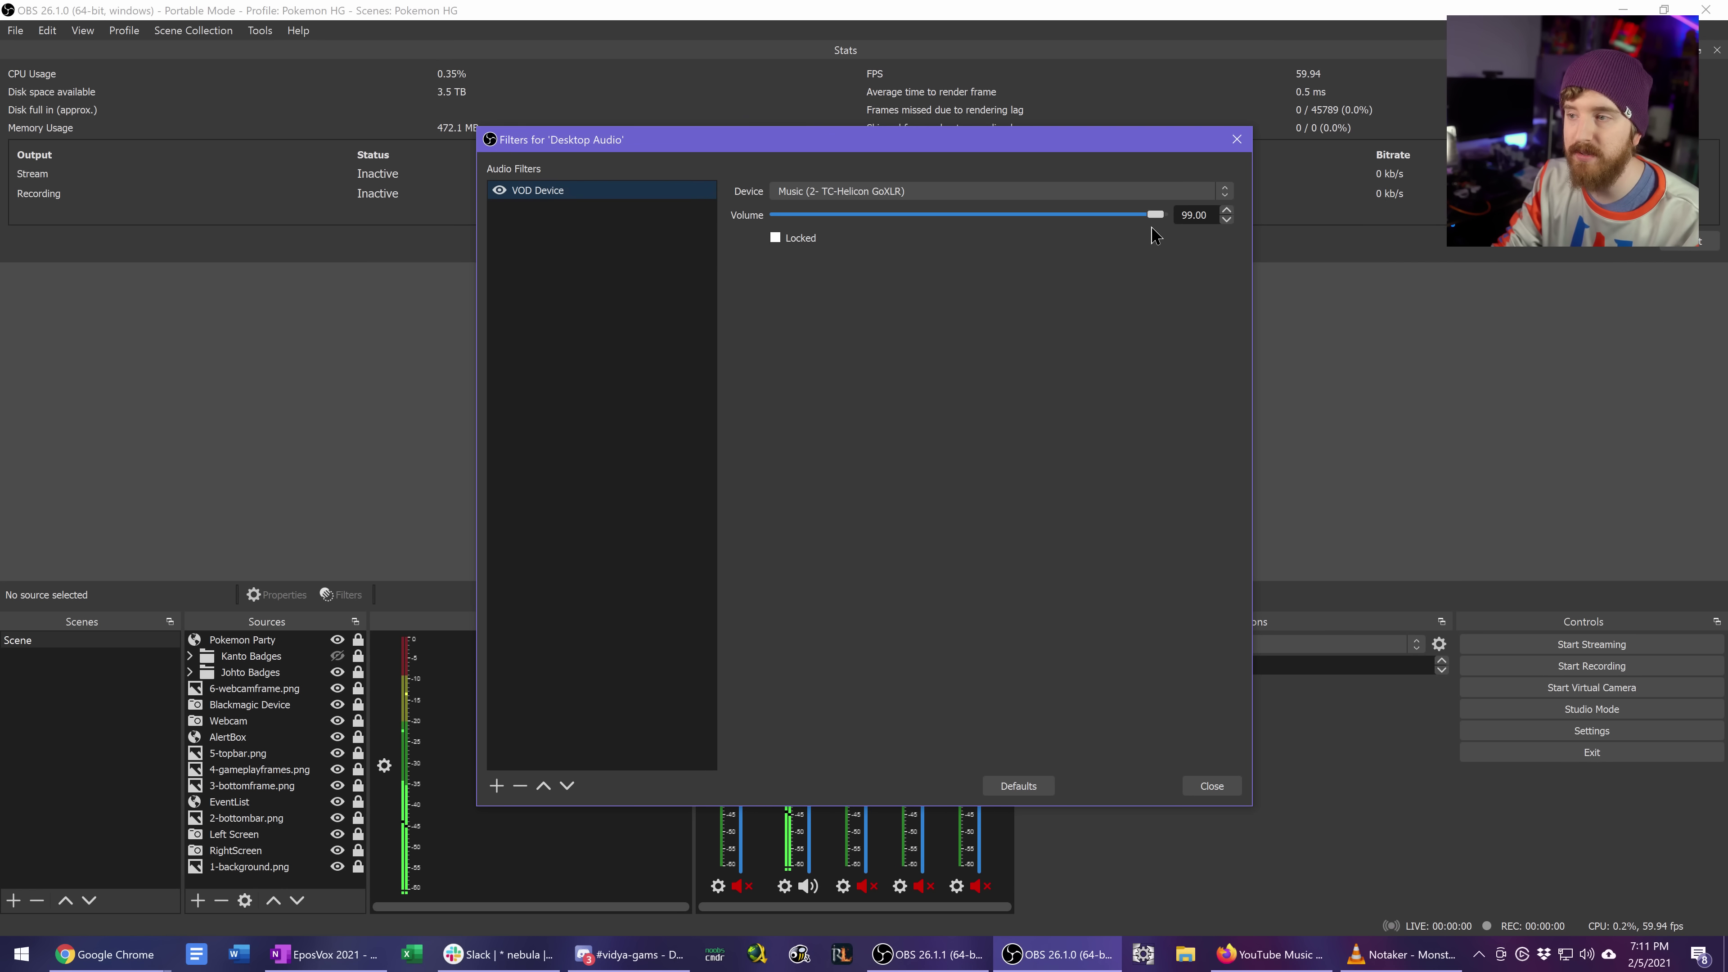
drag(1155, 215, 762, 228)
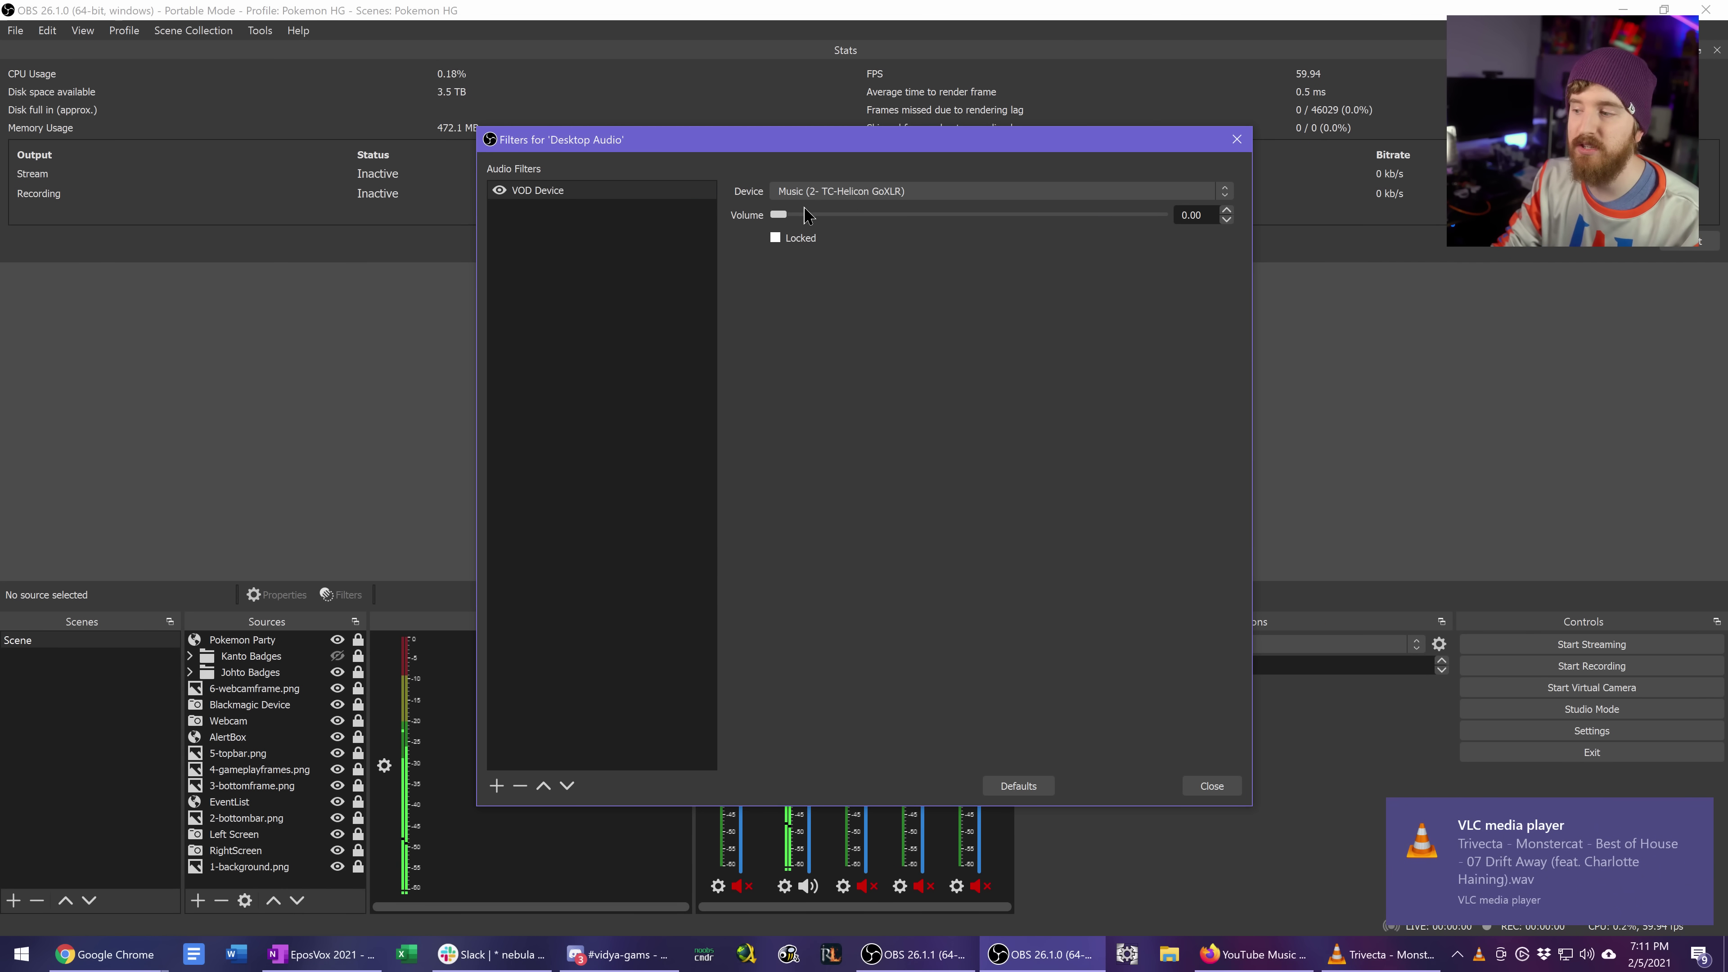
drag(790, 216, 1160, 218)
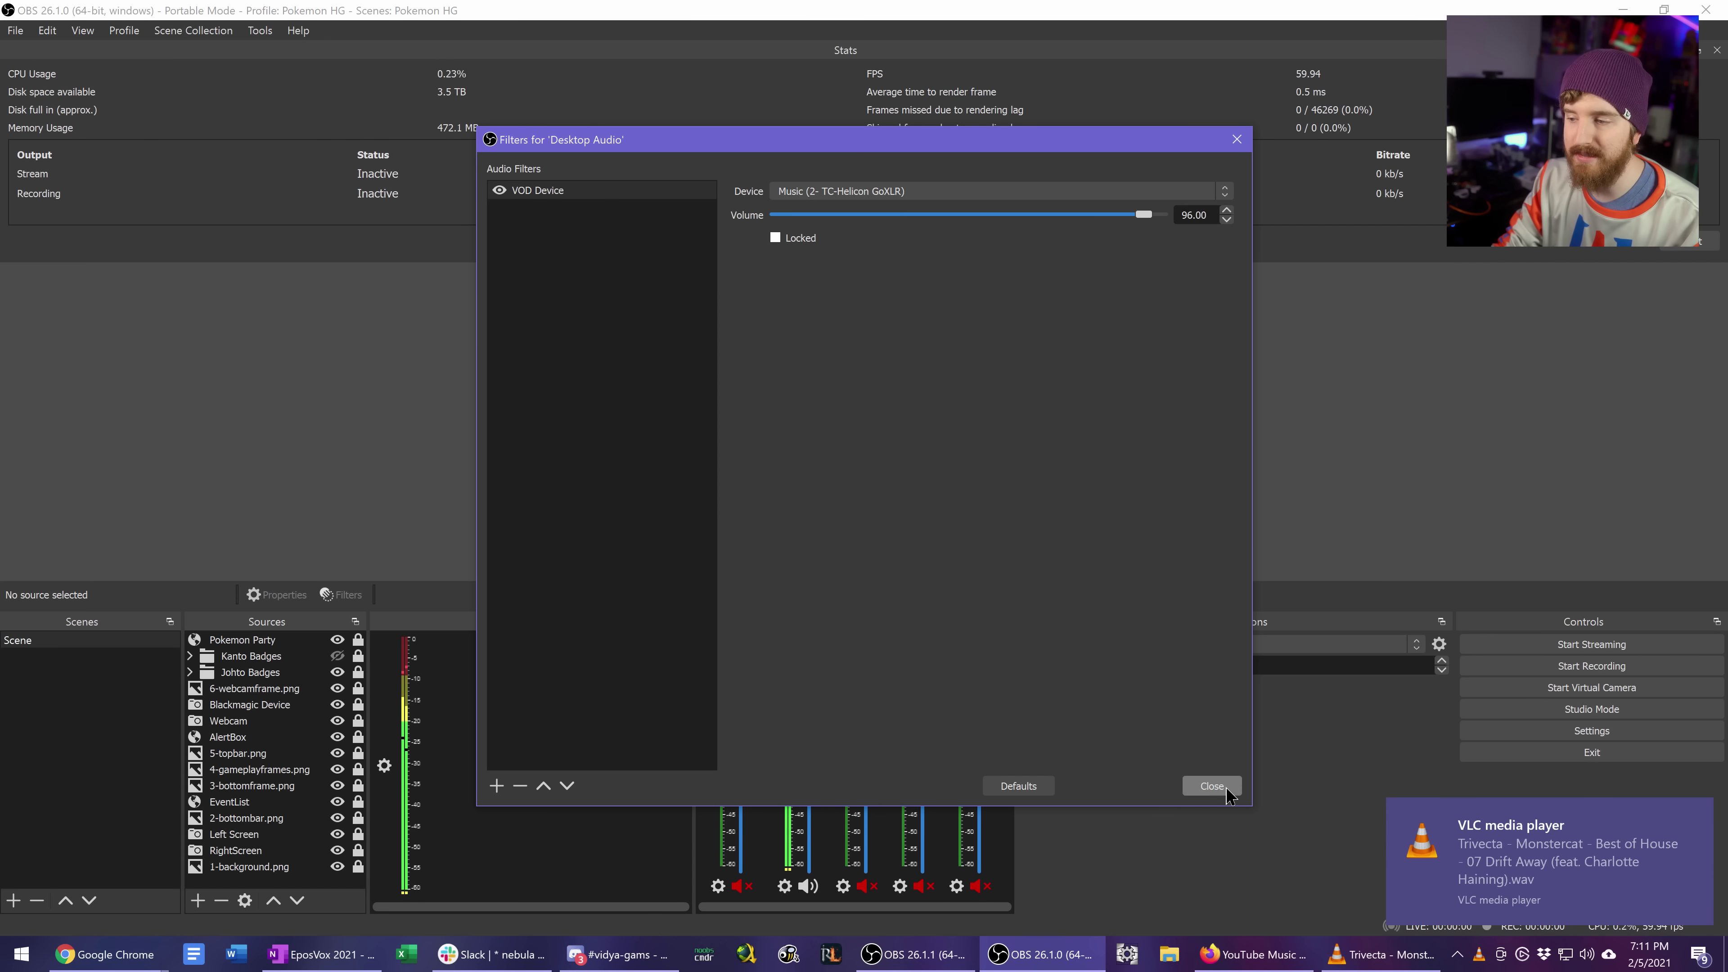
click(1212, 786)
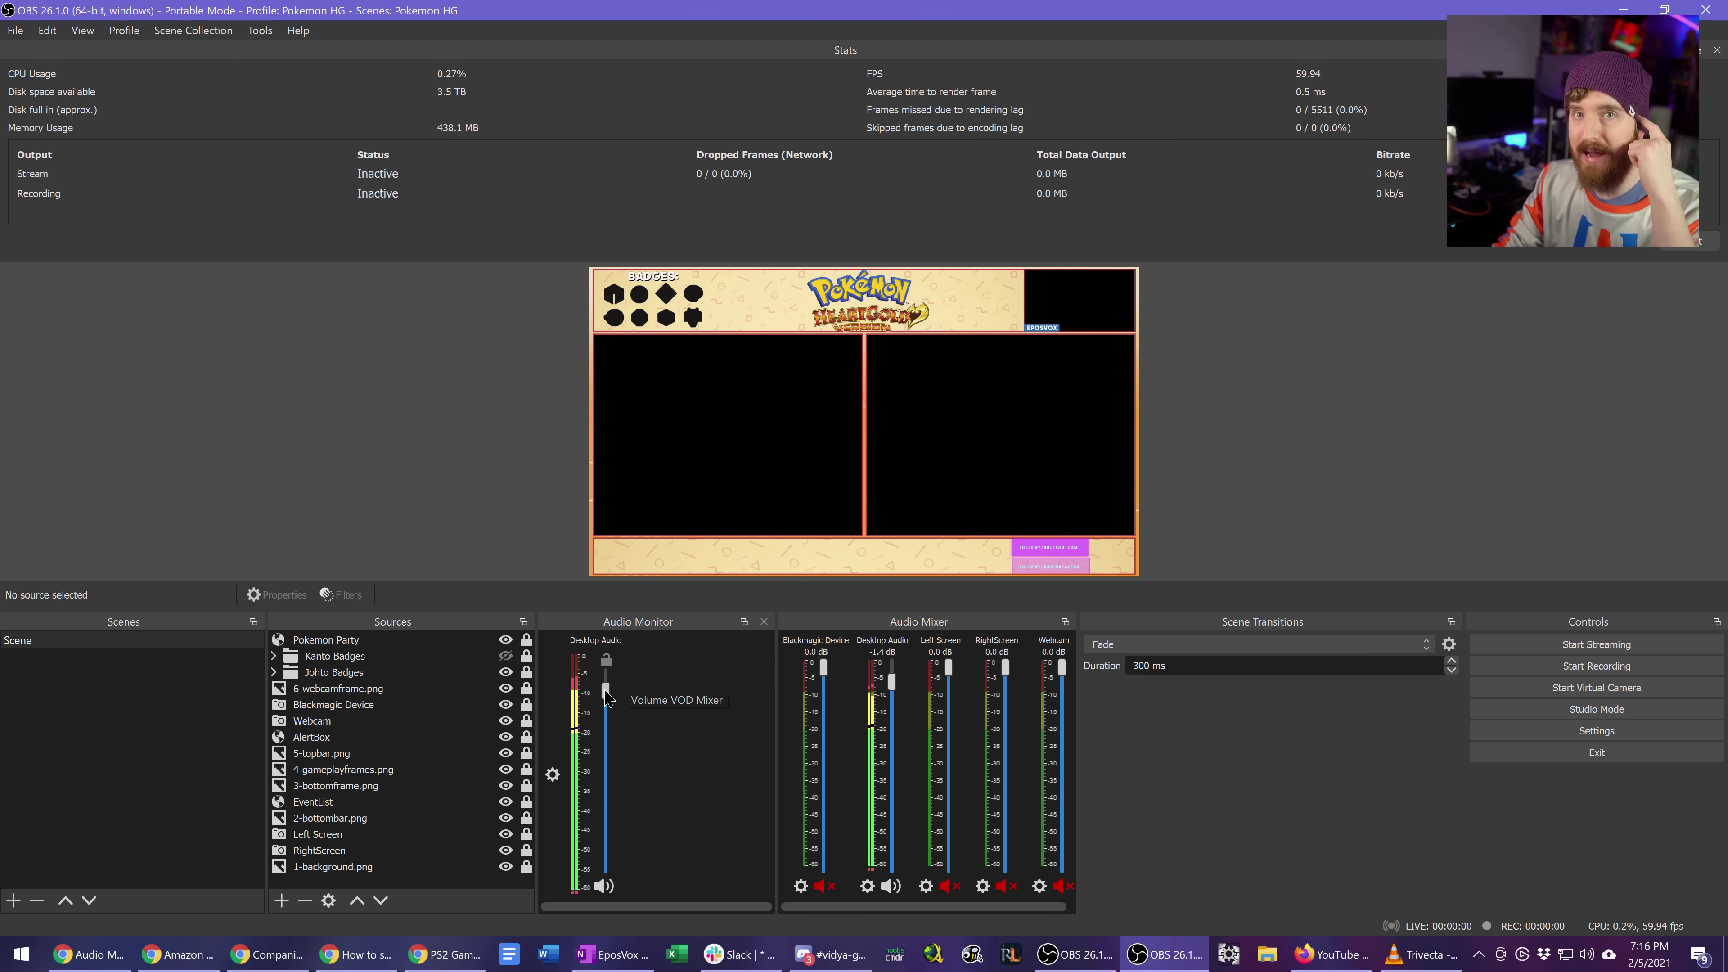
- Drop the mixer's Desktop Audio to -74.8 dB, then raise it back near full
mouse_move(607, 689)
mouse_down()
mouse_move(606, 854)
mouse_move(606, 706)
mouse_up()
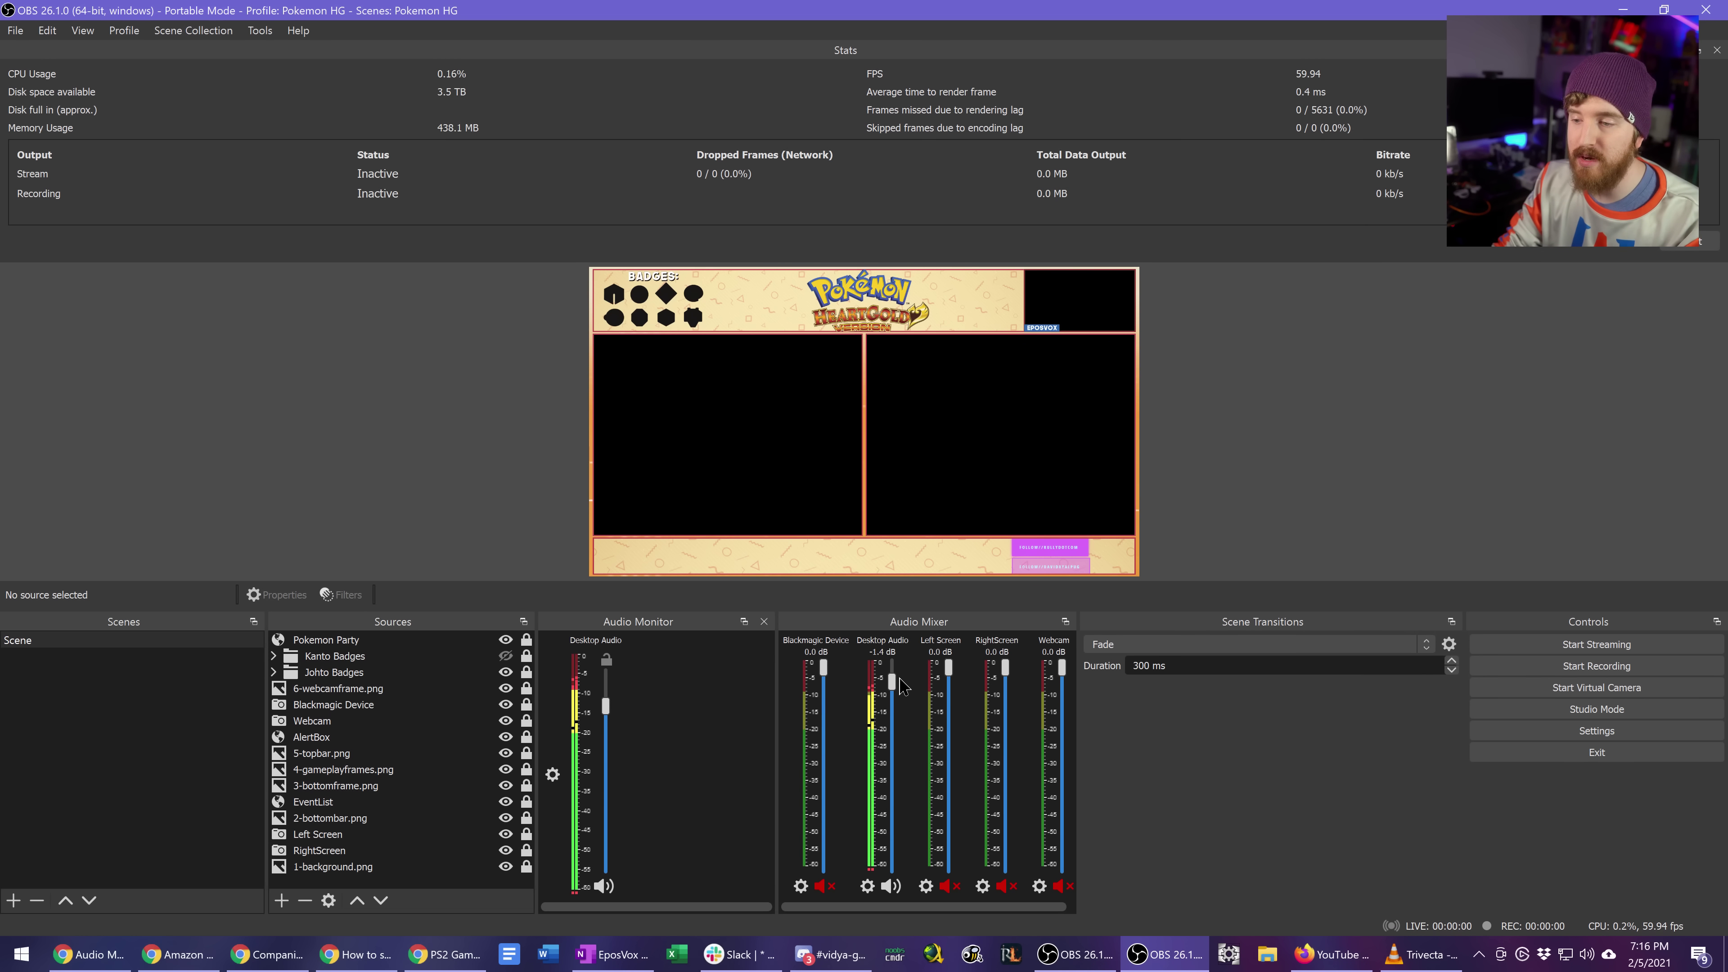
drag(894, 681, 890, 851)
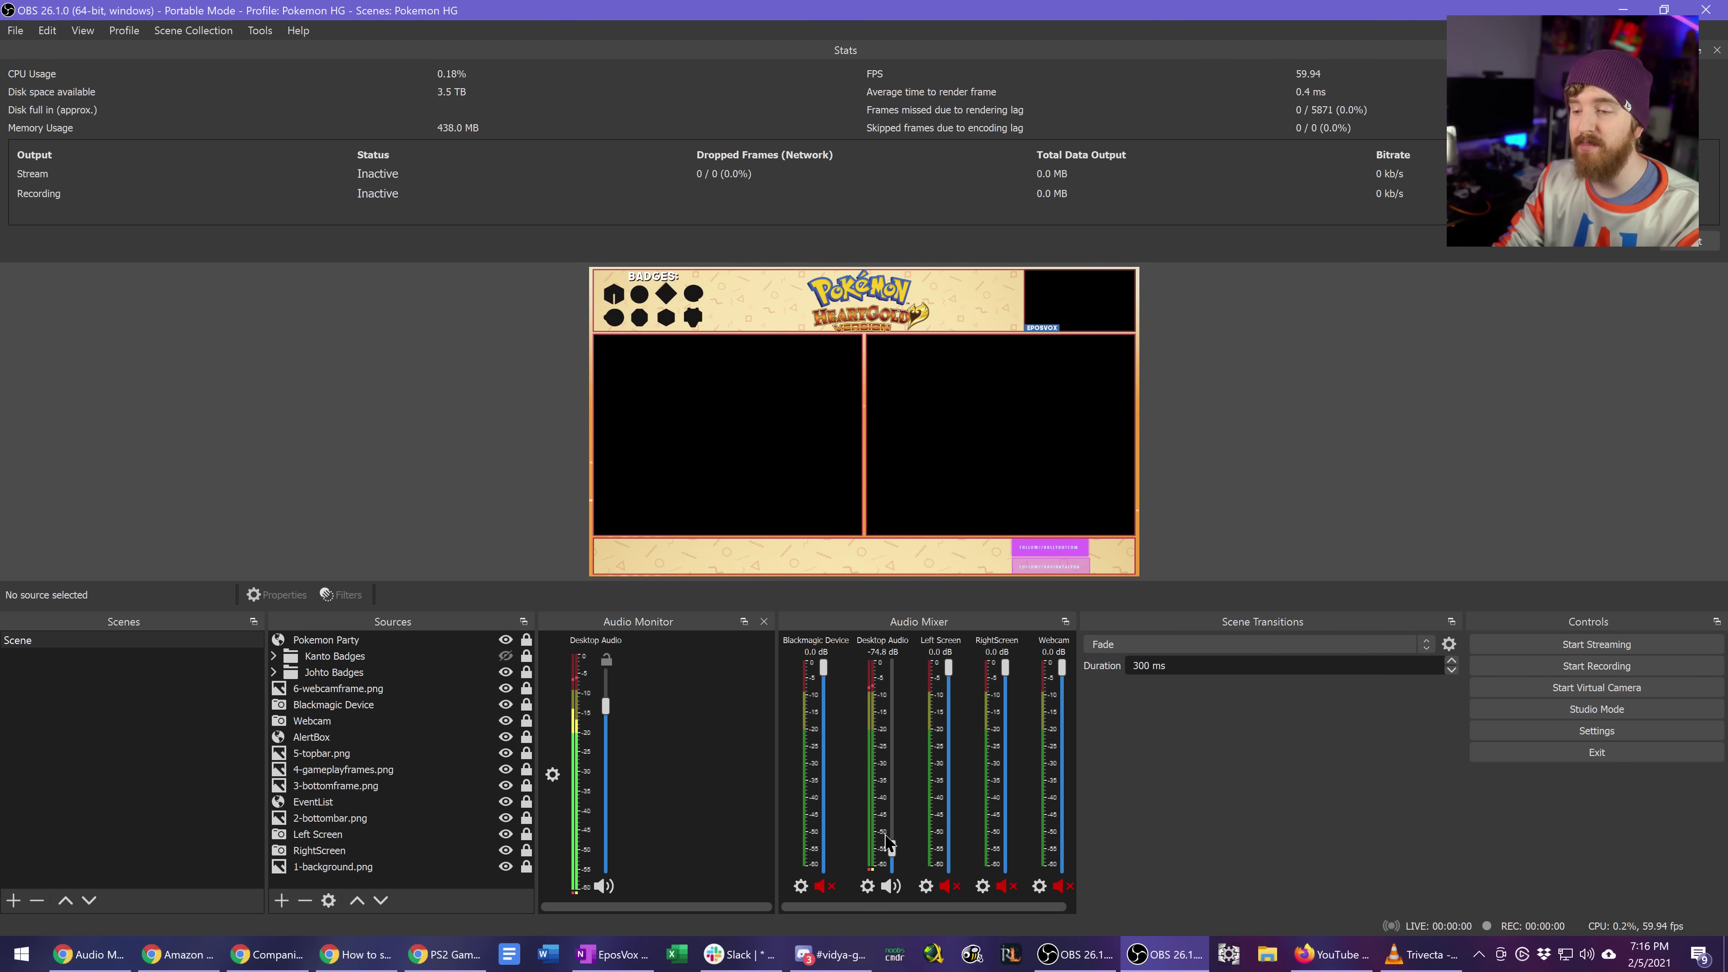
drag(893, 855, 892, 681)
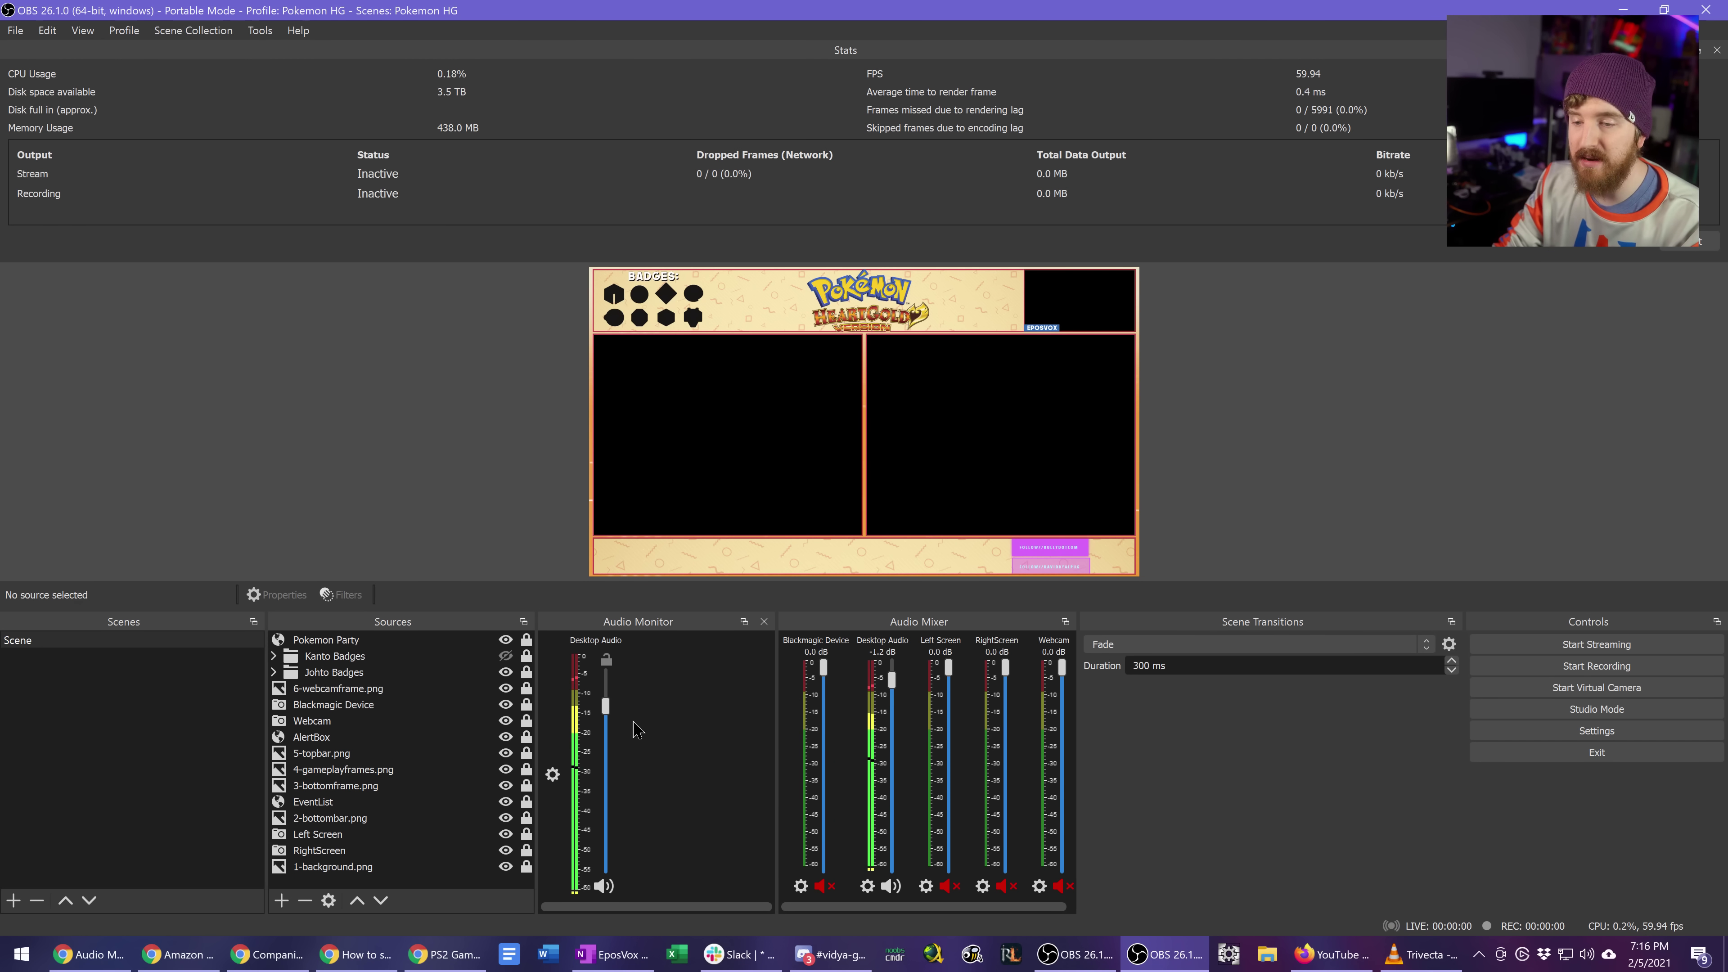
- Toggle Meter Output in the Audio Monitor and lower Desktop Audio only in the monitor
click(553, 774)
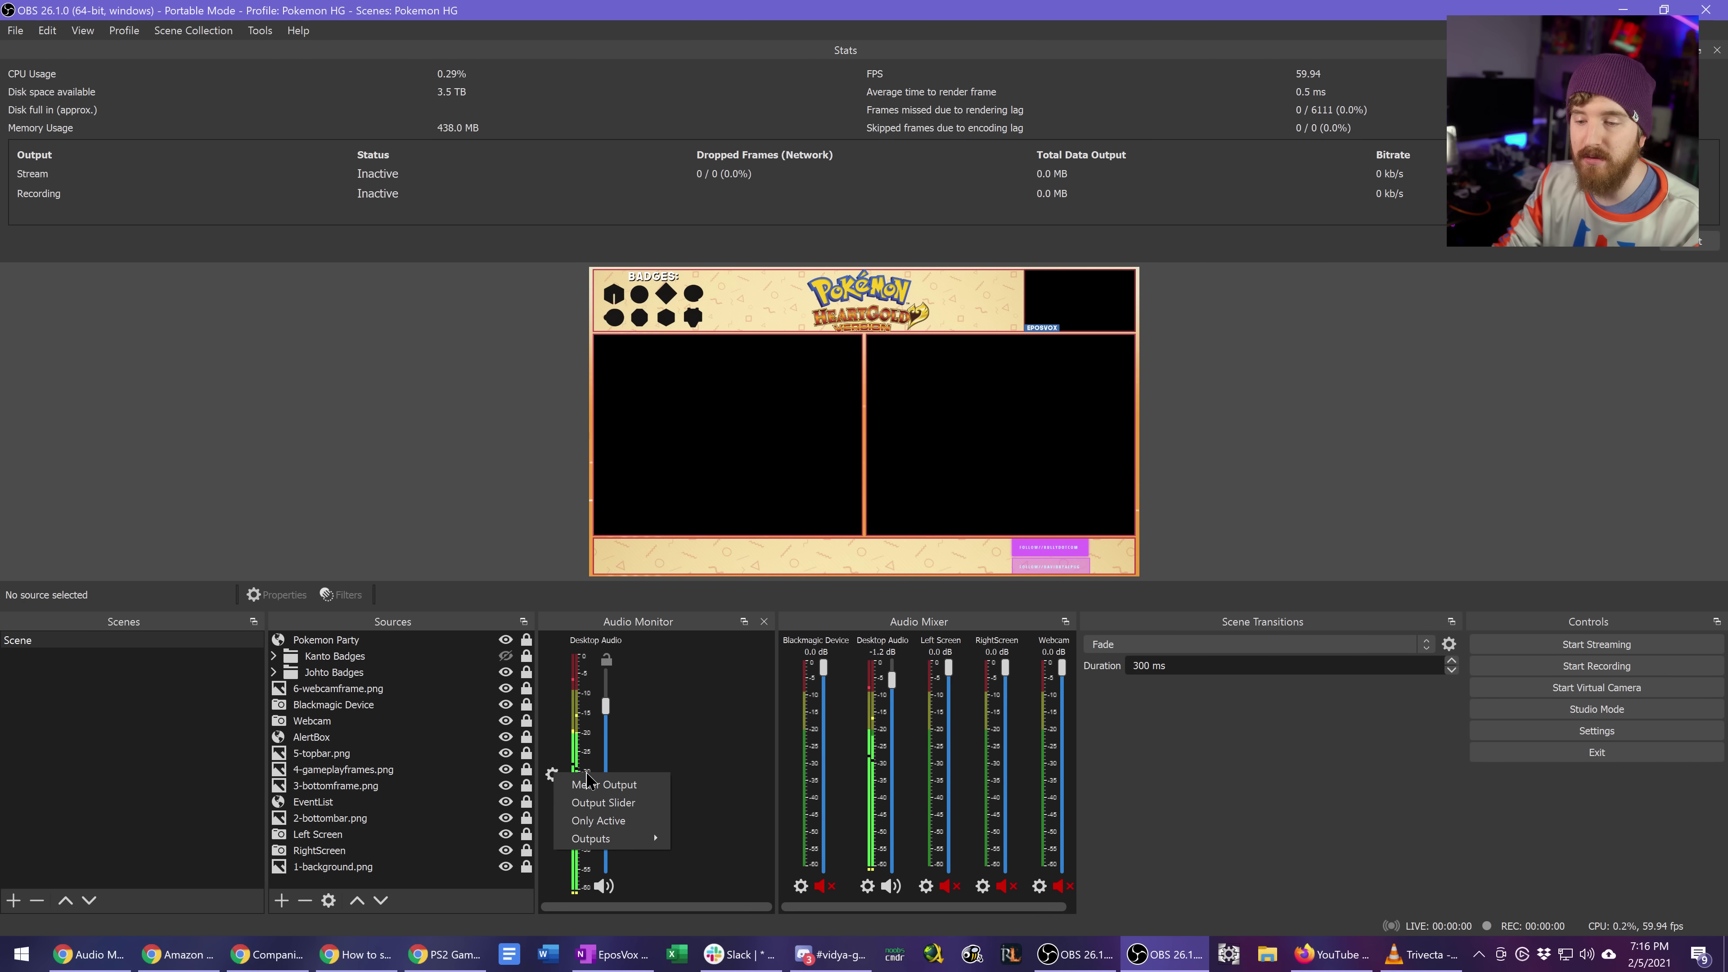
click(657, 784)
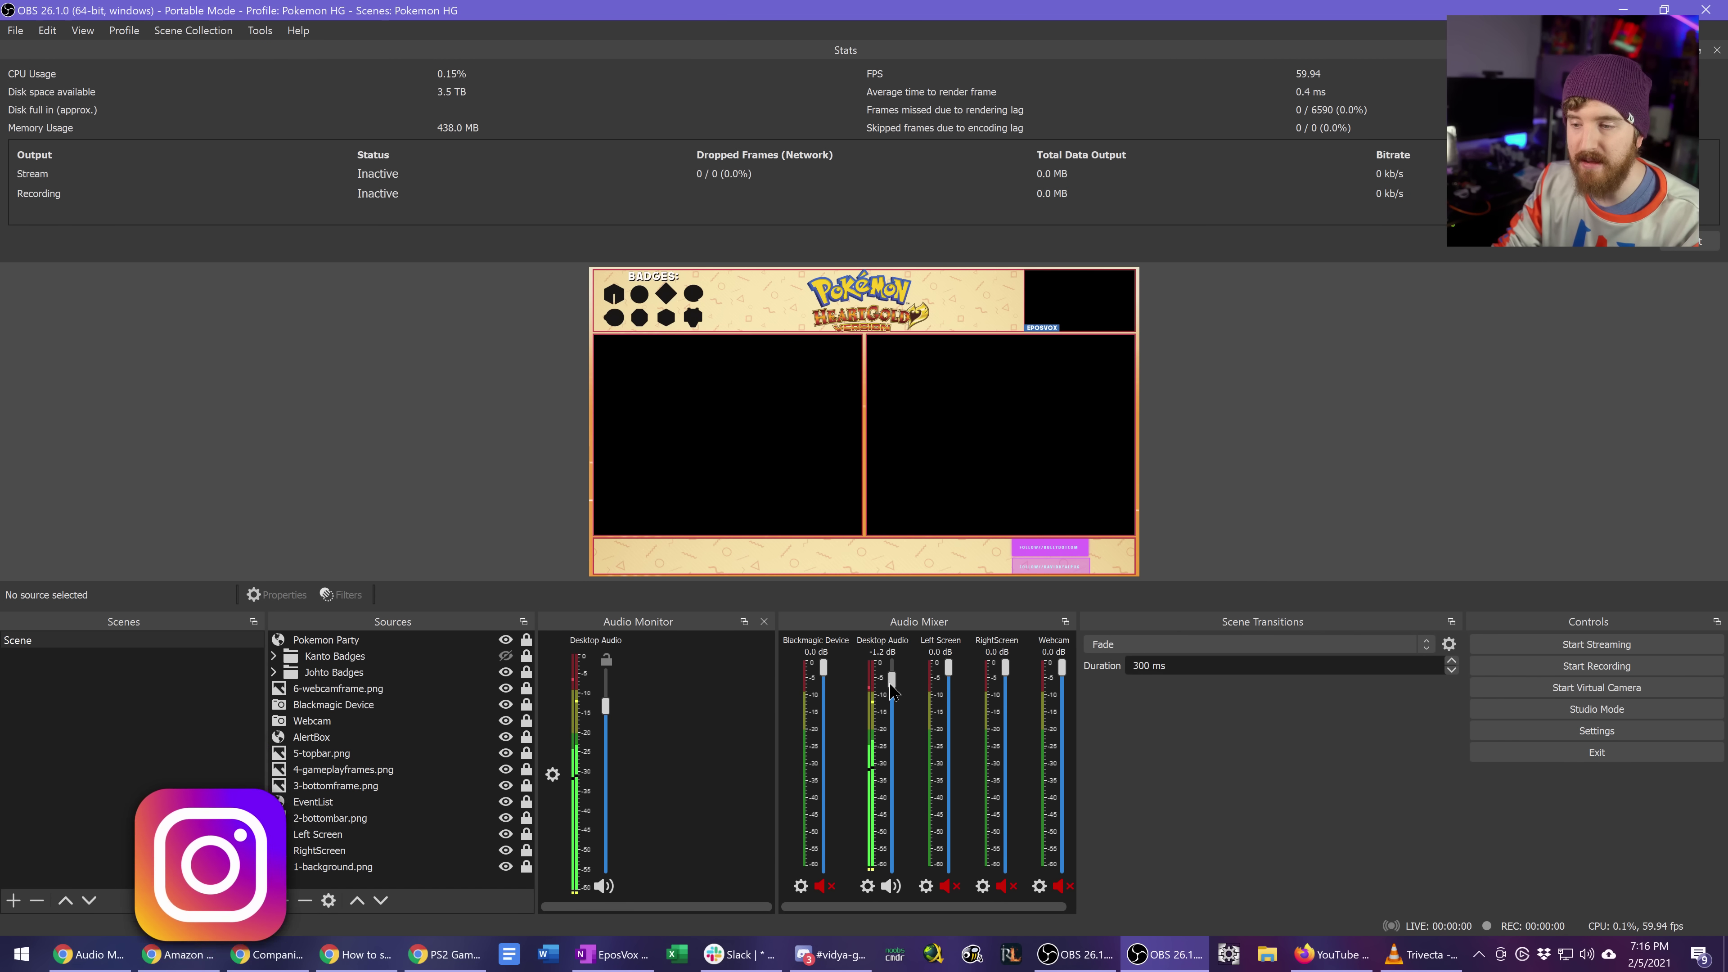
drag(891, 689, 891, 868)
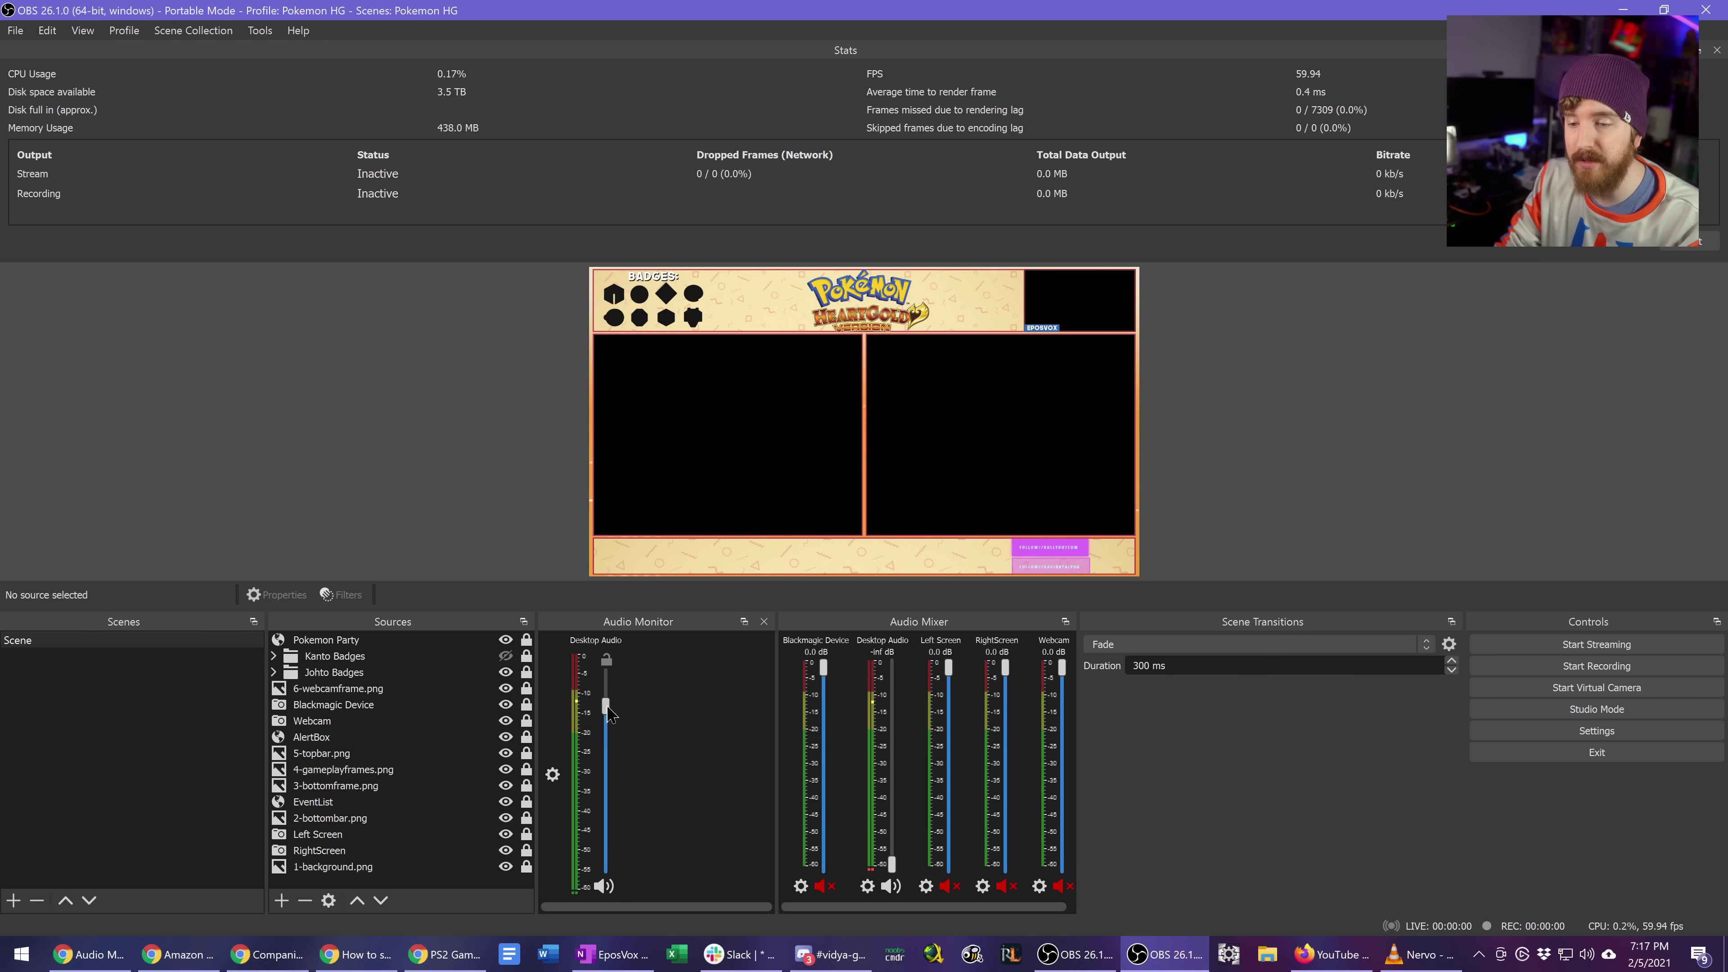
drag(608, 712, 608, 723)
drag(891, 863, 908, 688)
mouse_move(607, 718)
mouse_down()
mouse_move(612, 836)
mouse_move(612, 680)
mouse_move(617, 713)
mouse_up()
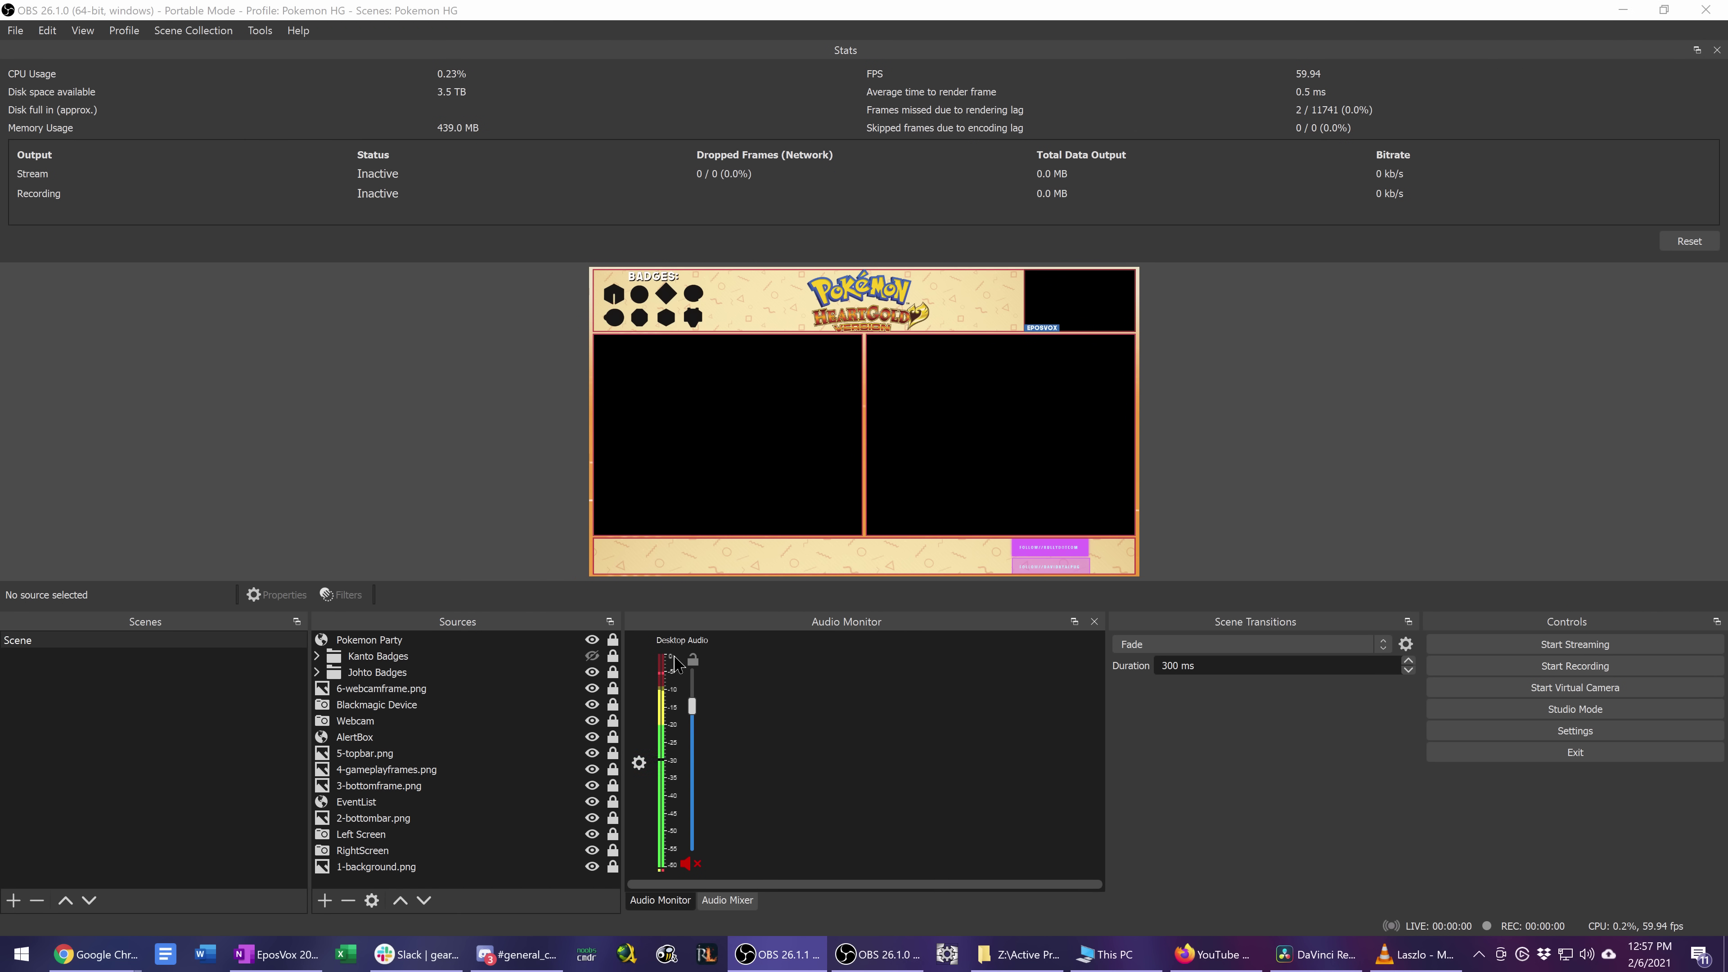
- Unmute Desktop Audio in the Audio Monitor after a small volume adjustment
click(639, 762)
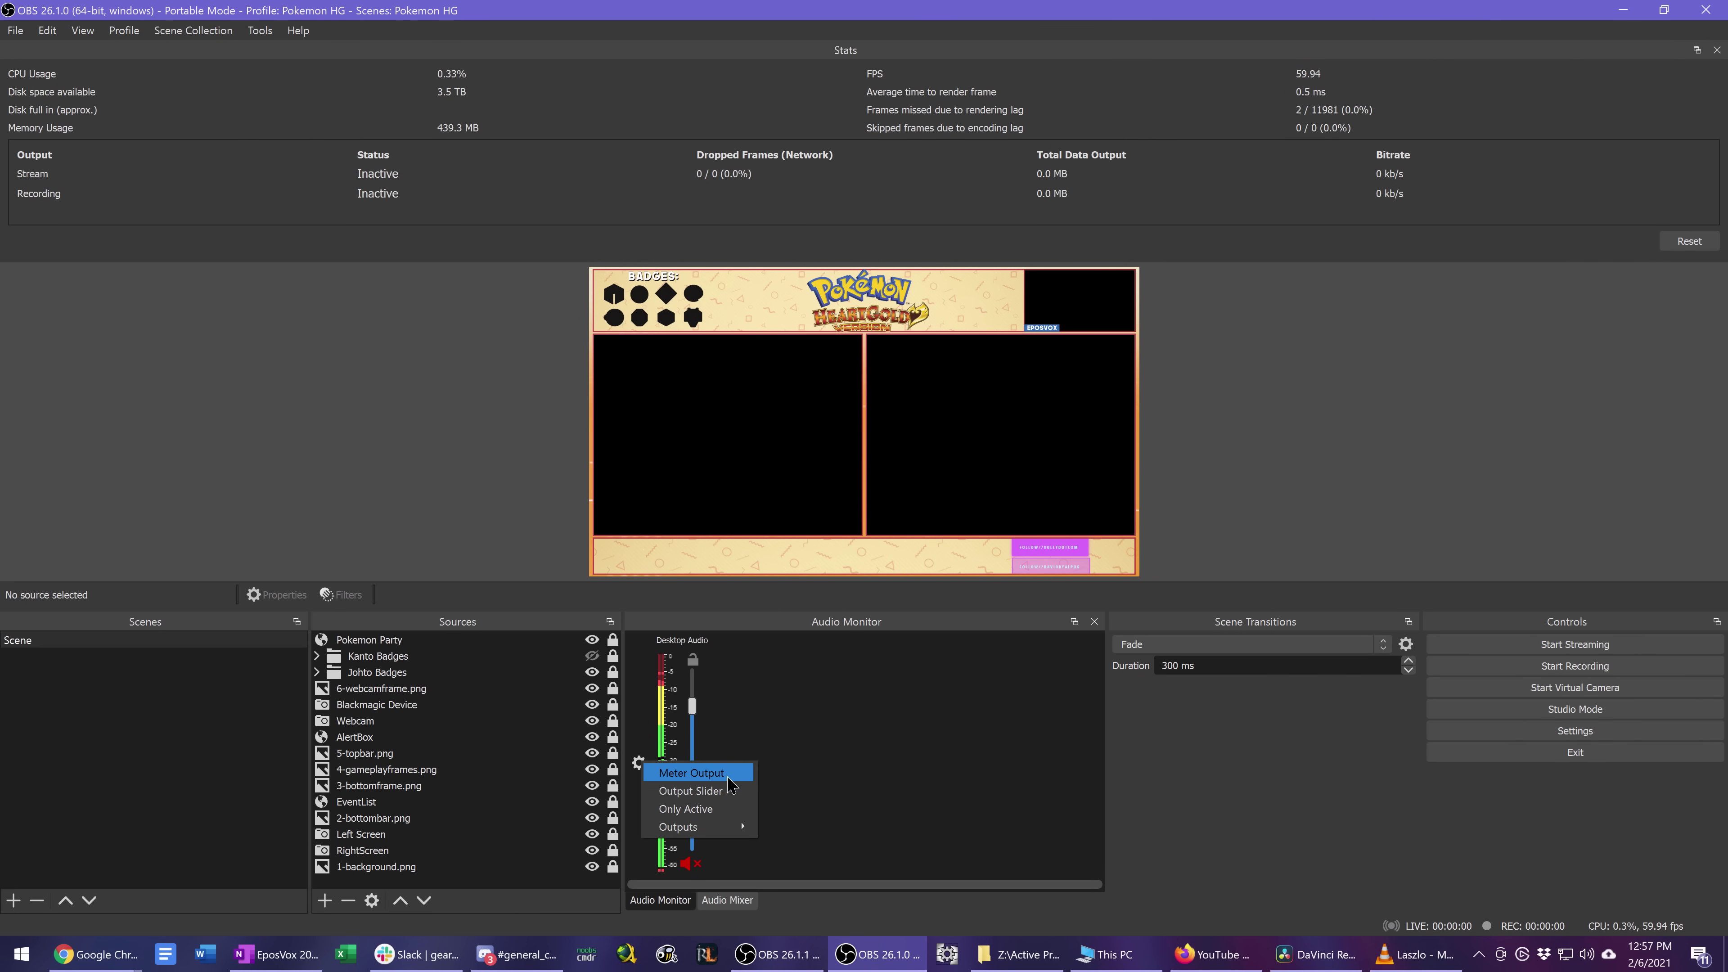
click(753, 739)
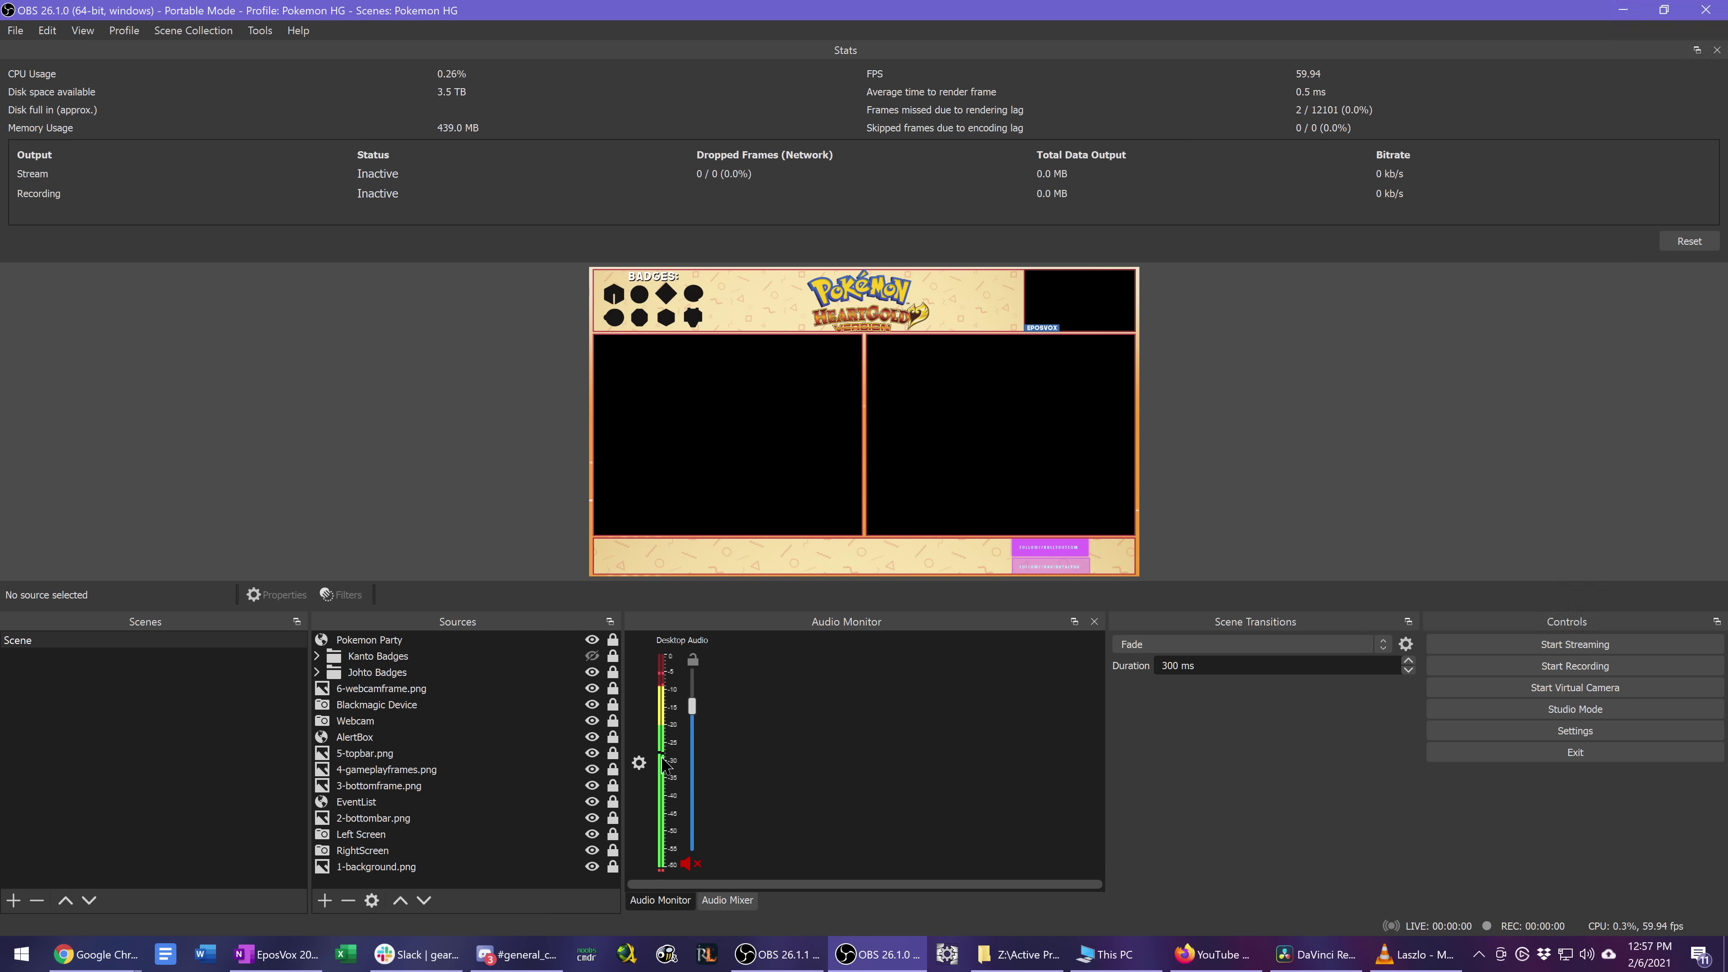
mouse_move(692, 711)
mouse_down()
mouse_move(692, 803)
mouse_move(692, 707)
mouse_up()
click(688, 864)
- Switch Desktop Audio's output metering and set the mixer's Desktop Audio to about -13 dB
click(643, 761)
click(680, 763)
click(727, 900)
drag(738, 708, 727, 842)
click(659, 900)
click(635, 765)
click(652, 777)
click(708, 905)
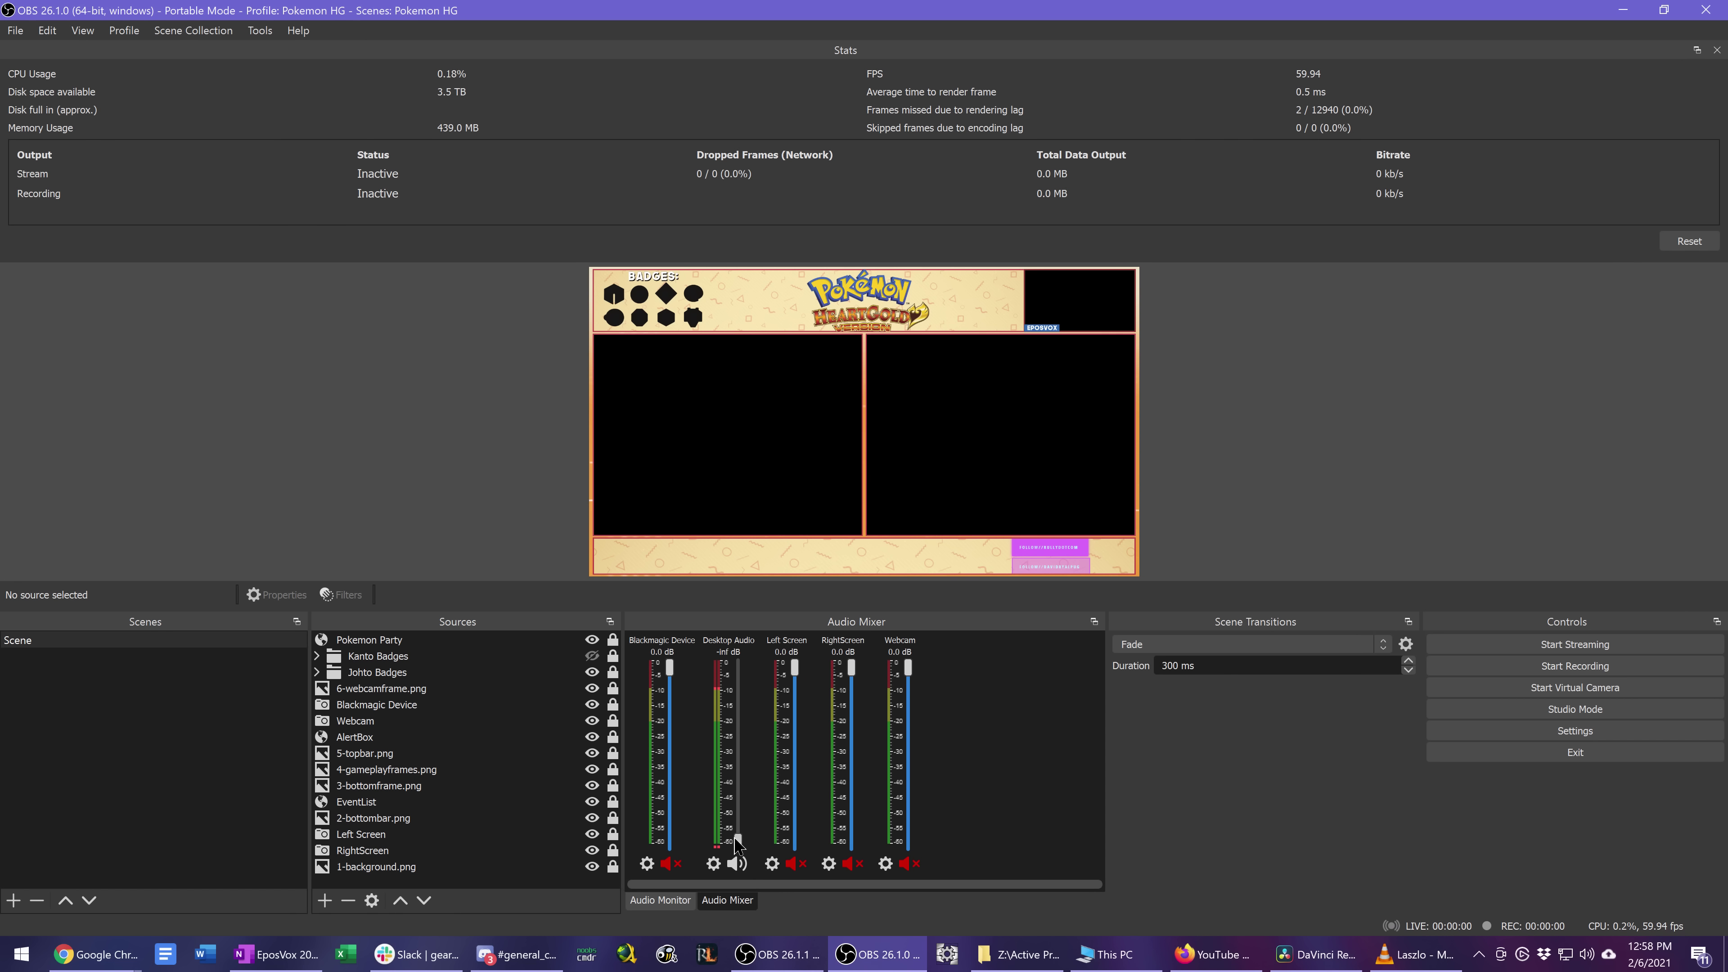
drag(738, 841, 737, 701)
click(659, 901)
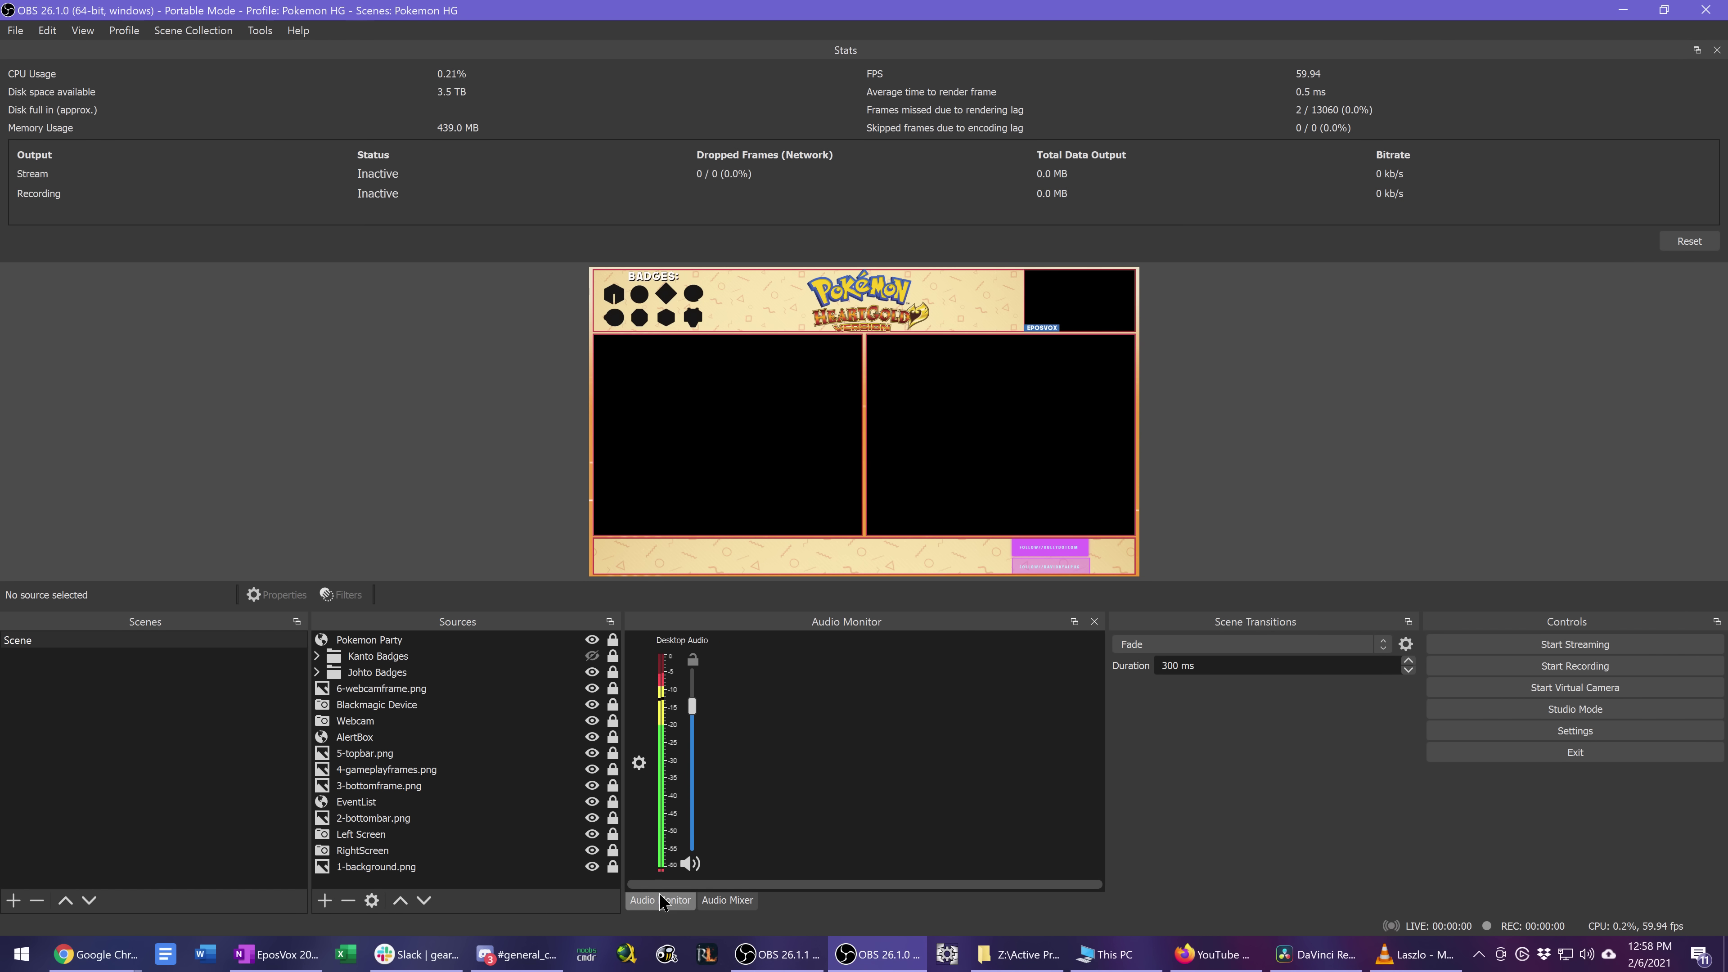
- Toggle output metering again, compare with the mixer, and lower Desktop Audio's monitor volume slightly
click(640, 763)
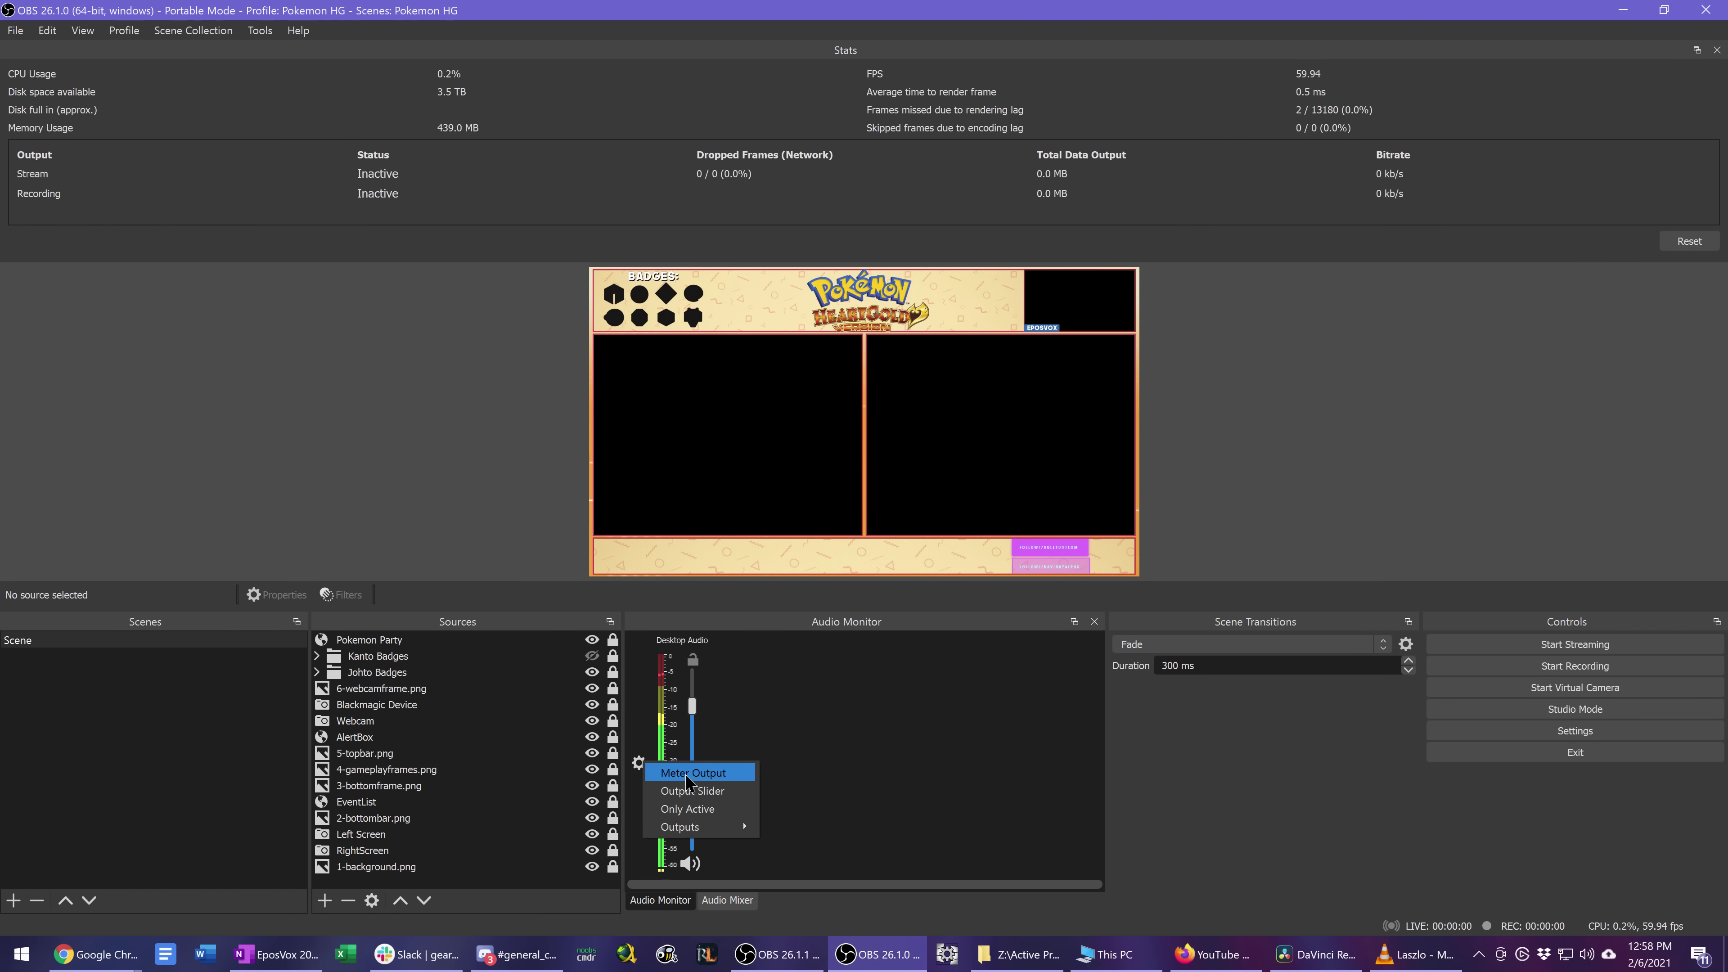
click(688, 774)
click(728, 900)
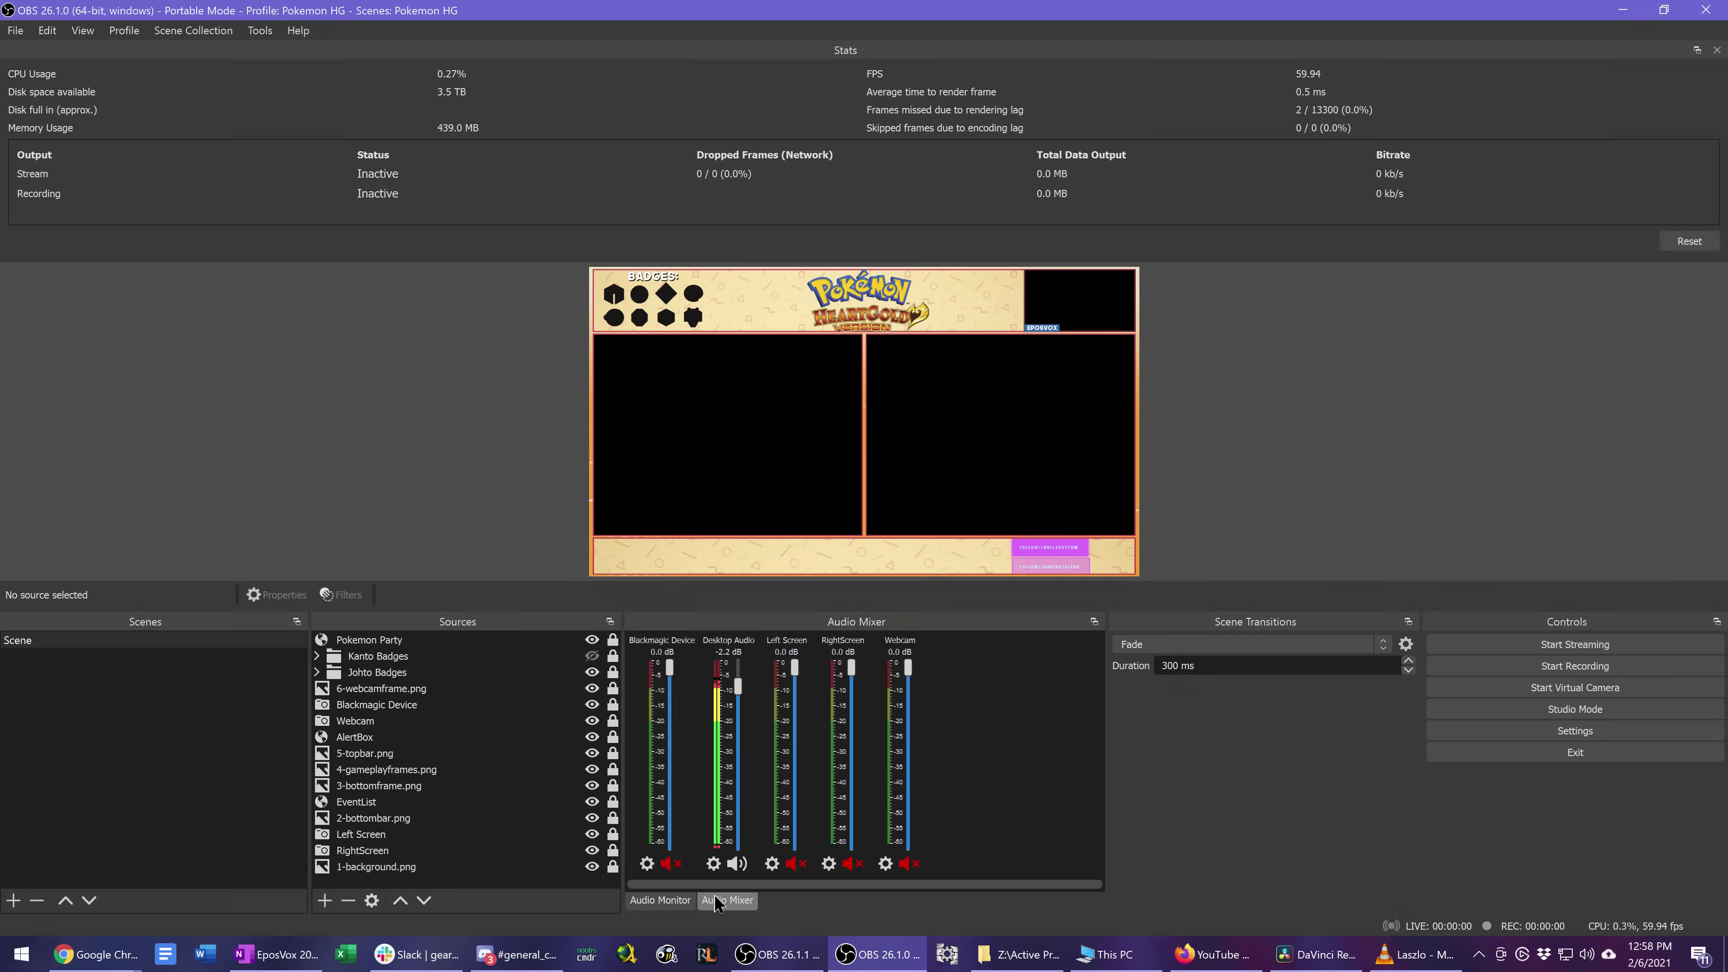
scroll(741, 686, up, 1)
click(660, 900)
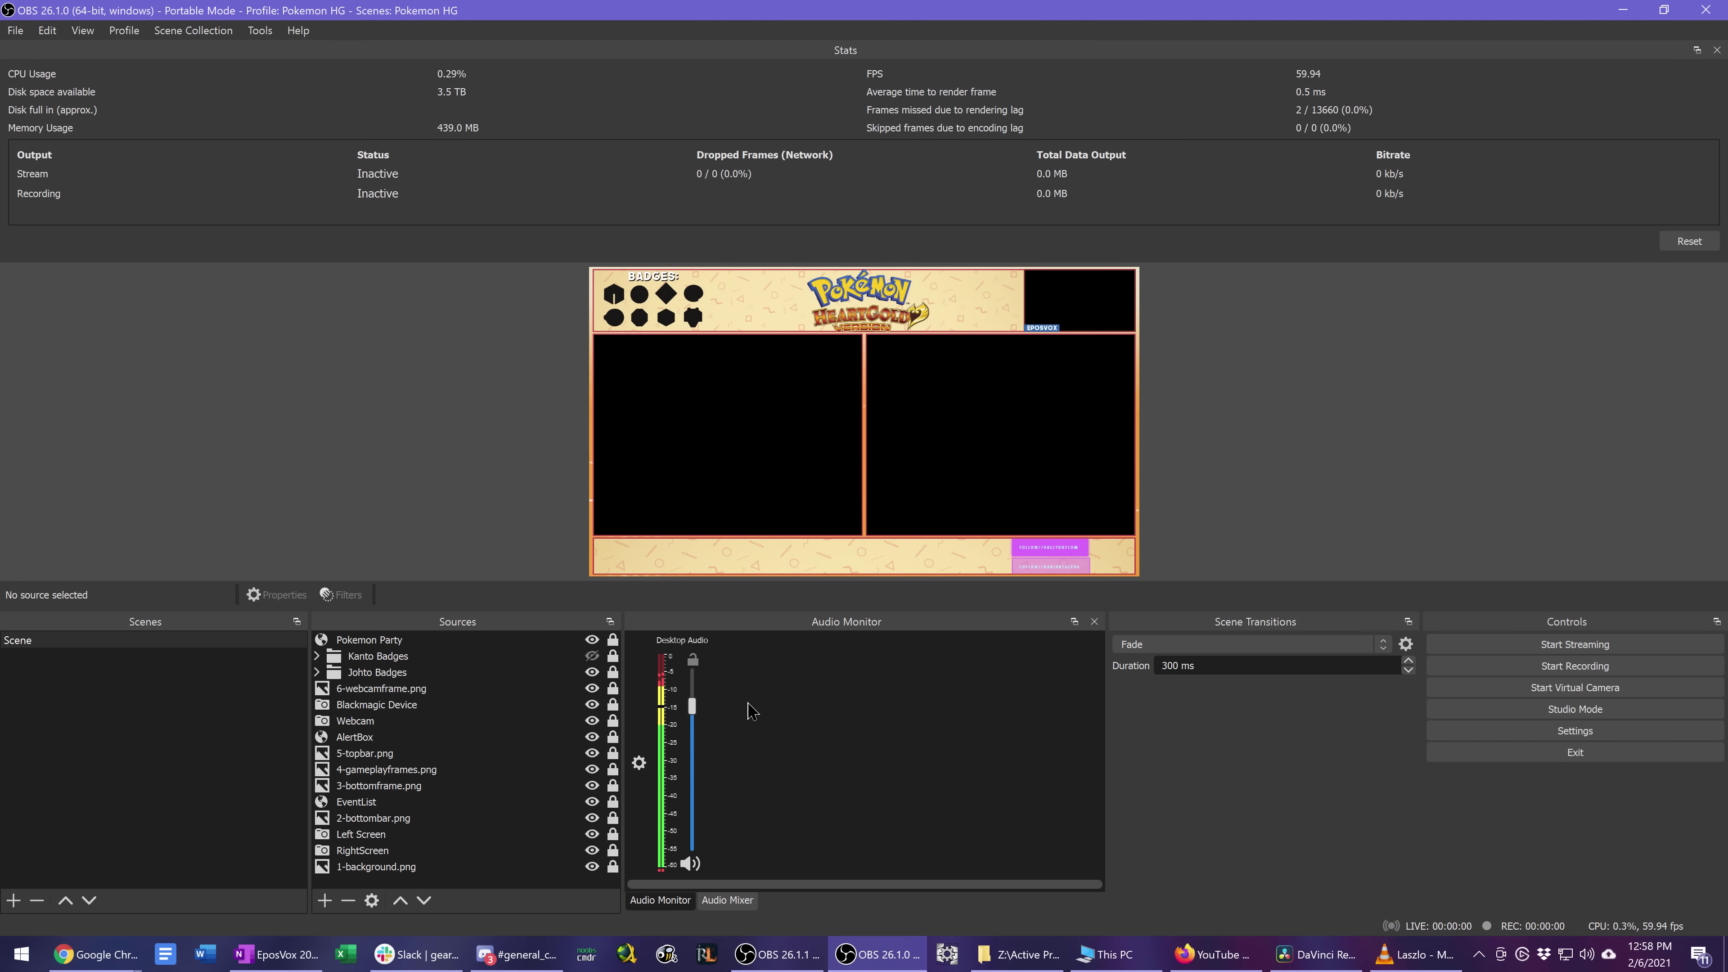
click(692, 714)
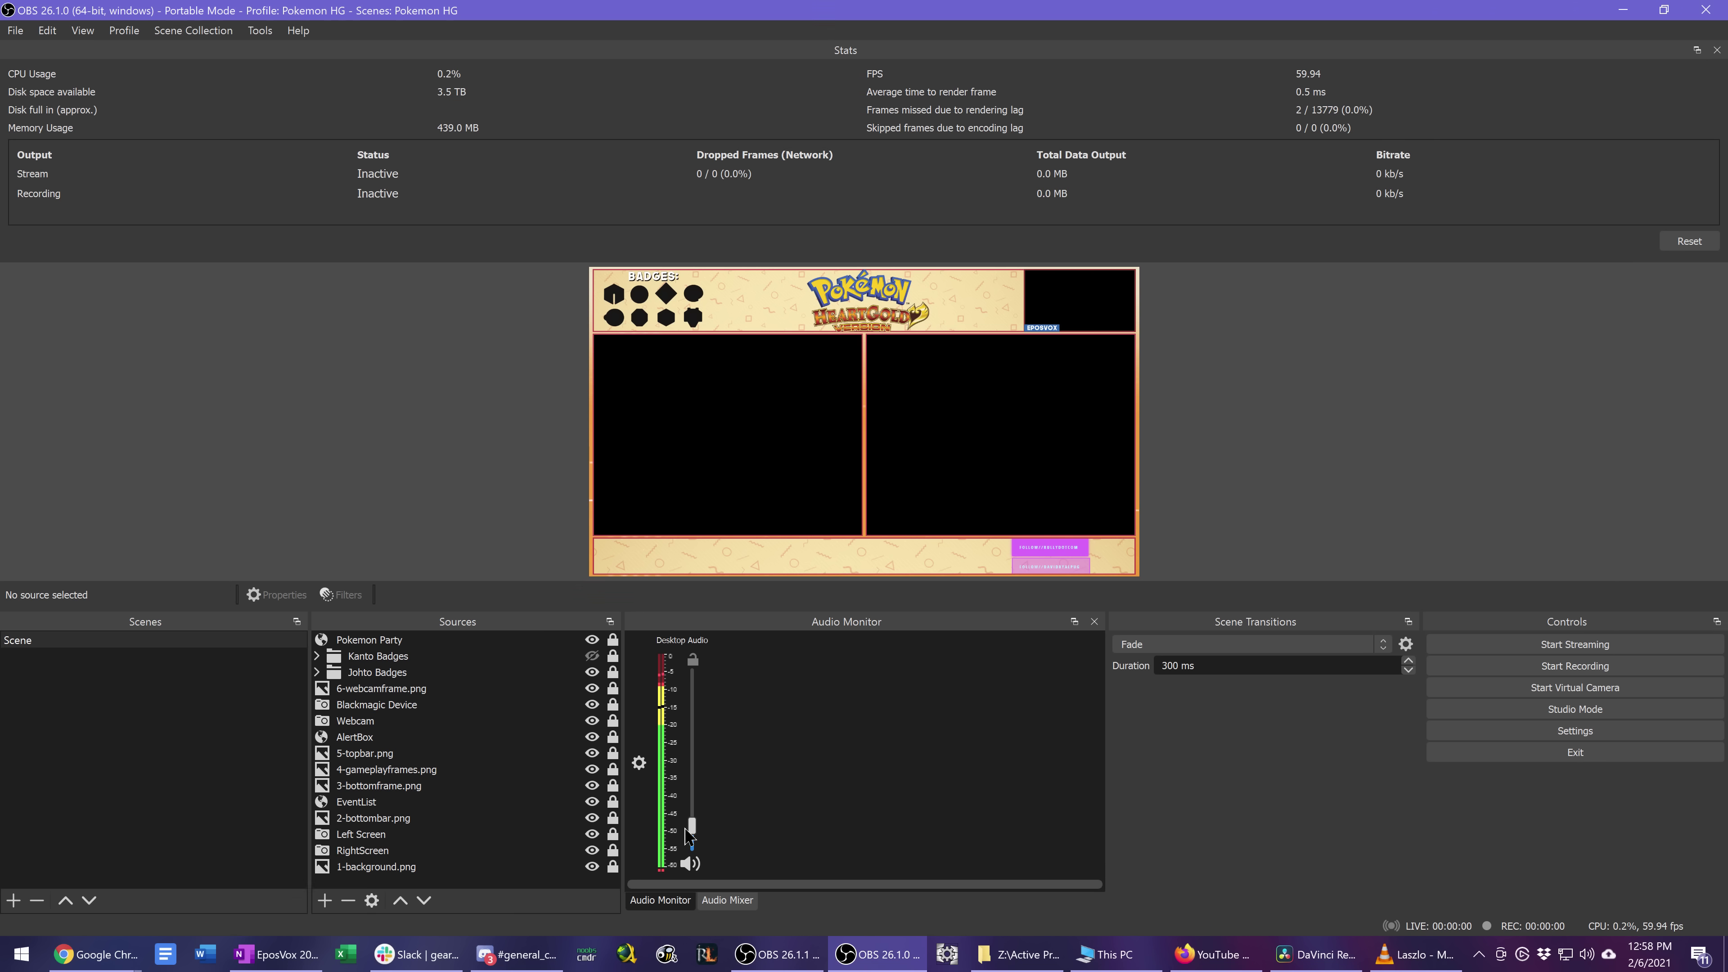
click(638, 764)
click(692, 774)
- Enable Only Active in the Audio Monitor options and confirm it is checked
click(639, 763)
click(720, 809)
click(639, 763)
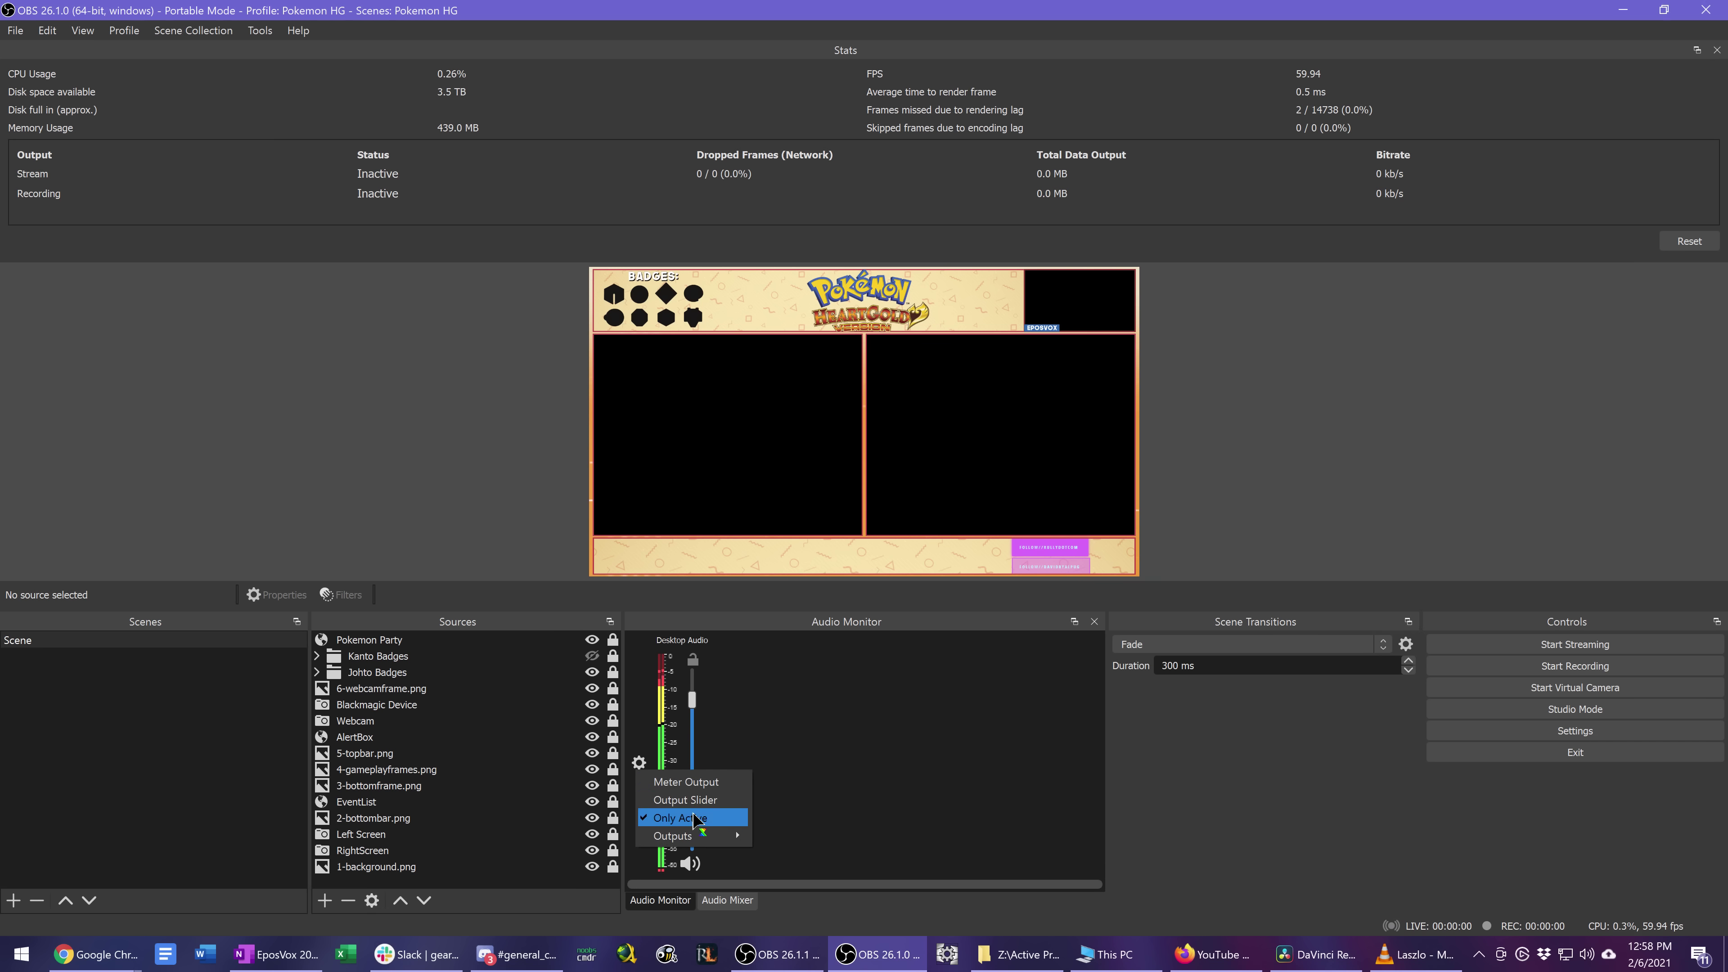
click(752, 727)
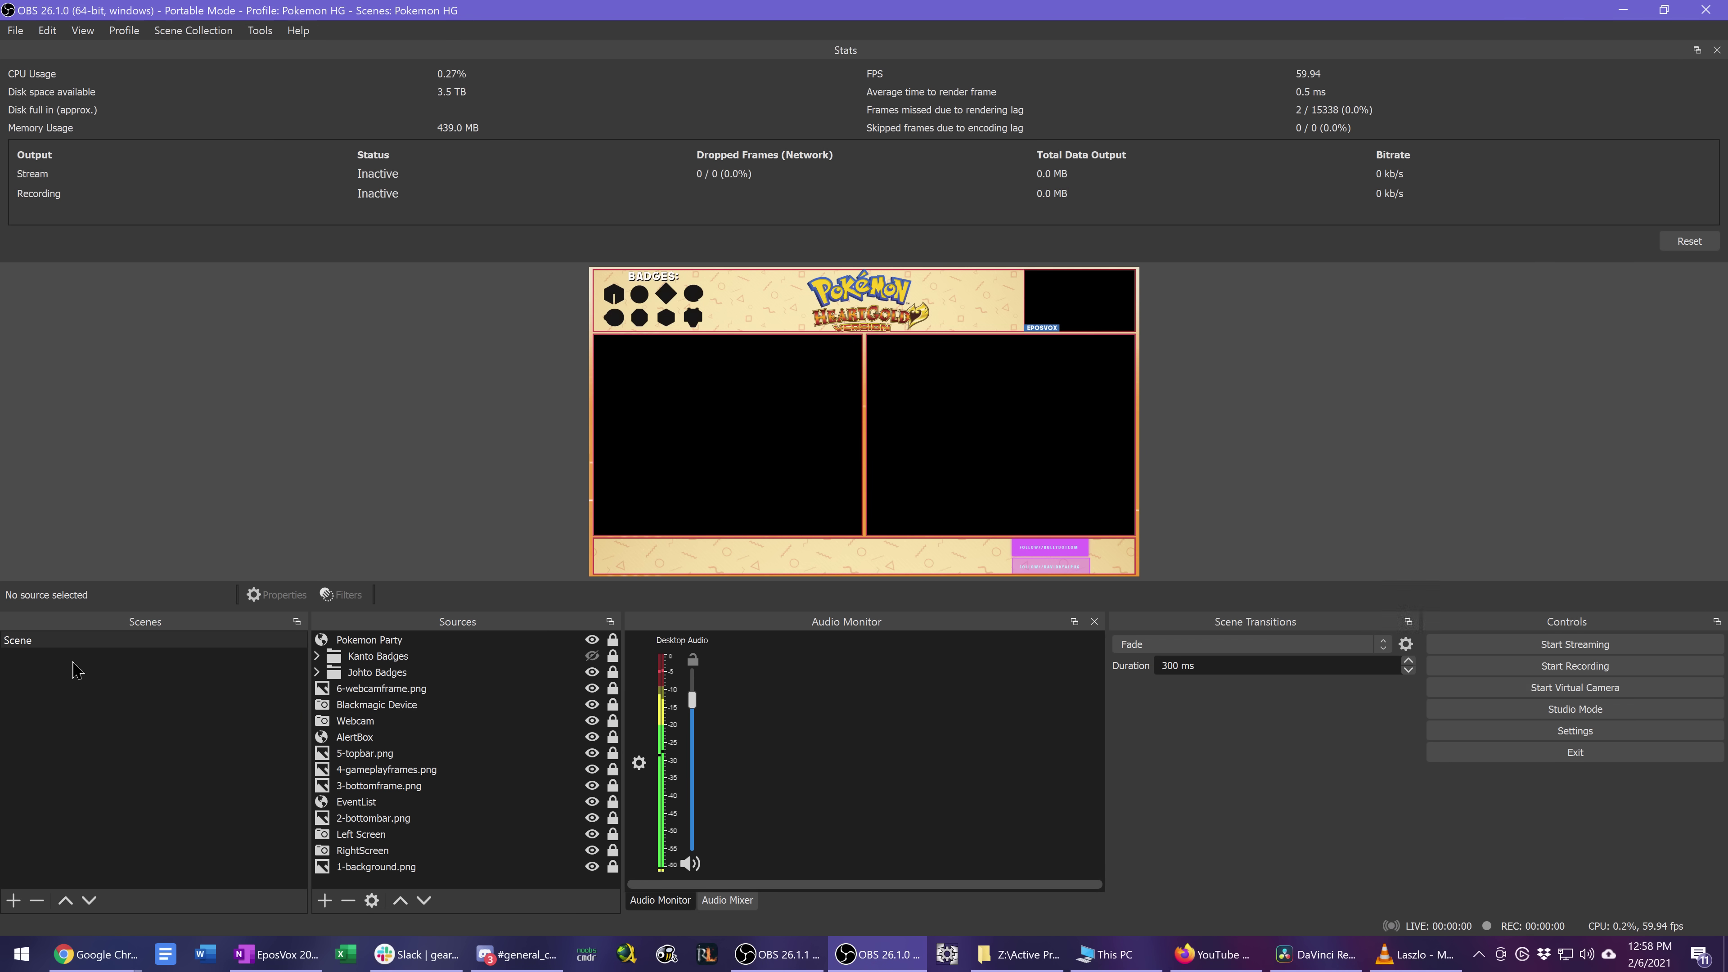
right_click(41, 670)
- Add a new scene with the default name Scene 2
key(Escape)
click(641, 763)
key(Escape)
click(13, 900)
key(Return)
- Add an Audio Input Capture source to Scene 2 capturing the microphone
click(324, 900)
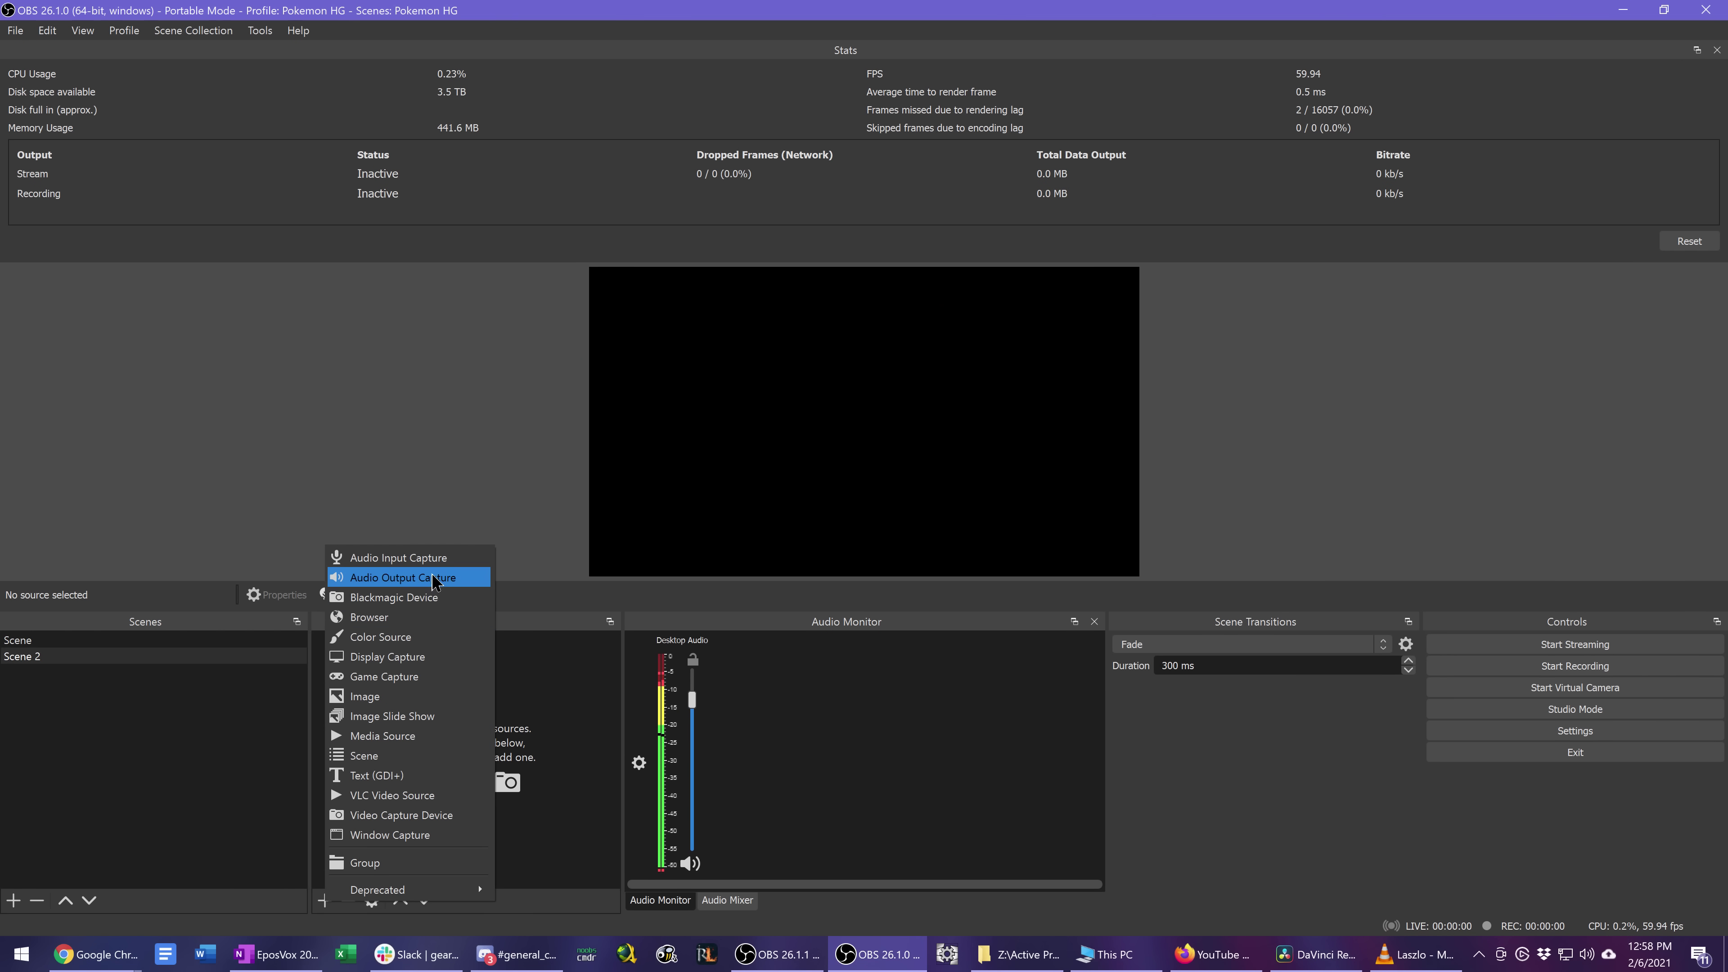
click(419, 558)
click(896, 590)
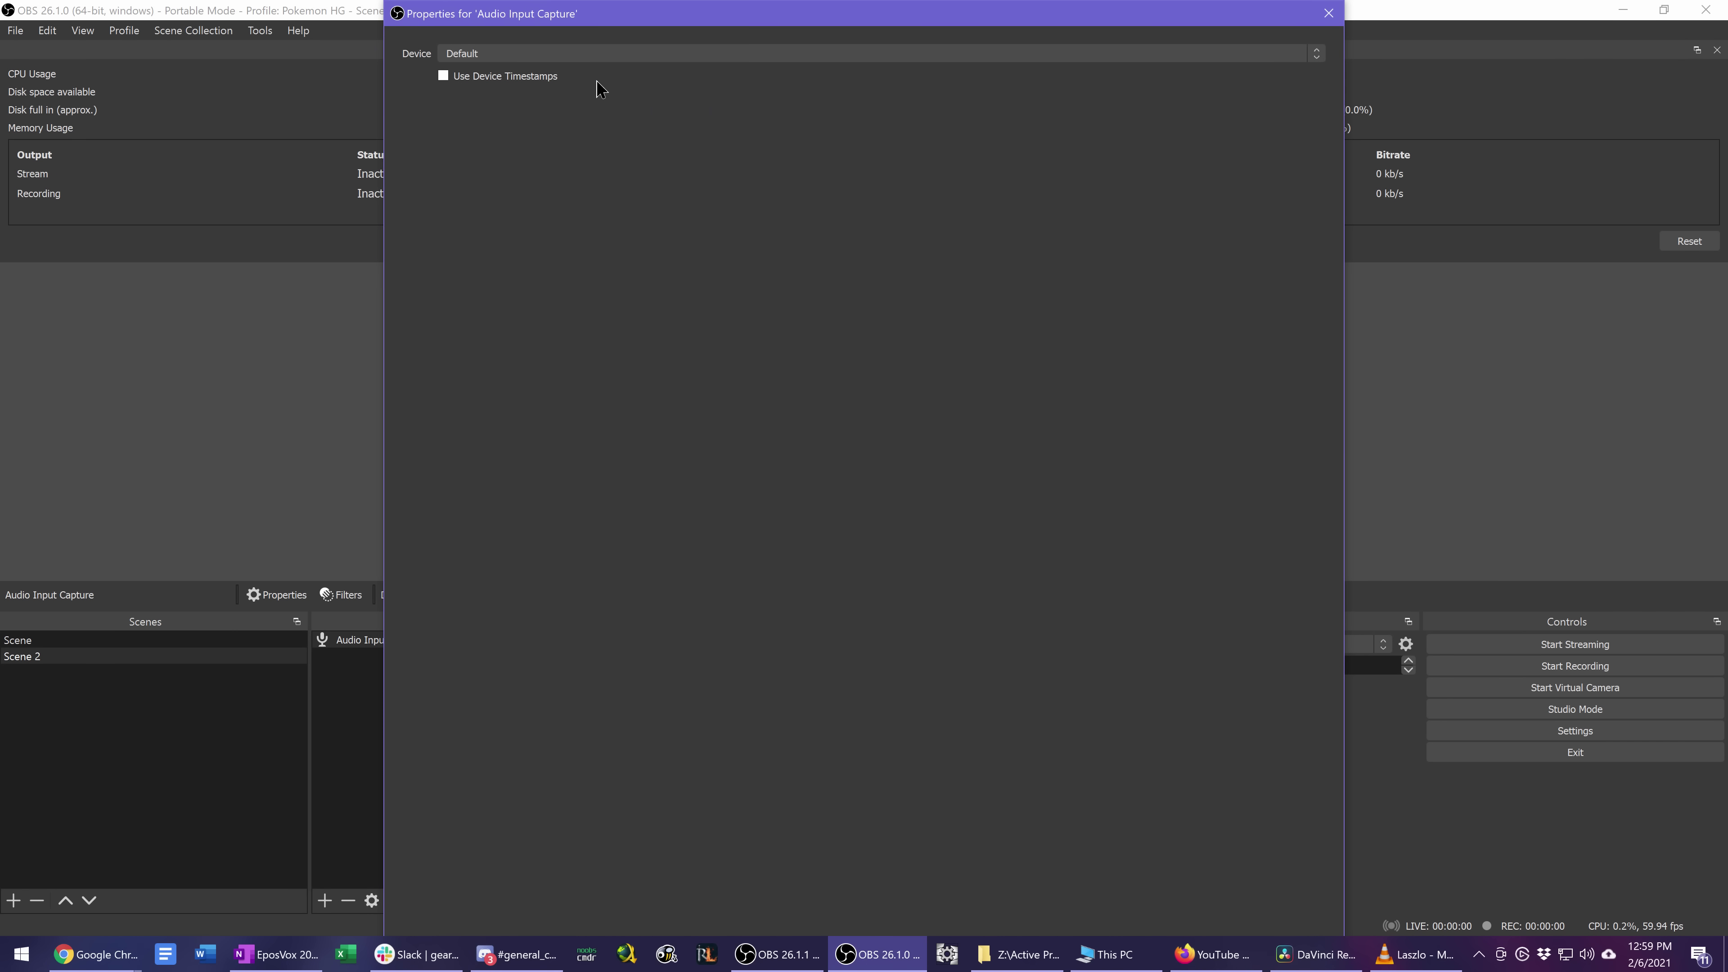
click(593, 51)
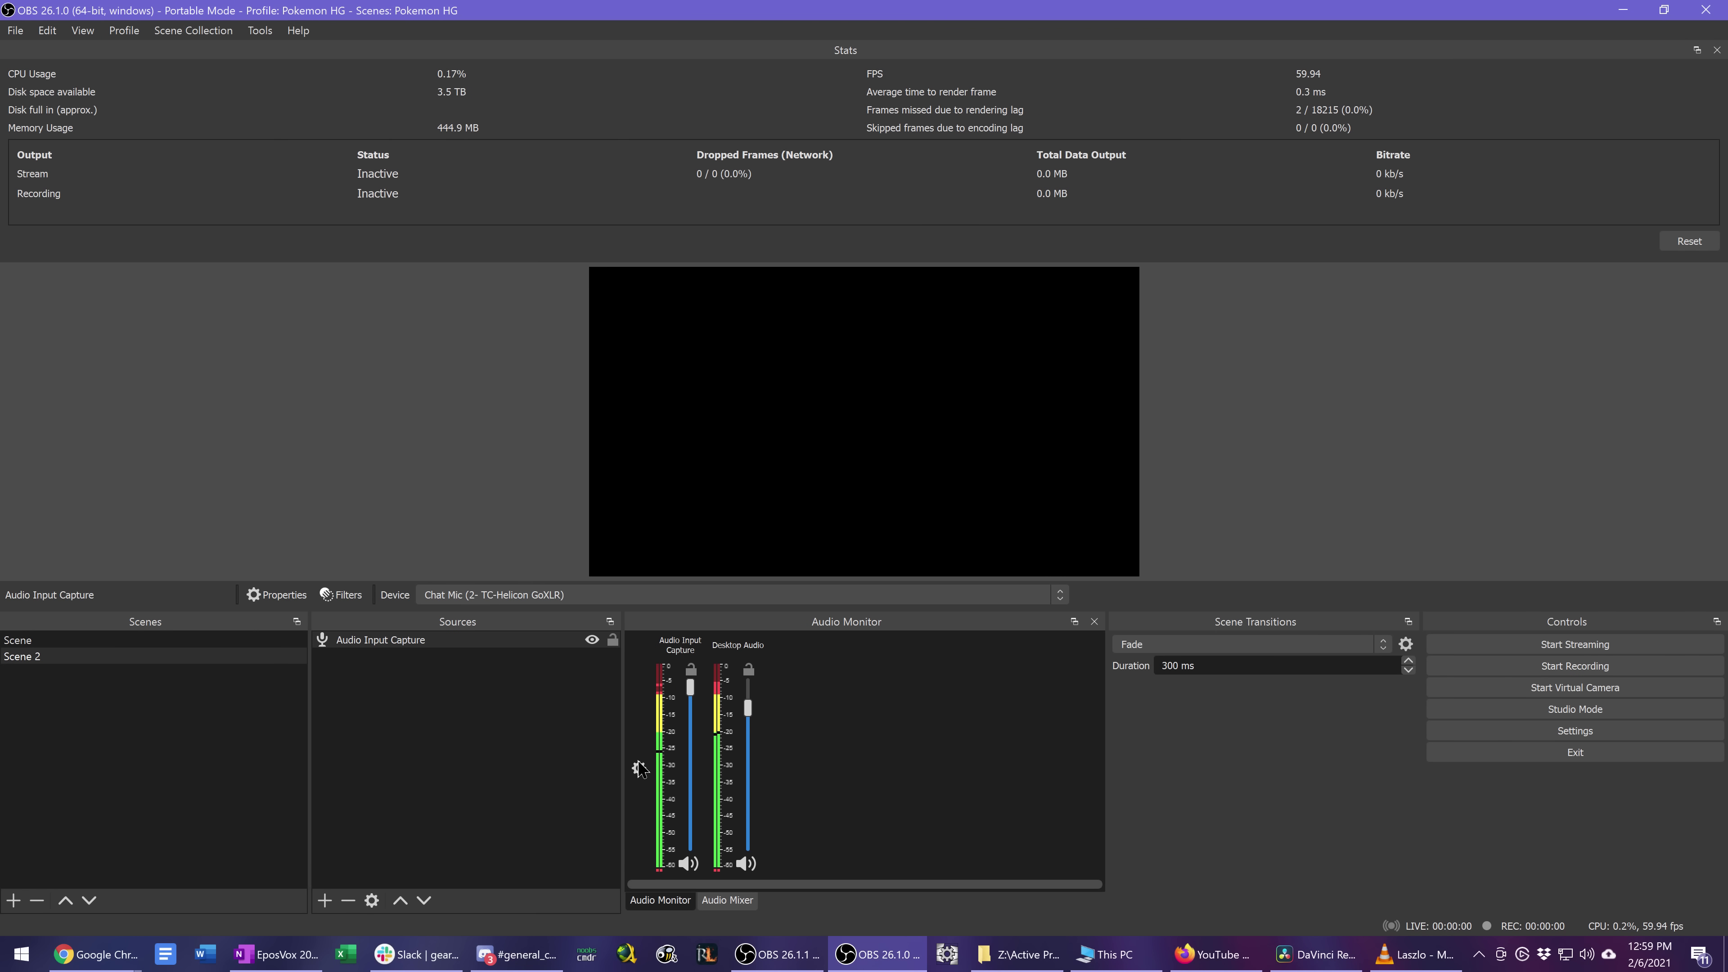
- In Scene, turn off Only Active so the Audio Monitor lists all sources
click(262, 642)
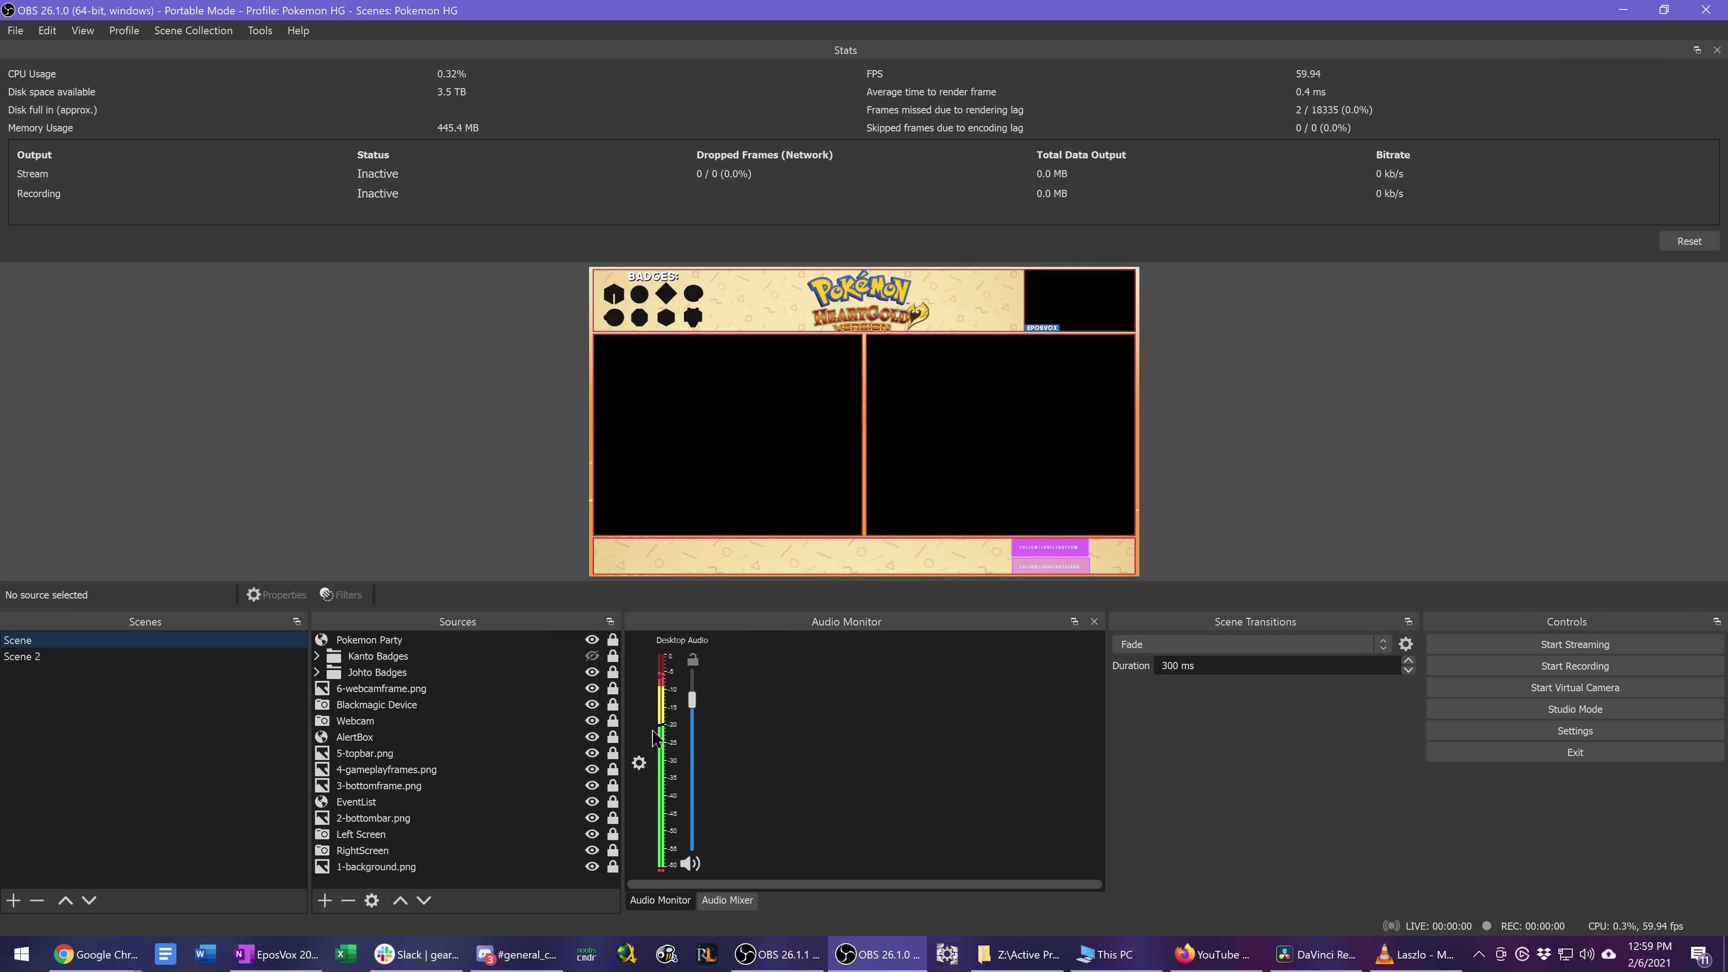
click(639, 763)
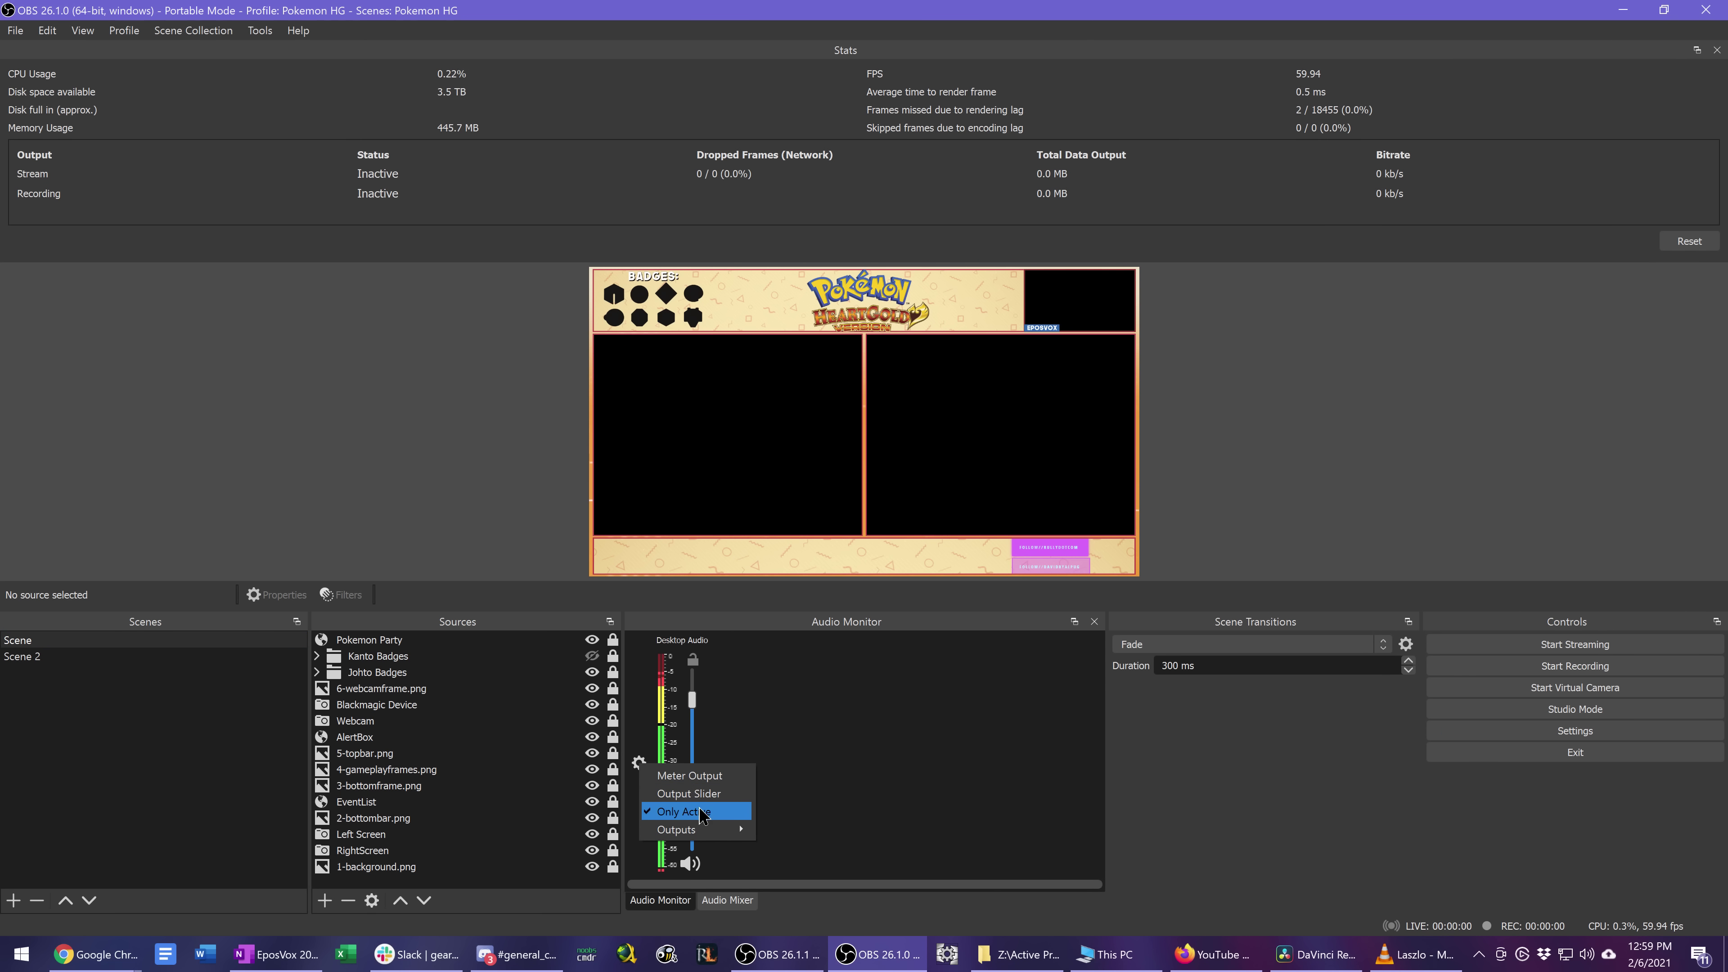
click(704, 813)
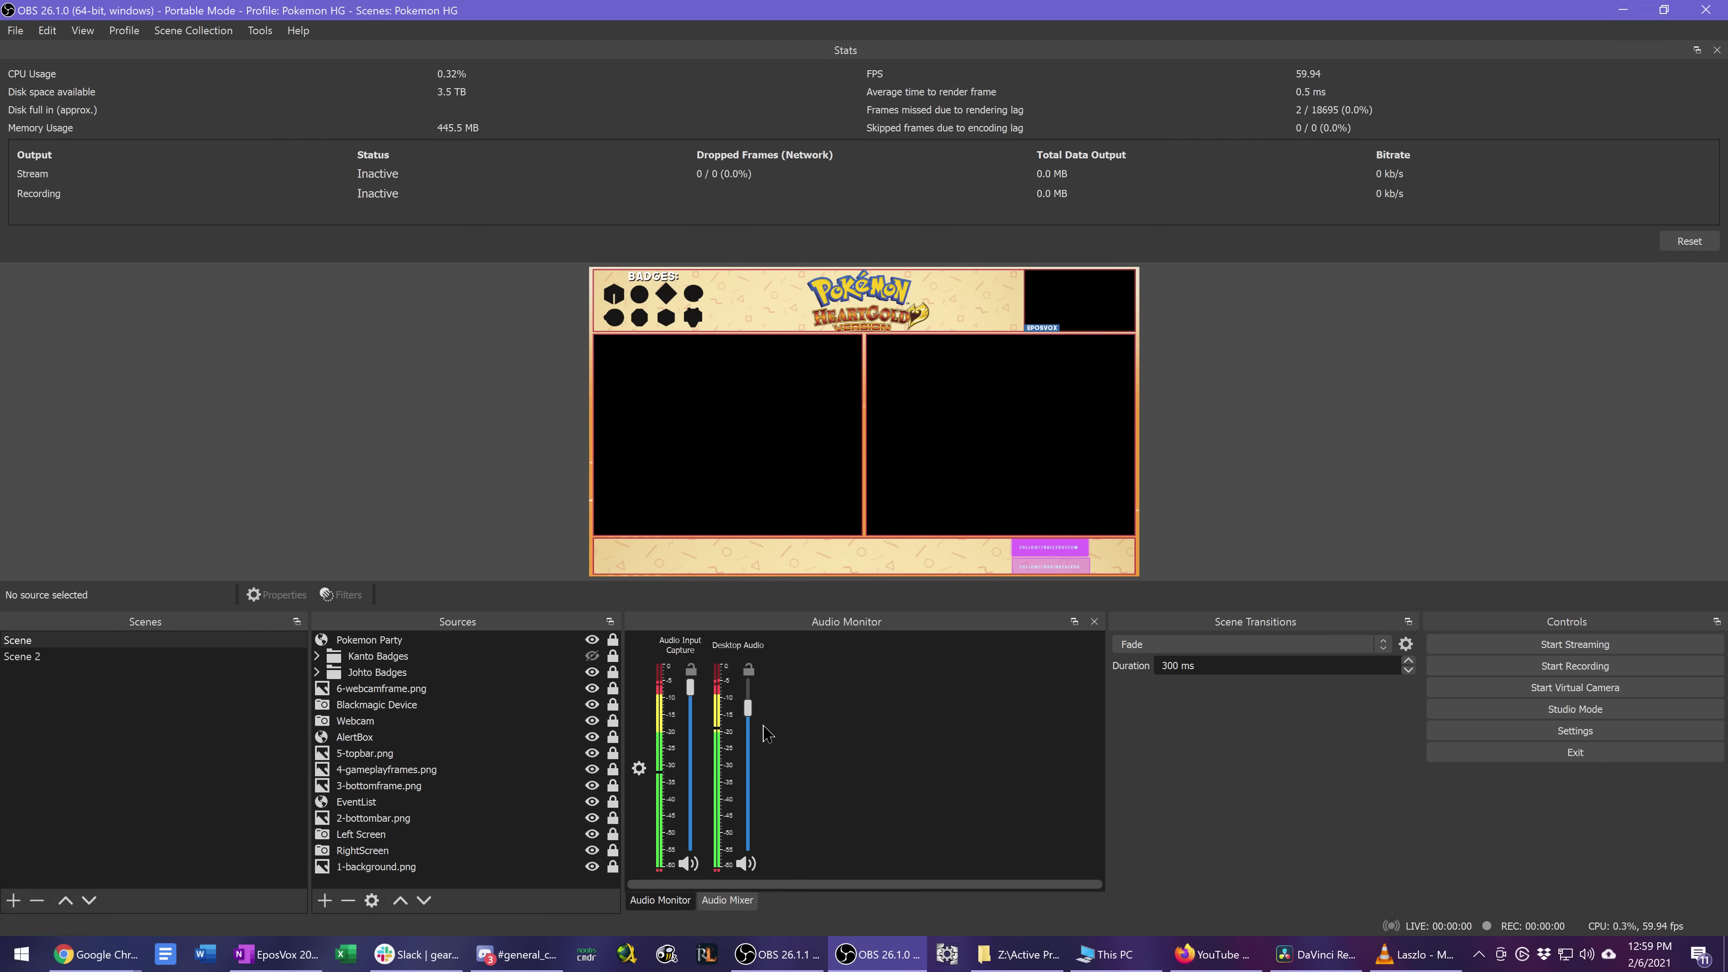
click(639, 768)
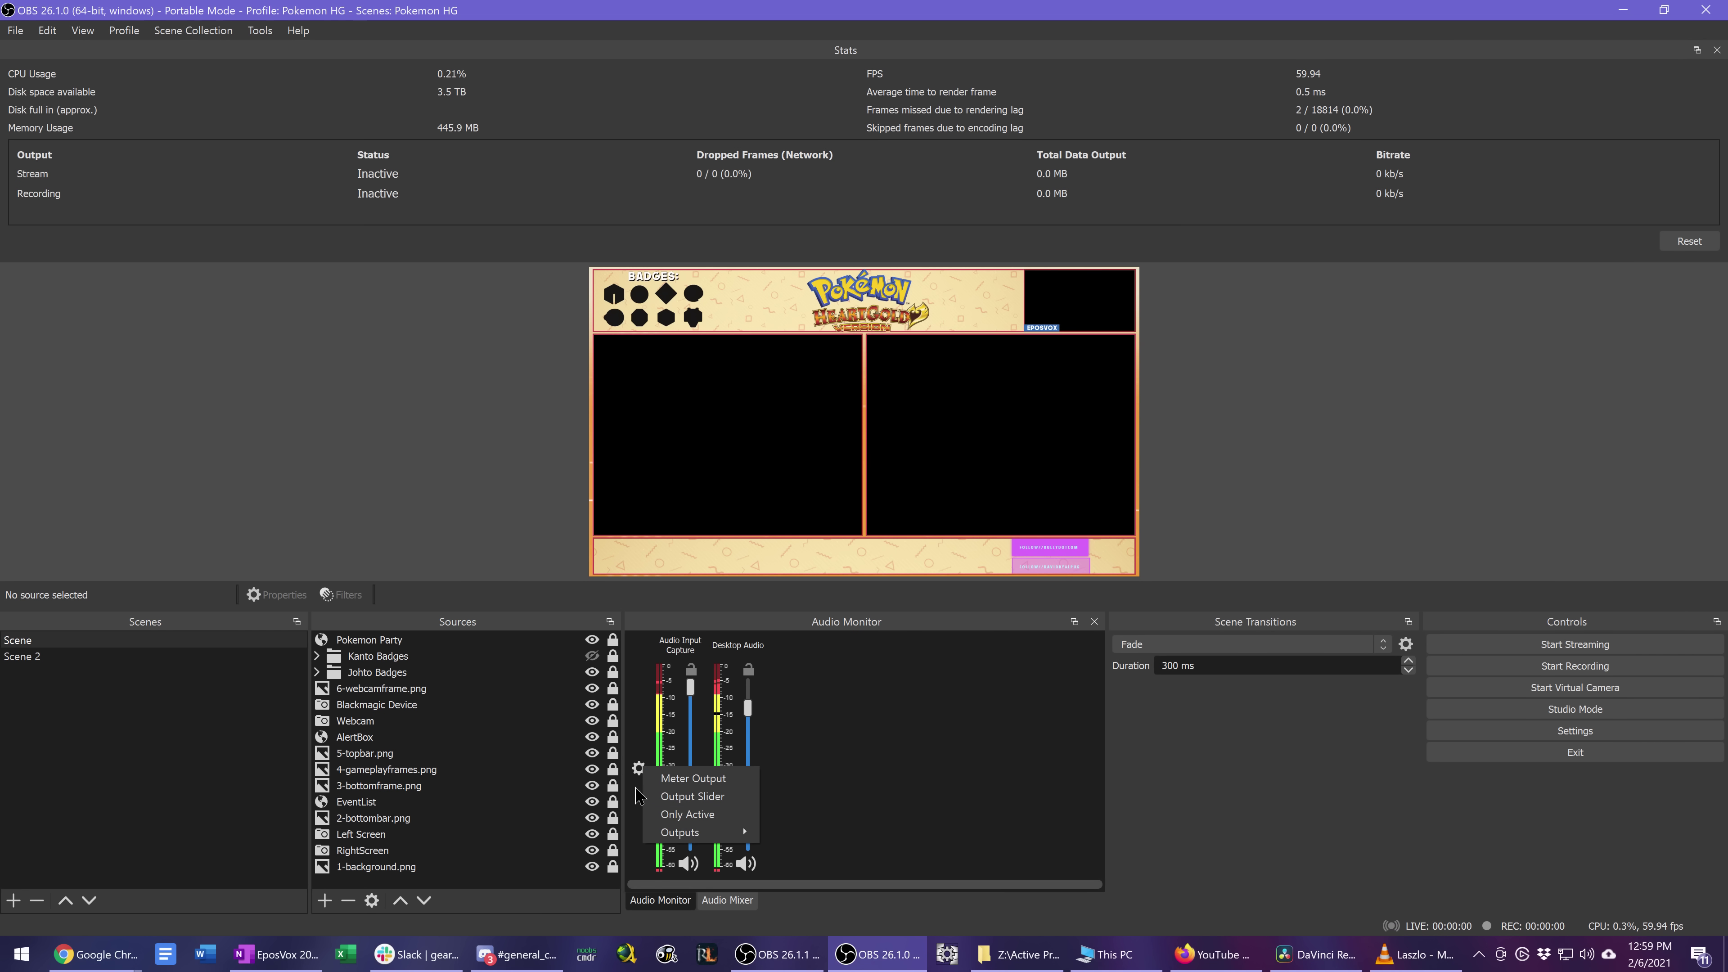
click(708, 900)
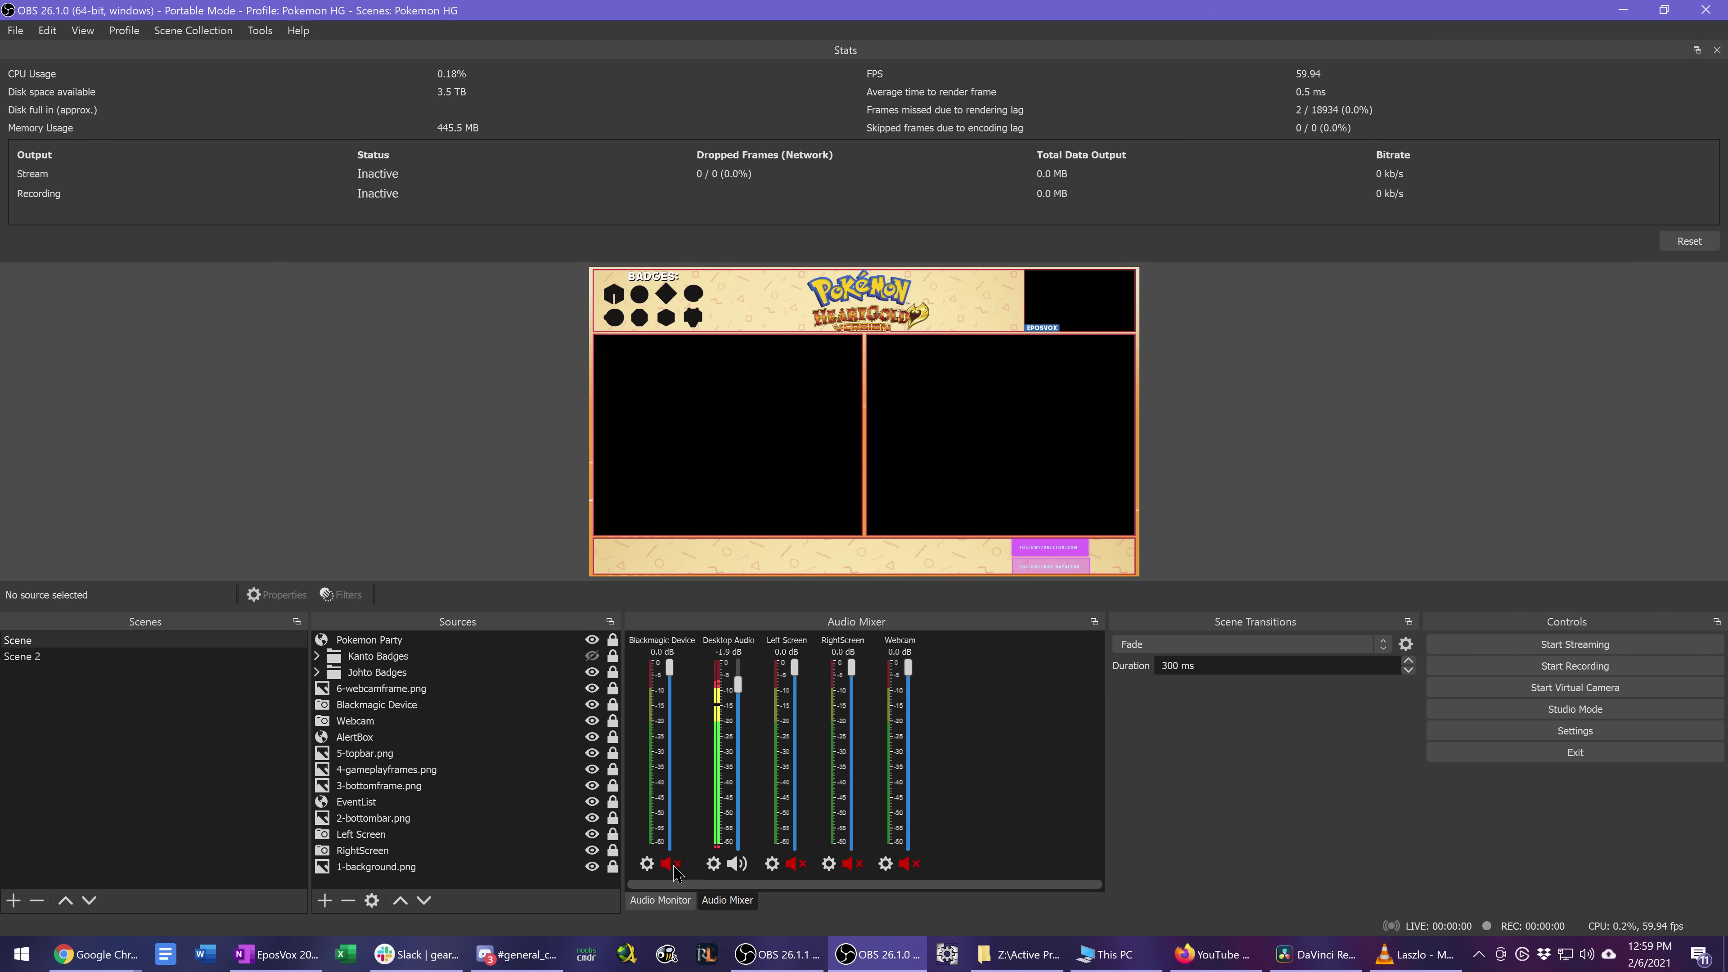
- Set the Audio Input Capture's Audio Monitor filter device to Music (2- TC-Helicon GoXLR)
click(185, 656)
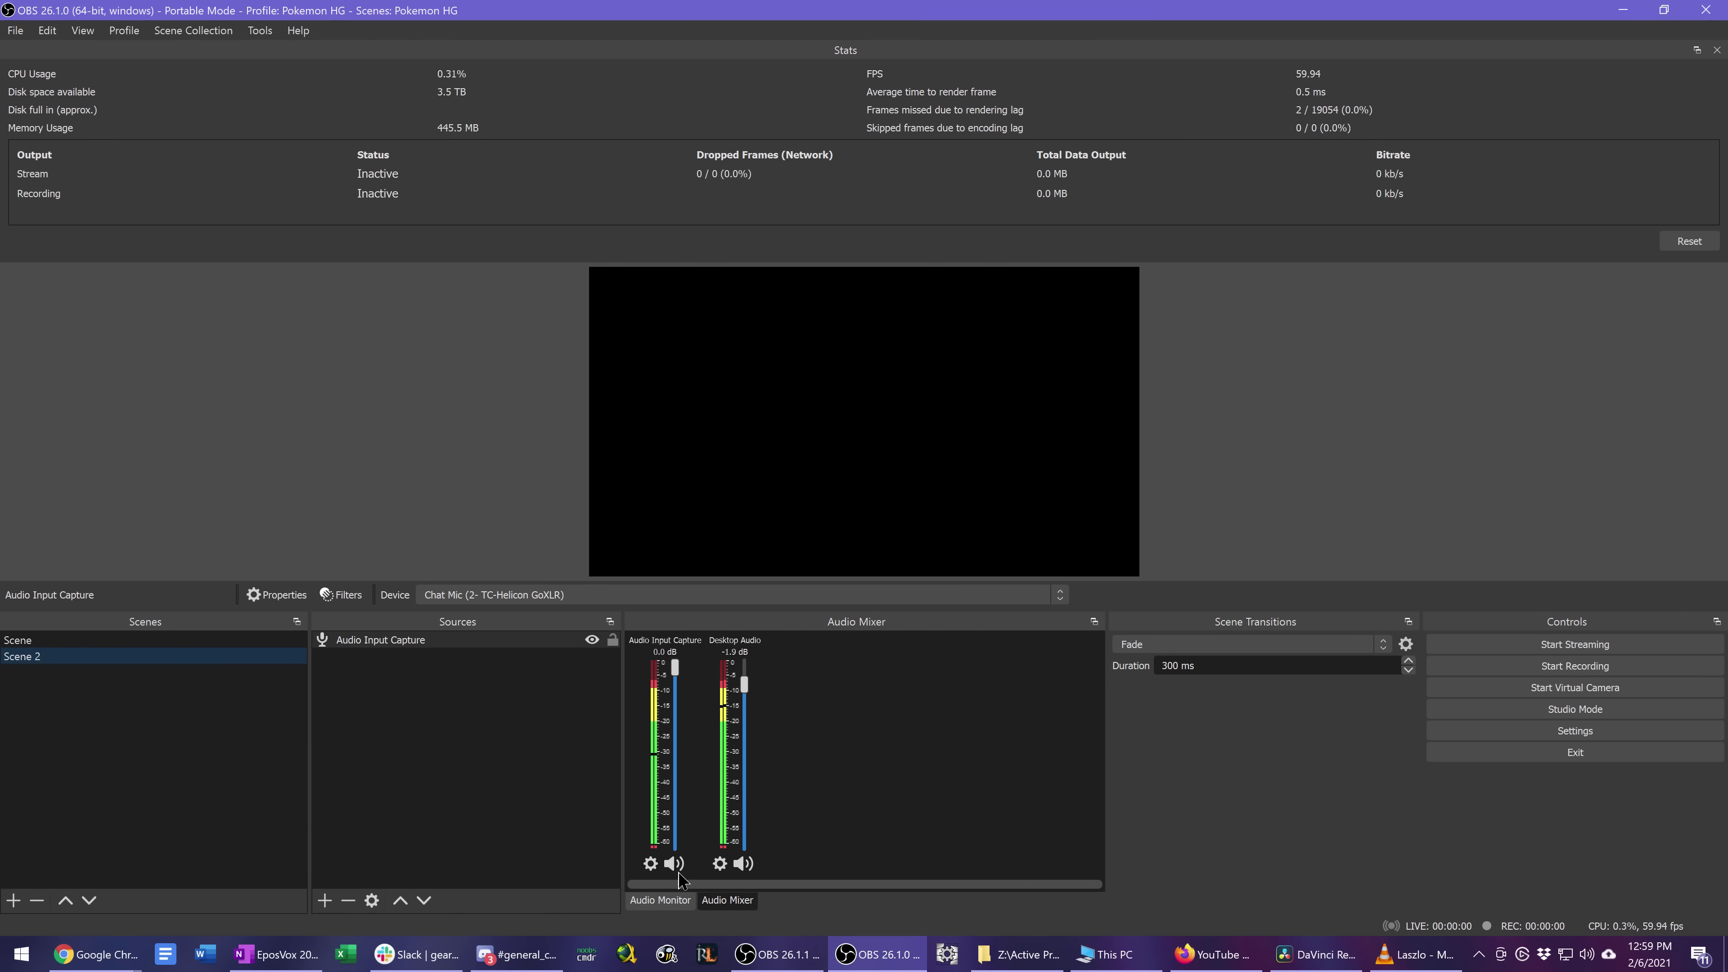
click(649, 863)
click(682, 823)
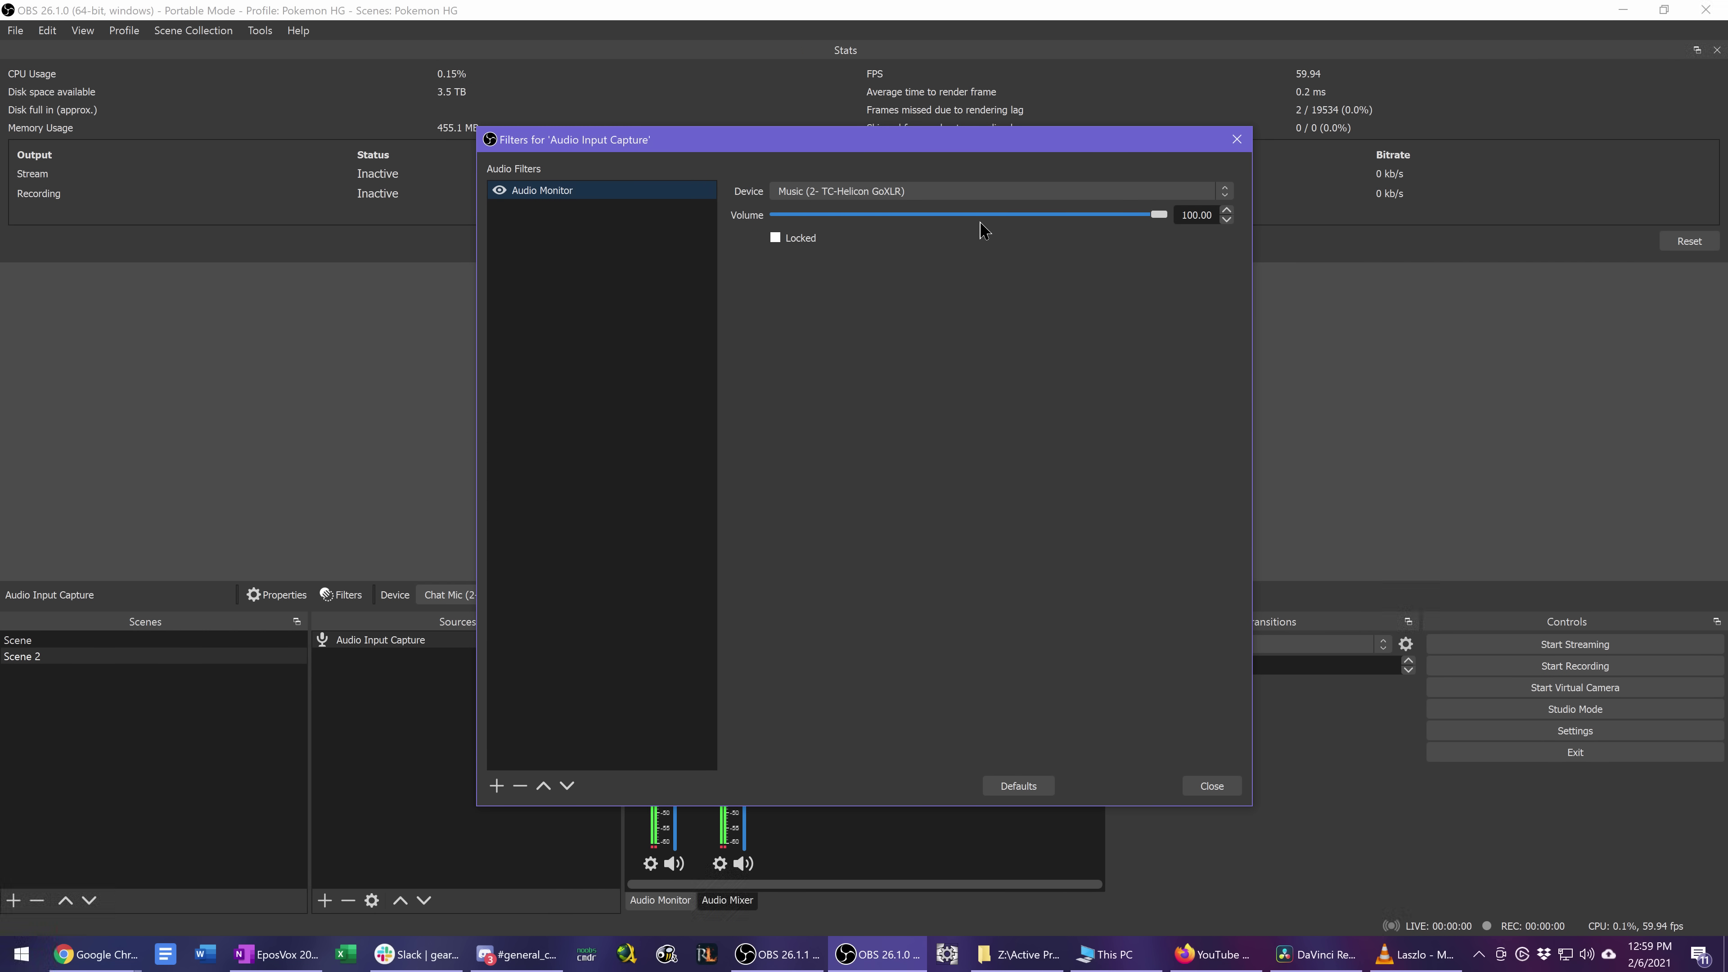
click(977, 194)
click(976, 191)
click(1199, 784)
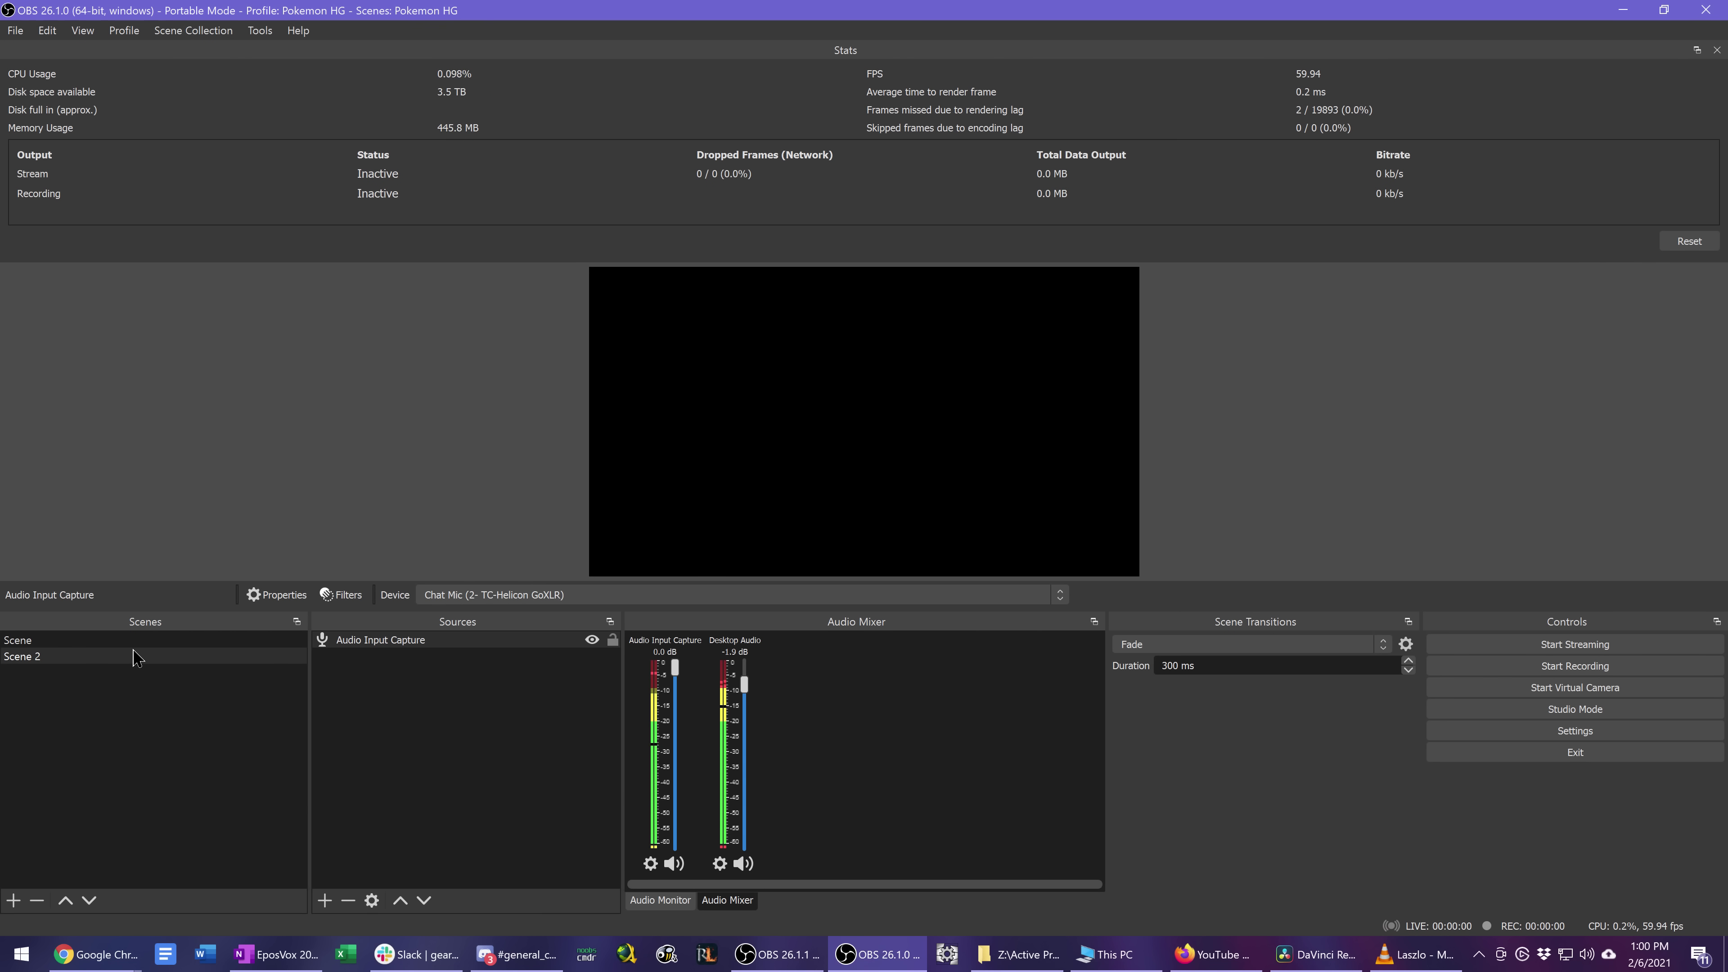
- Return to Scene and re-enable Only Active in the Audio Monitor
click(172, 642)
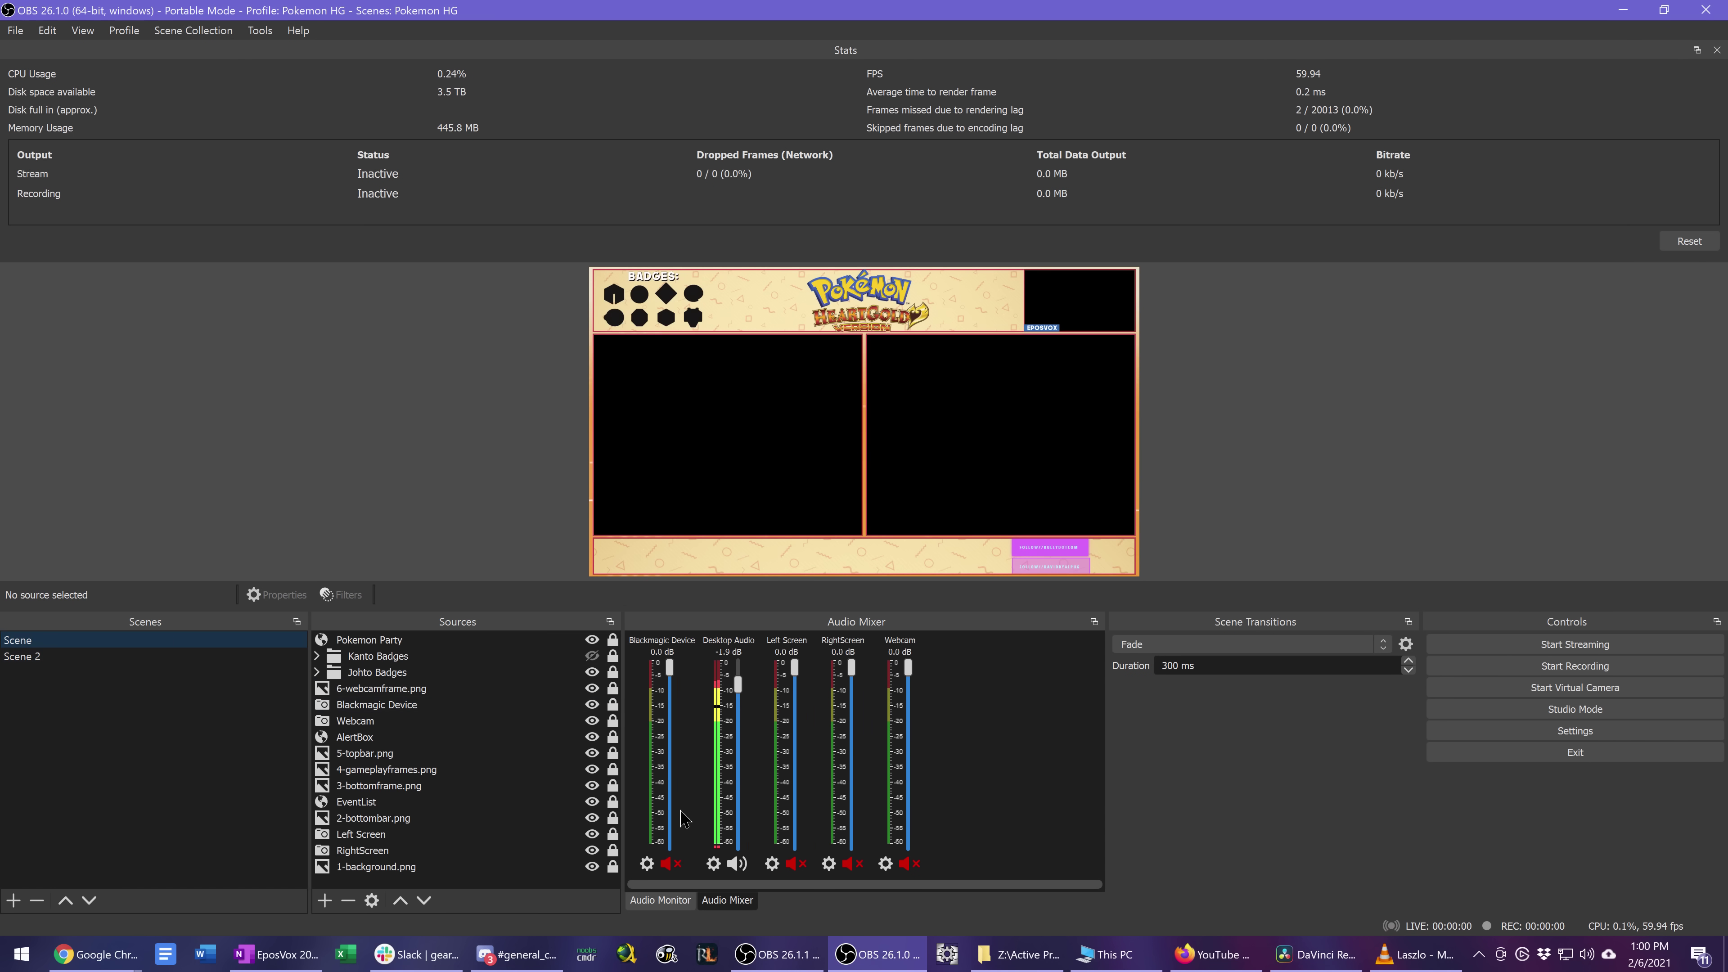
click(660, 900)
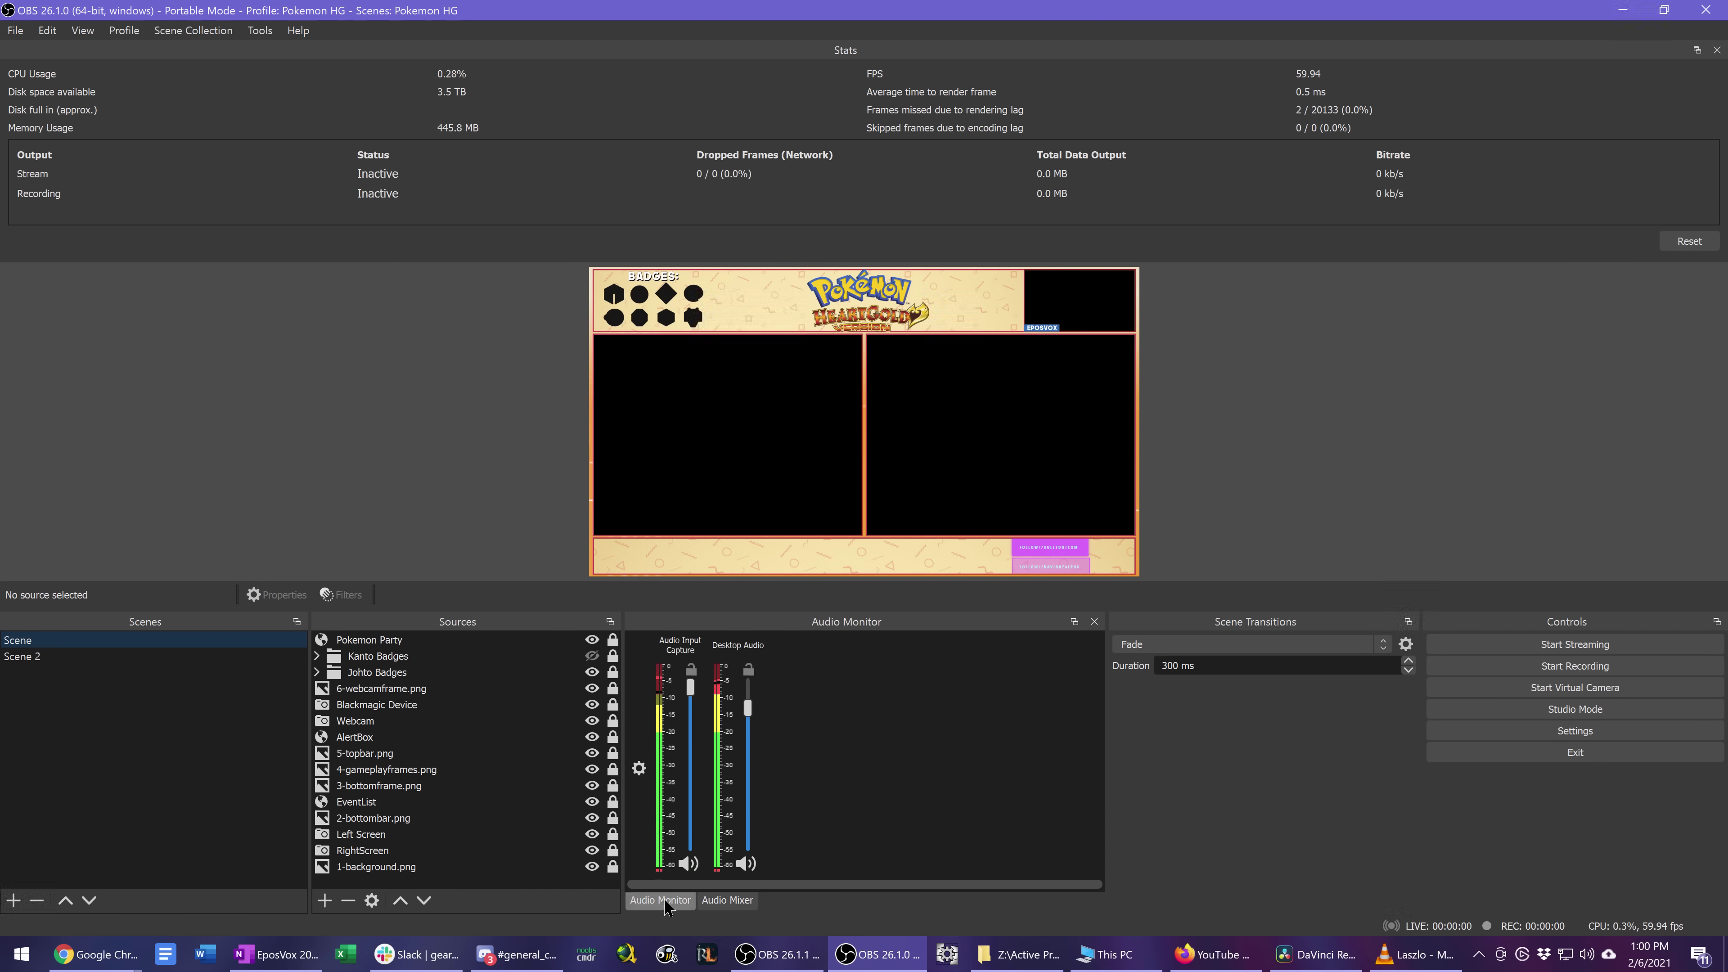
click(638, 767)
click(680, 818)
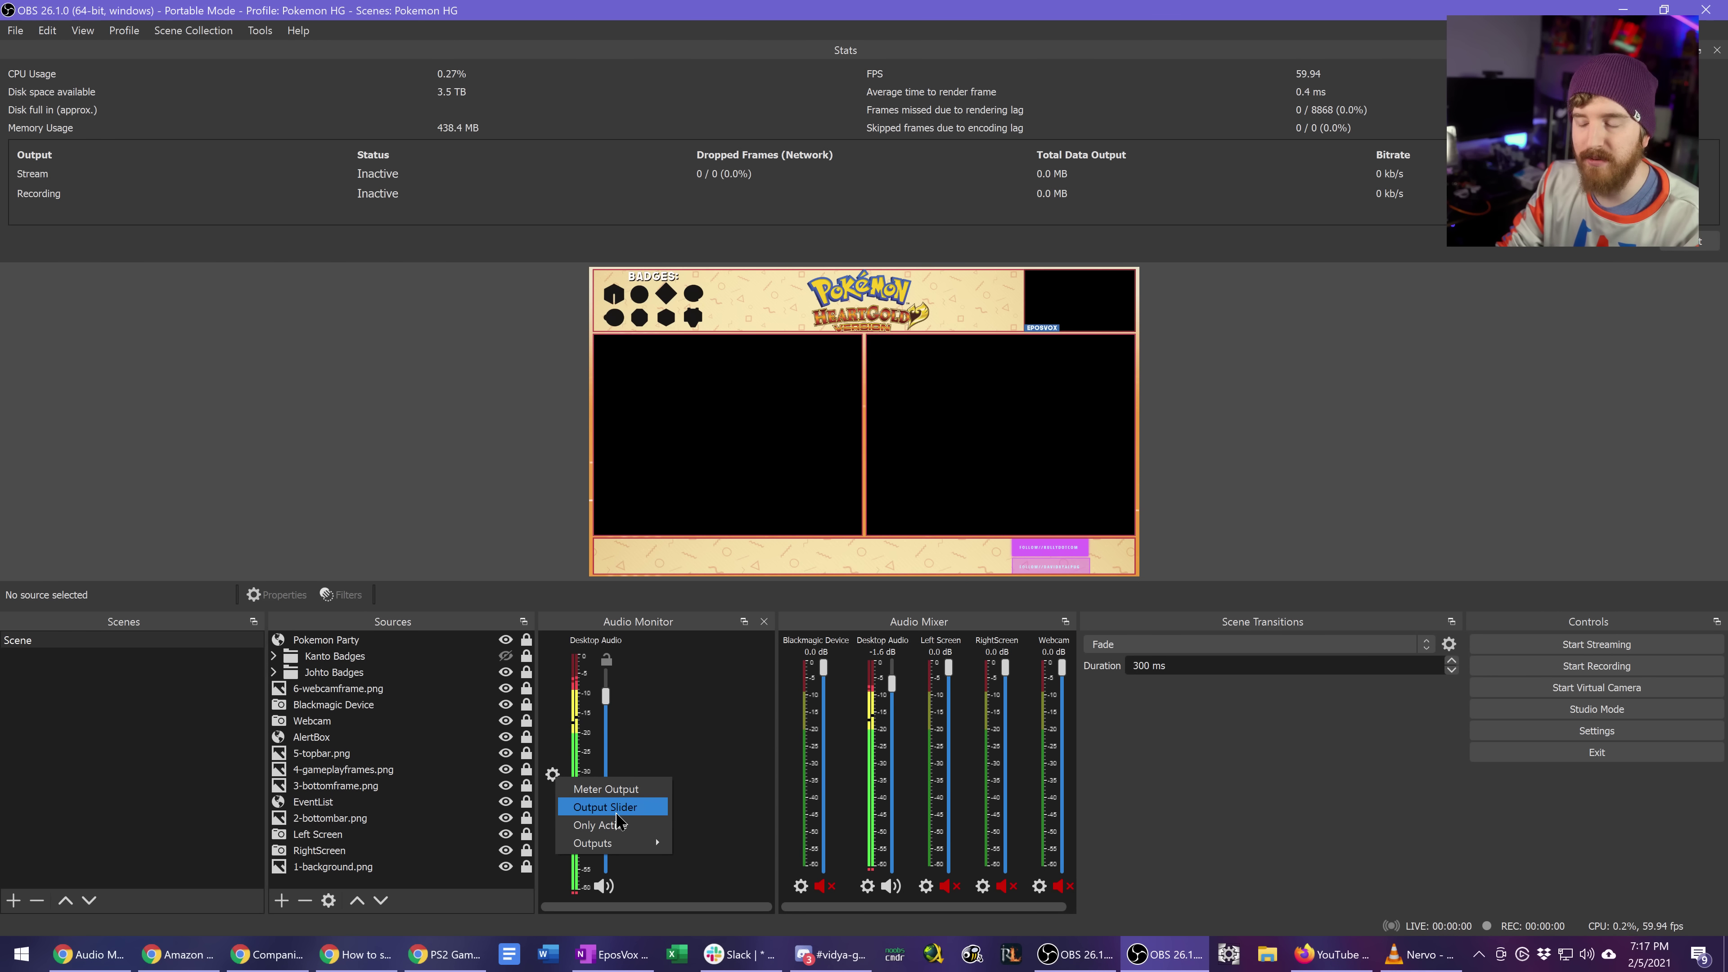
- Tab the Audio Monitor beside the Audio Mixer, show meters for every source, and widen it
click(680, 701)
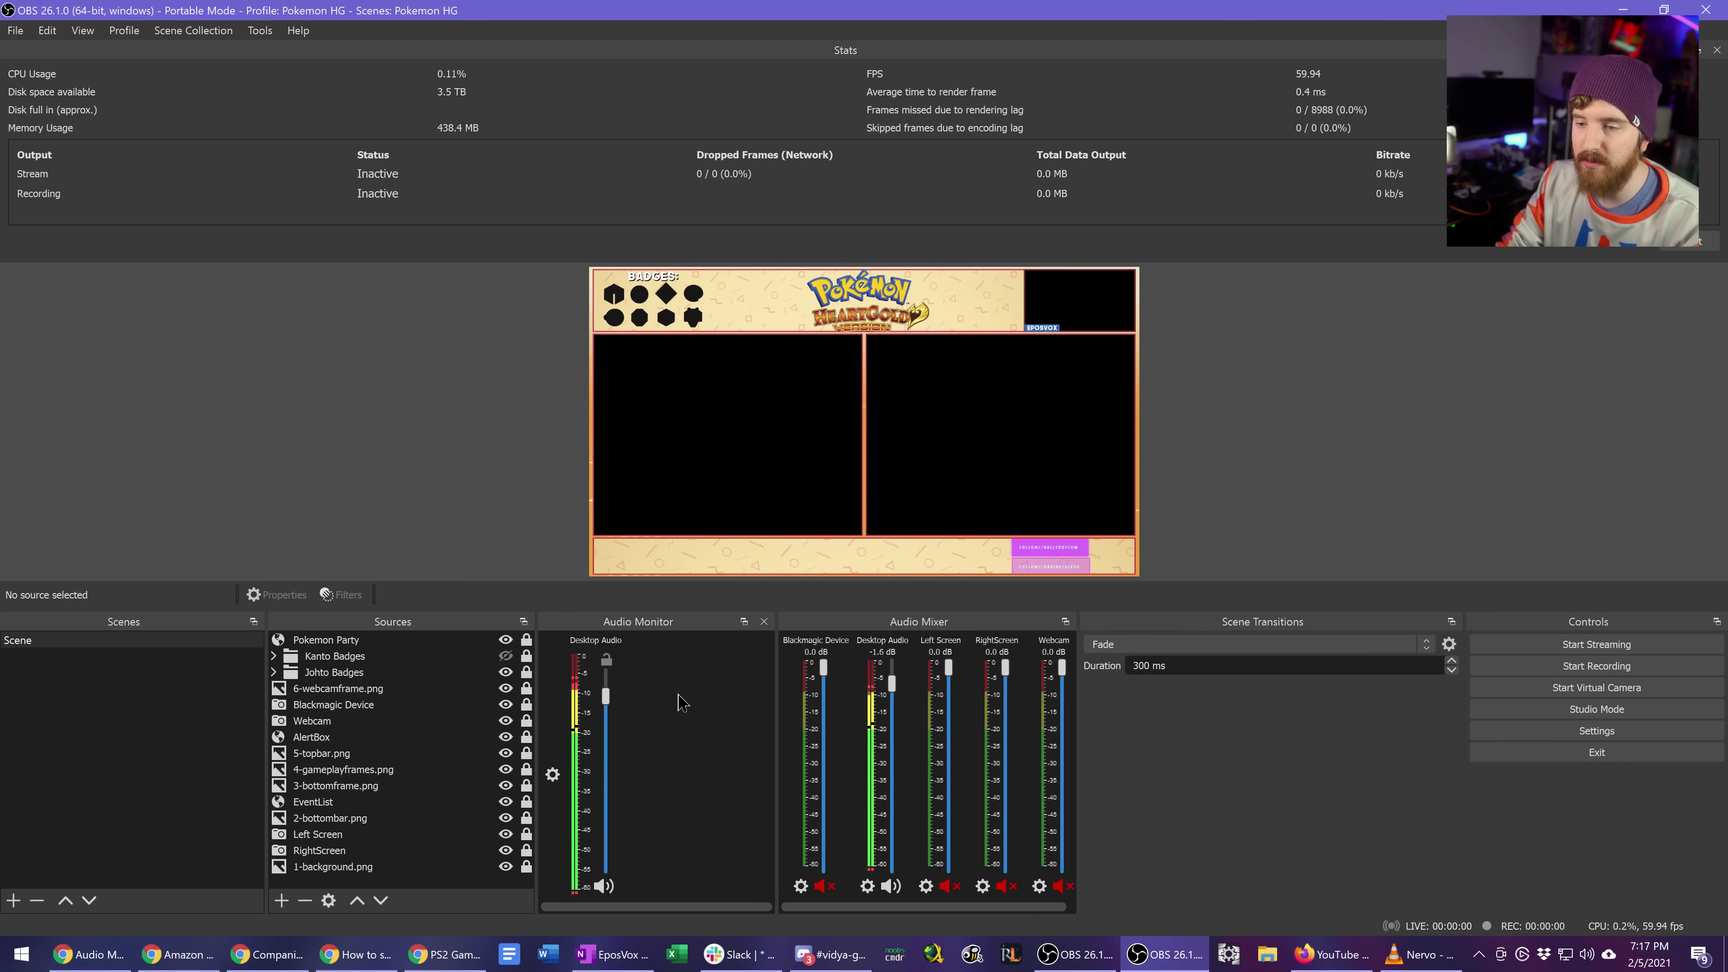
drag(667, 626, 781, 689)
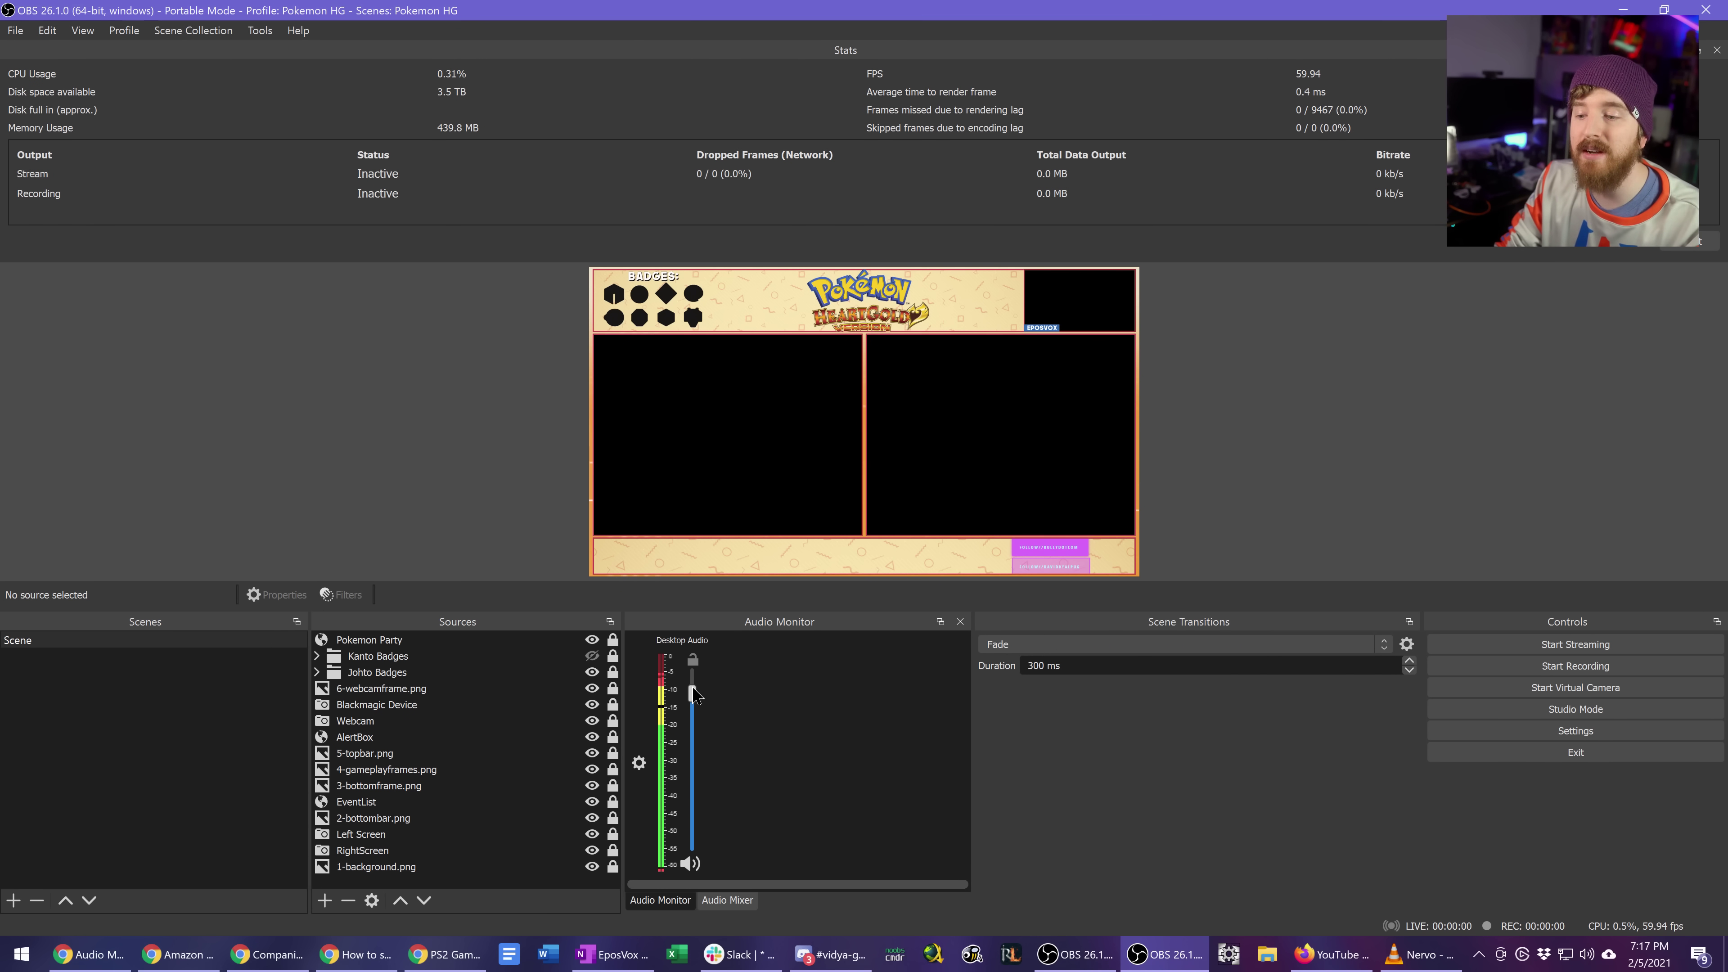
click(694, 660)
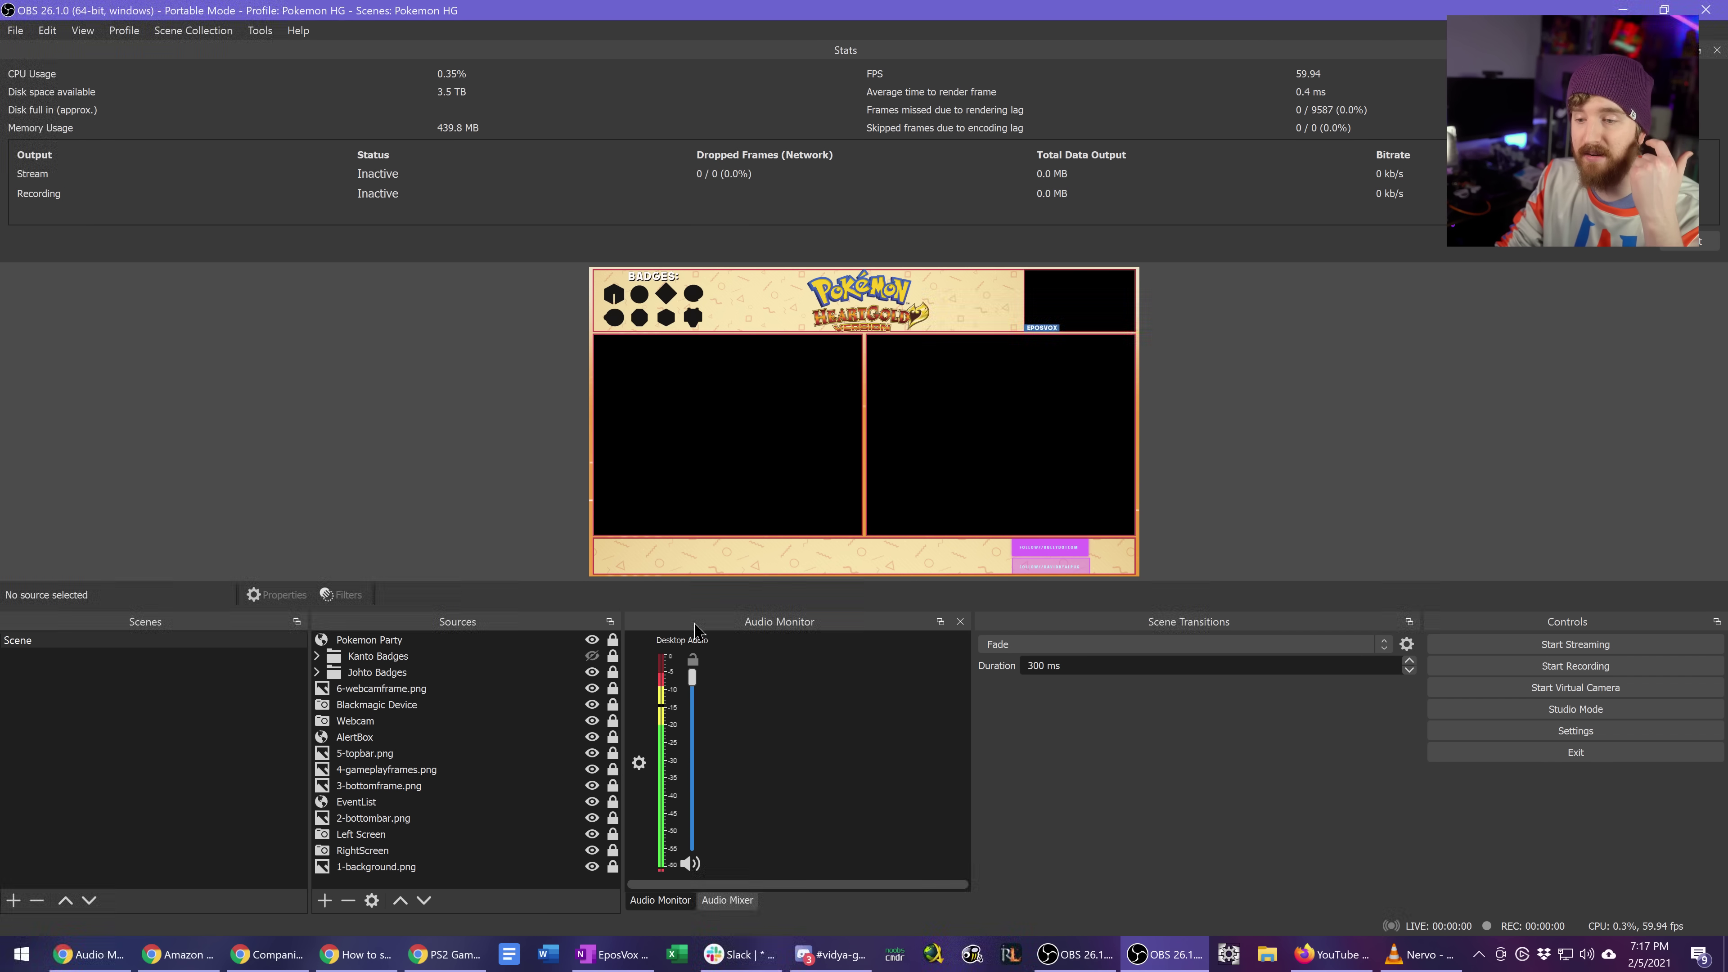
click(639, 763)
click(681, 806)
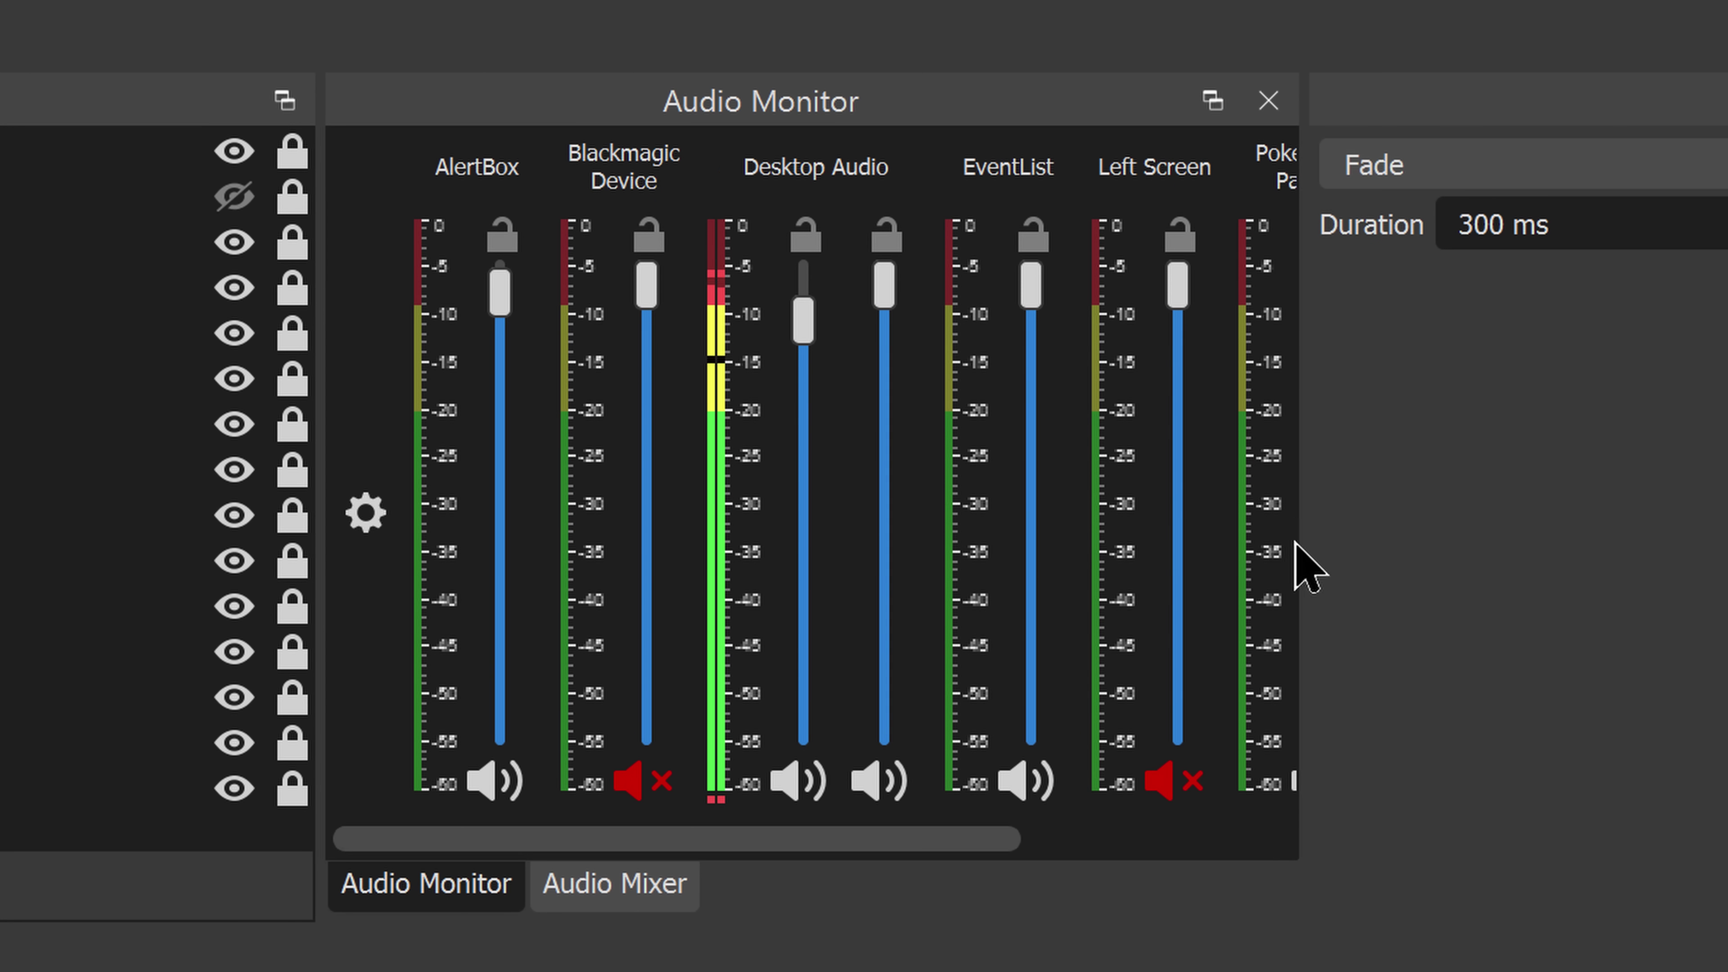
drag(1212, 626, 1424, 603)
drag(1559, 534, 1682, 536)
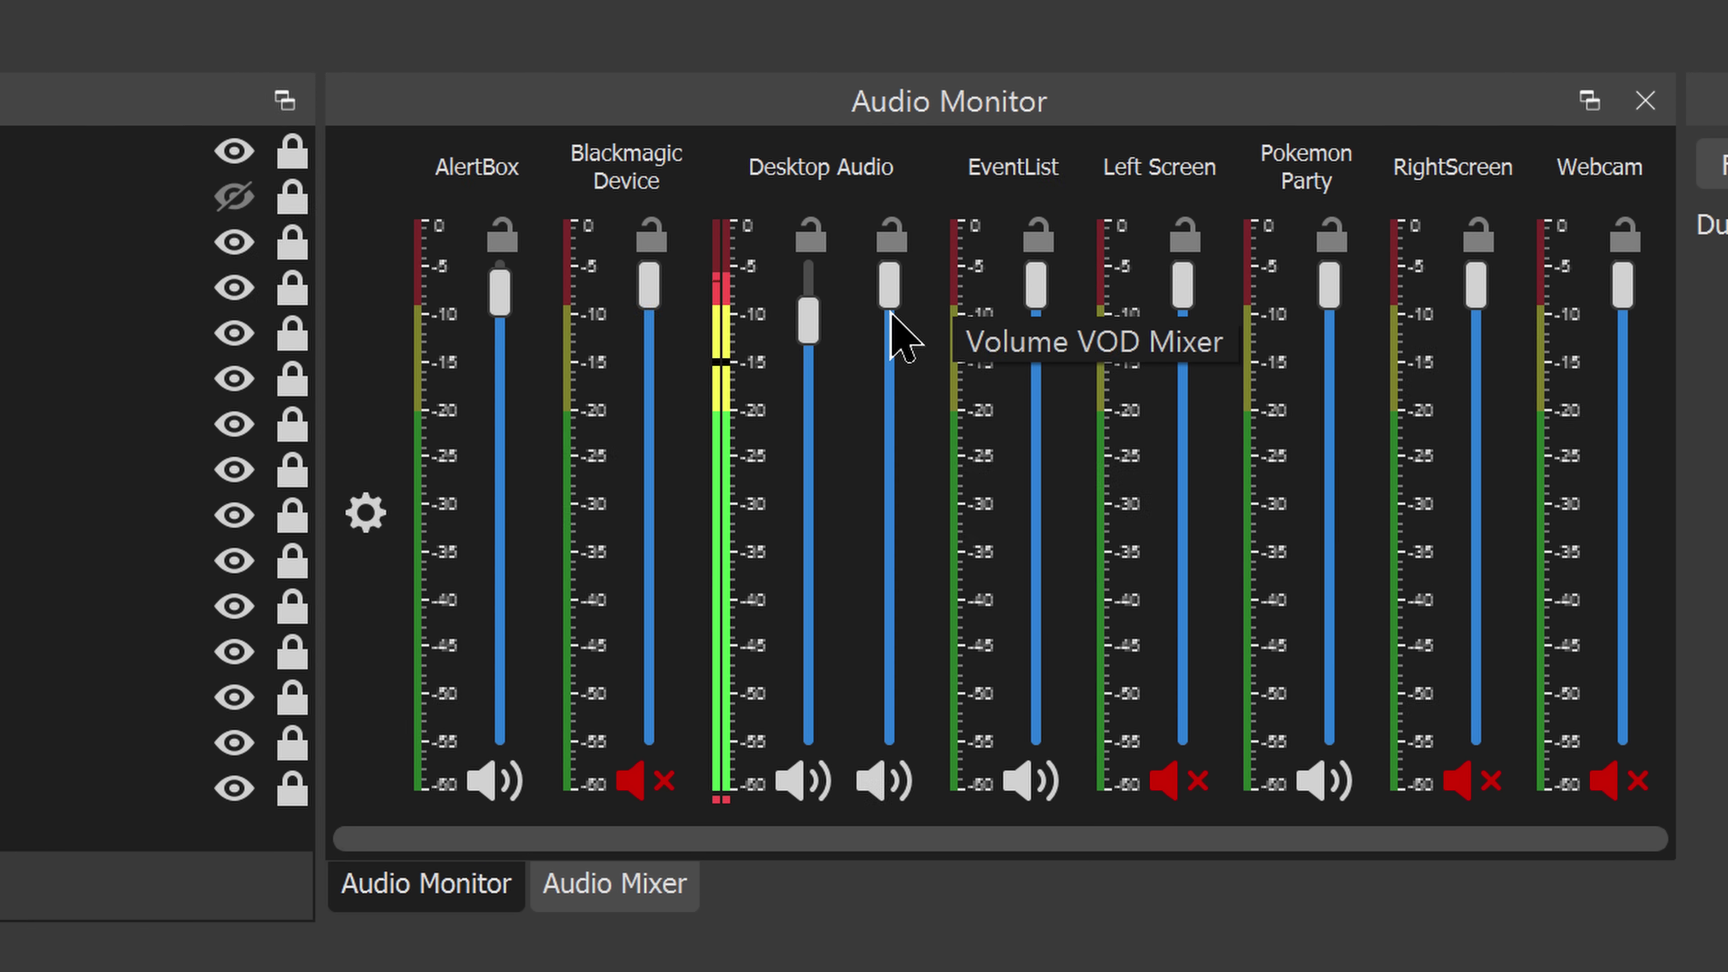
- Set Desktop Audio's VOD volume to about -9 dB, output to about -12 dB, and lock the output
drag(898, 309, 926, 347)
drag(820, 337, 797, 716)
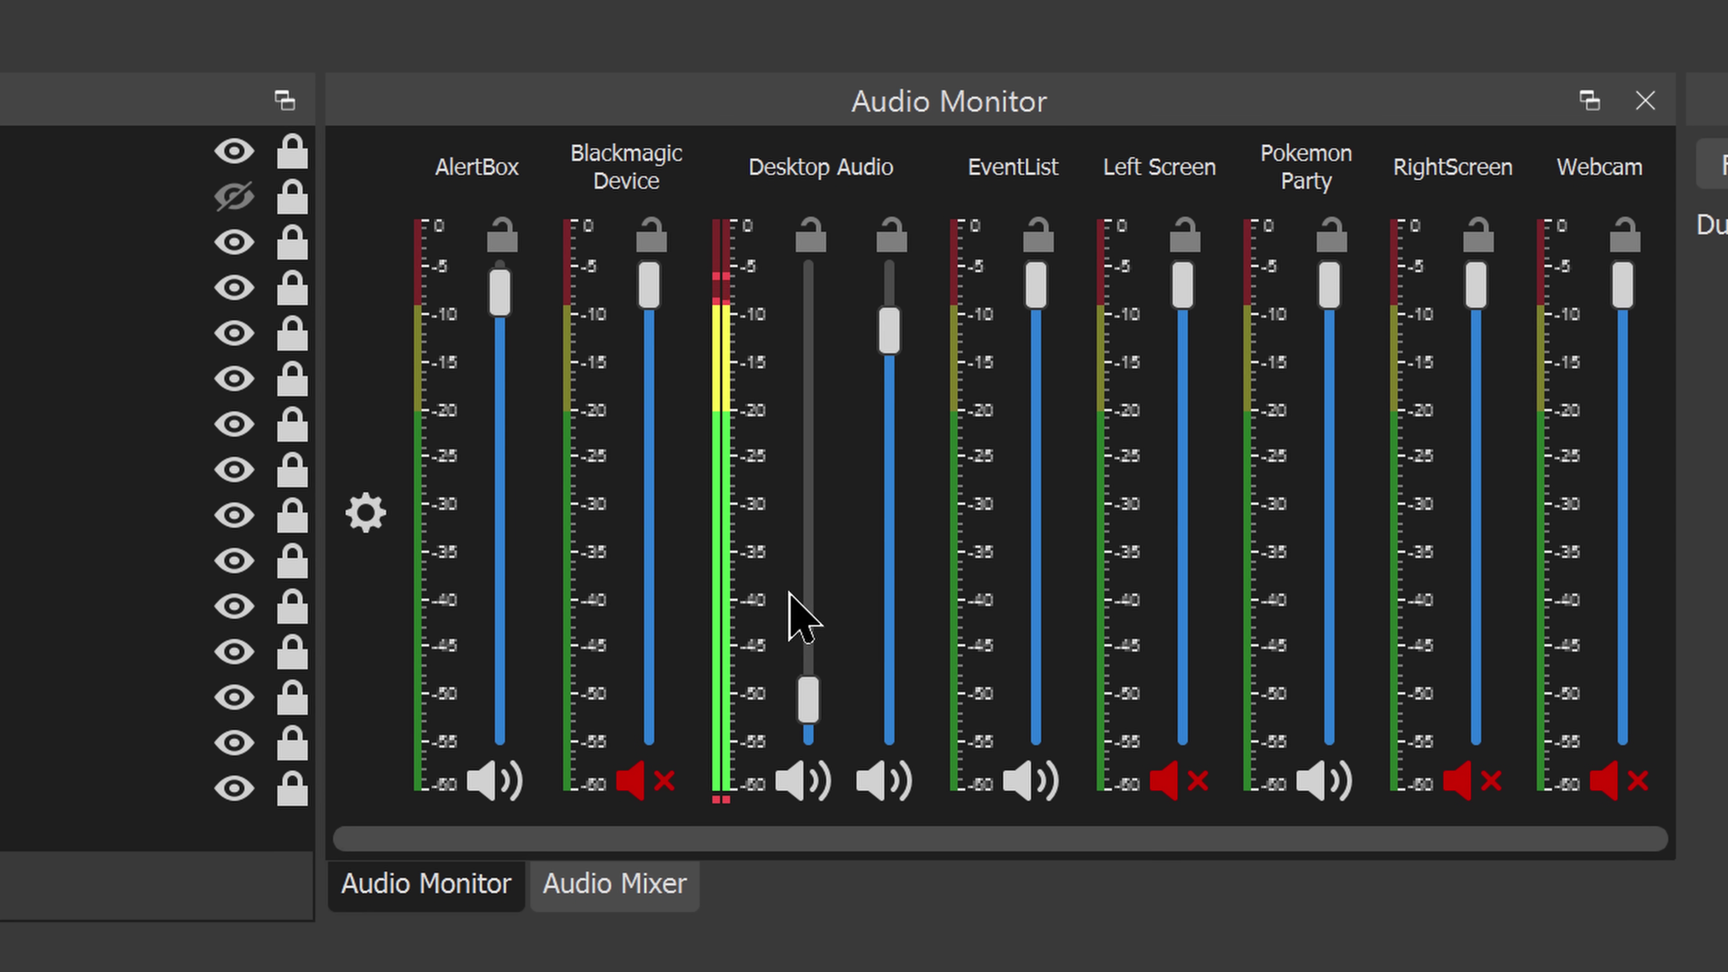
right_click(722, 584)
click(911, 407)
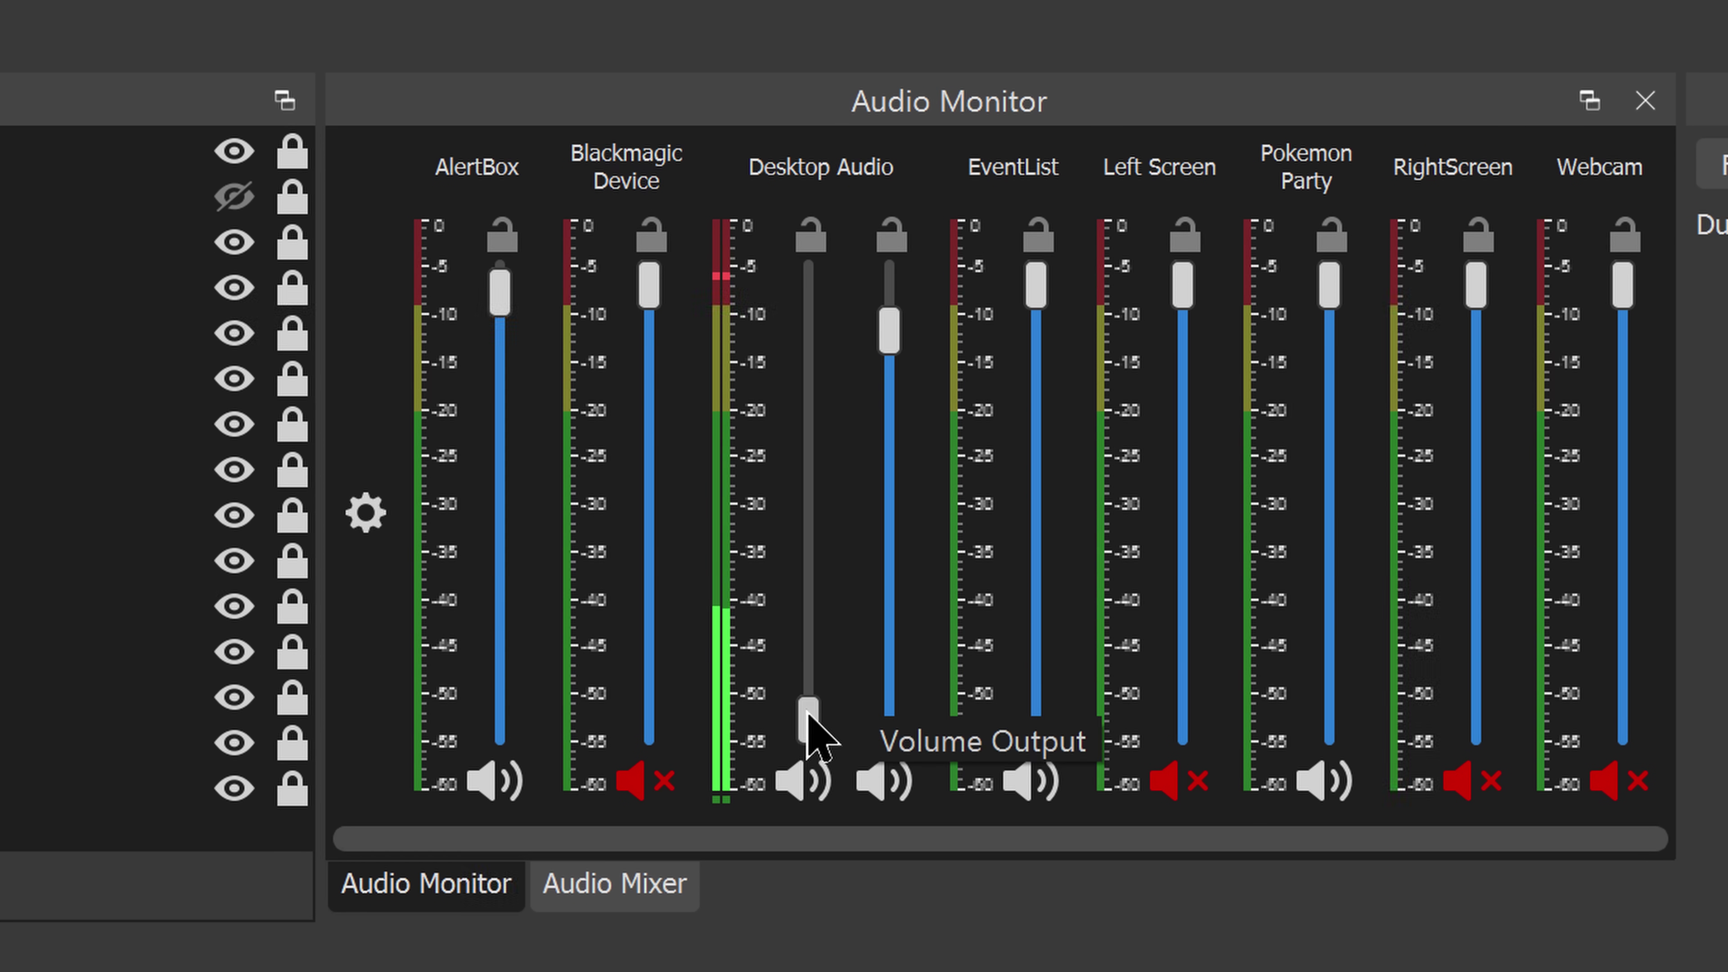
drag(810, 718, 796, 356)
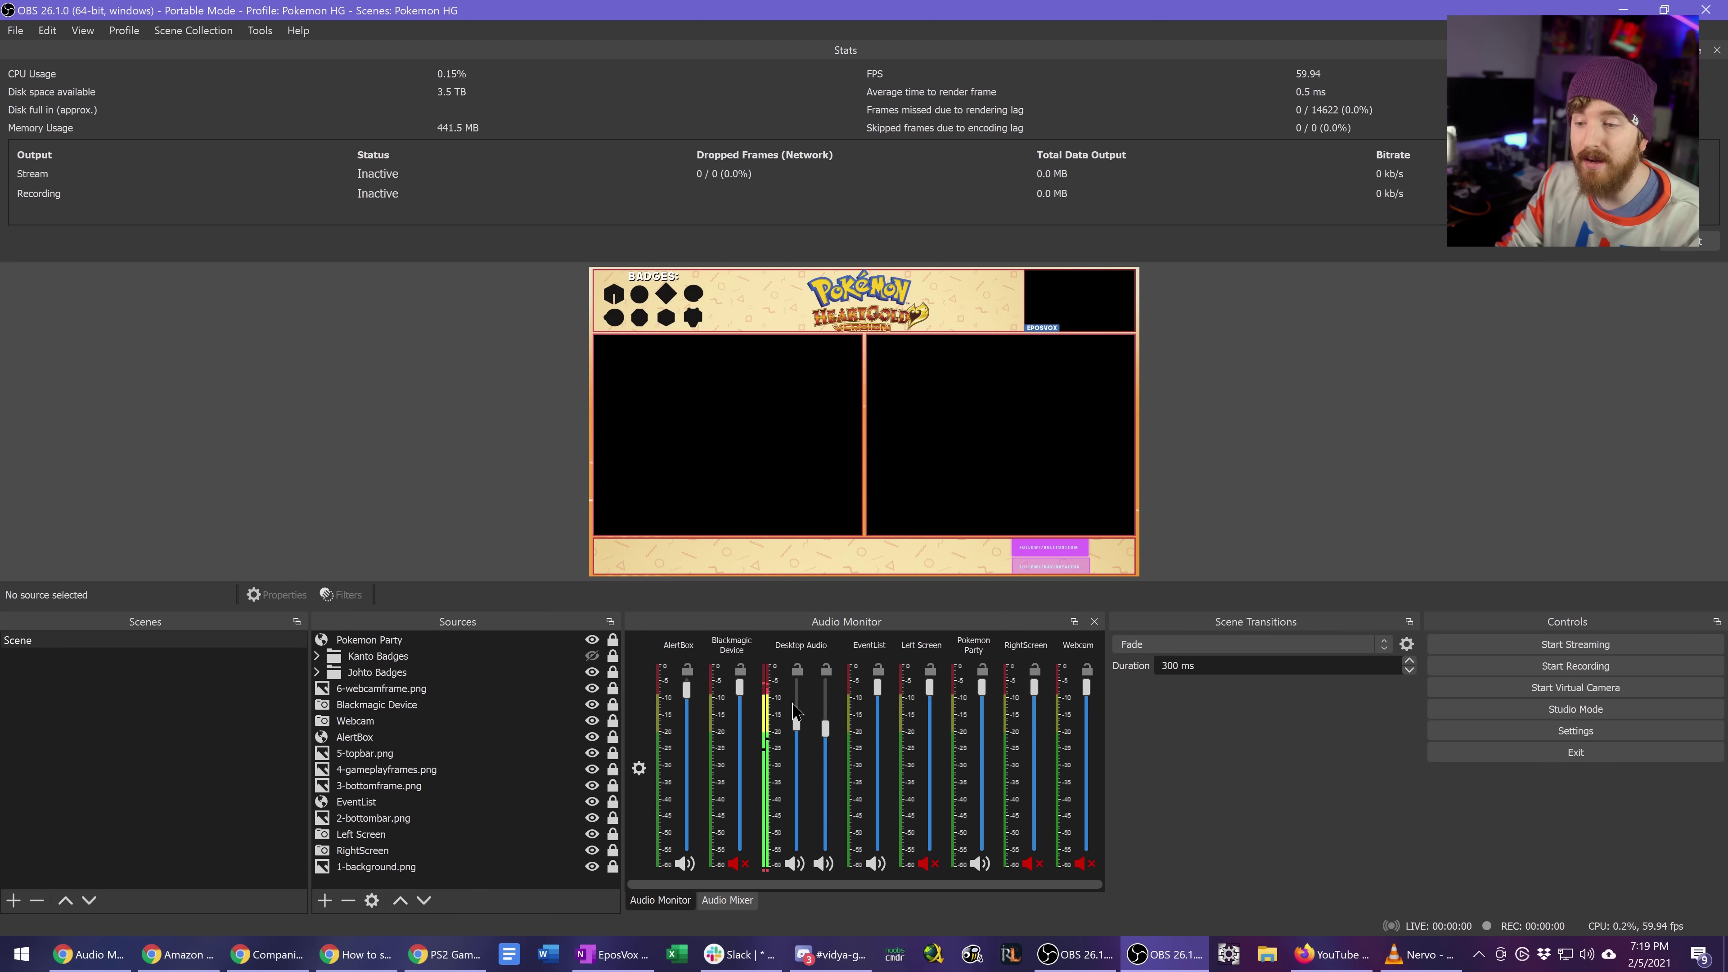
mouse_move(797, 710)
mouse_down()
mouse_move(802, 736)
mouse_move(799, 710)
mouse_up()
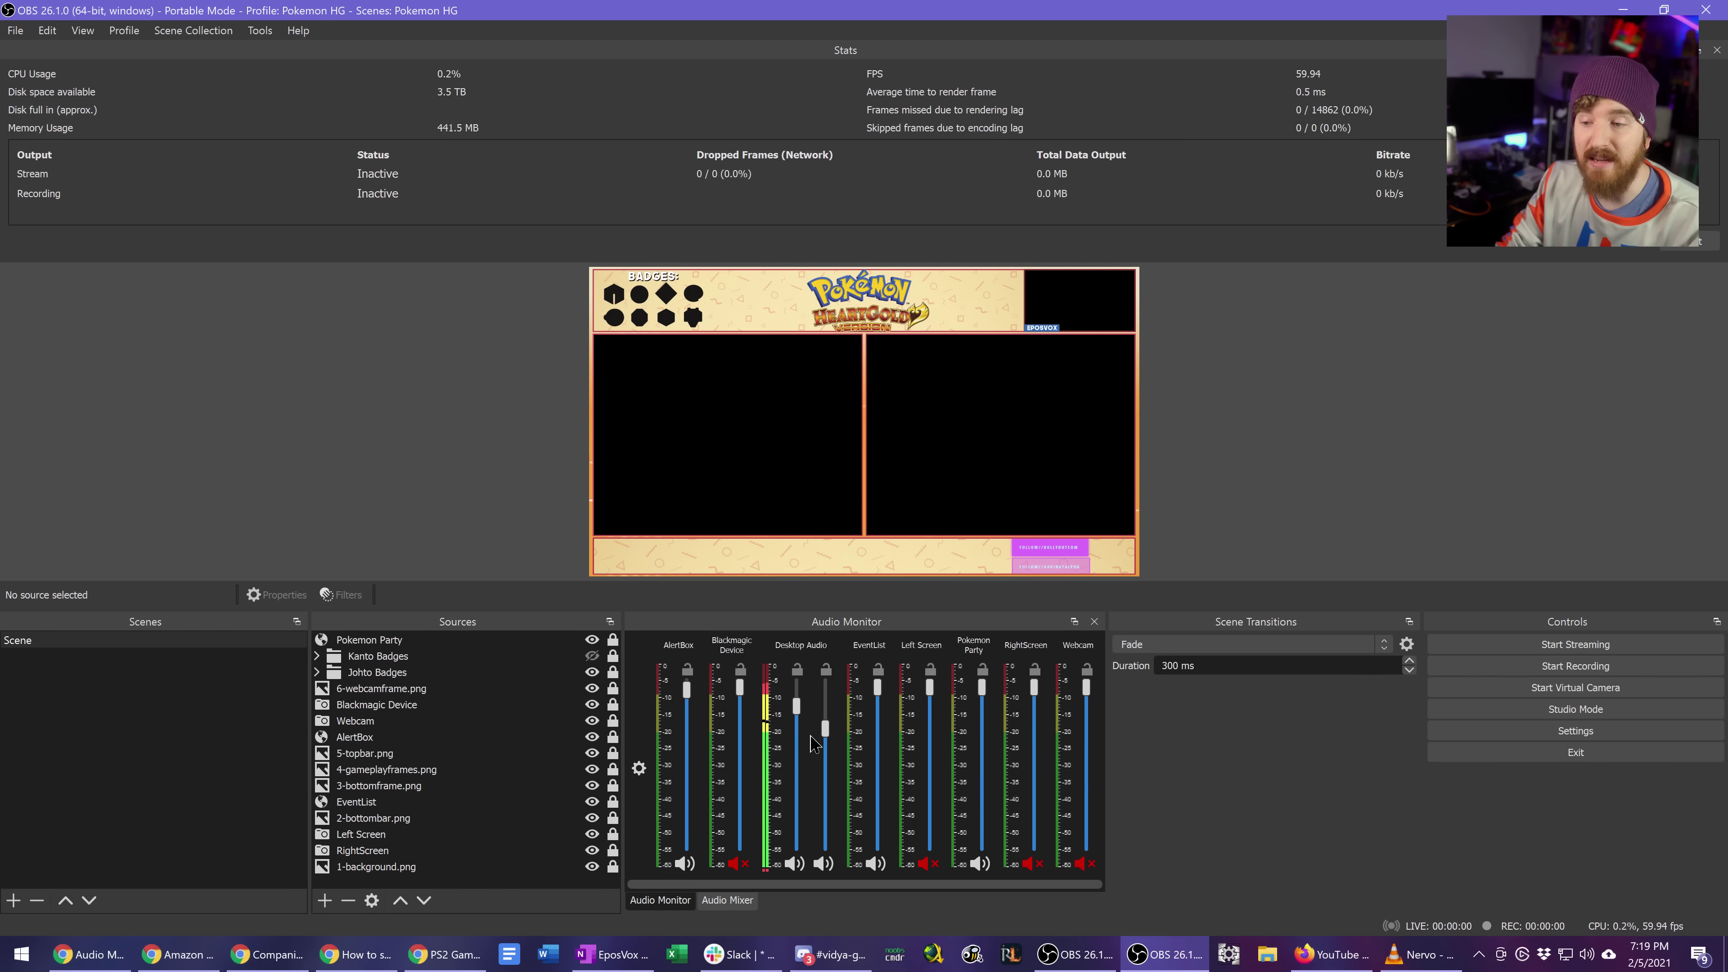
click(798, 671)
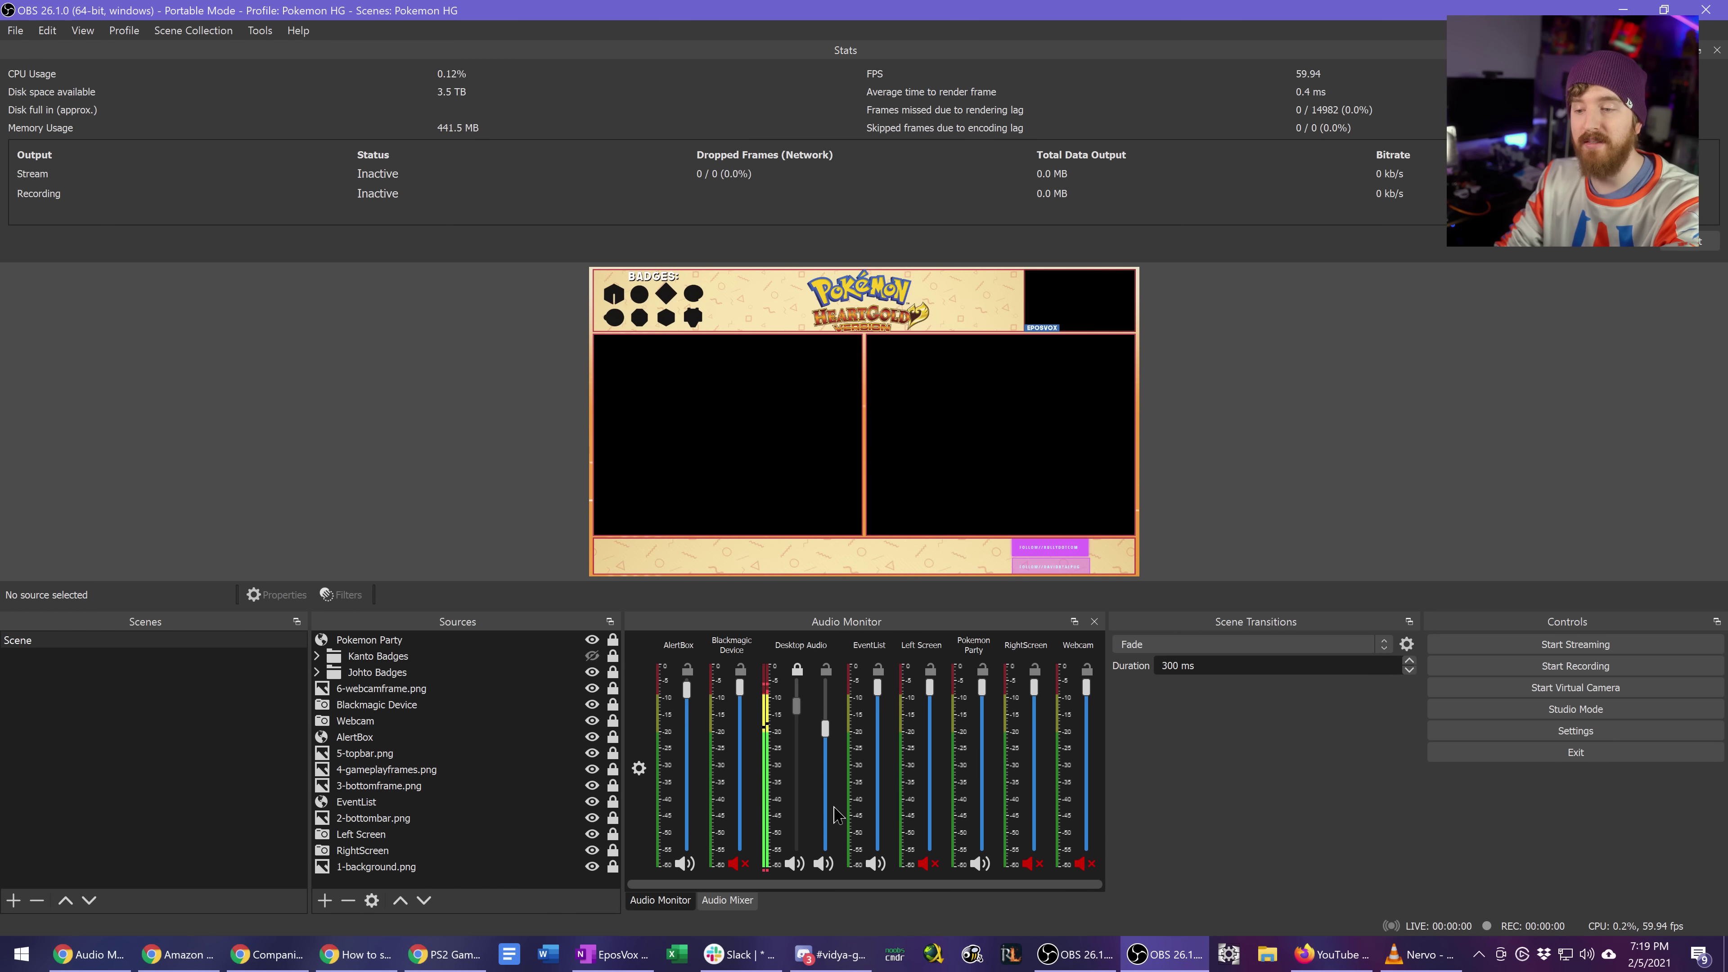
- Drag Desktop Audio's VOD slider to about -25 dB, keeping the output volume locked
drag(831, 781, 823, 718)
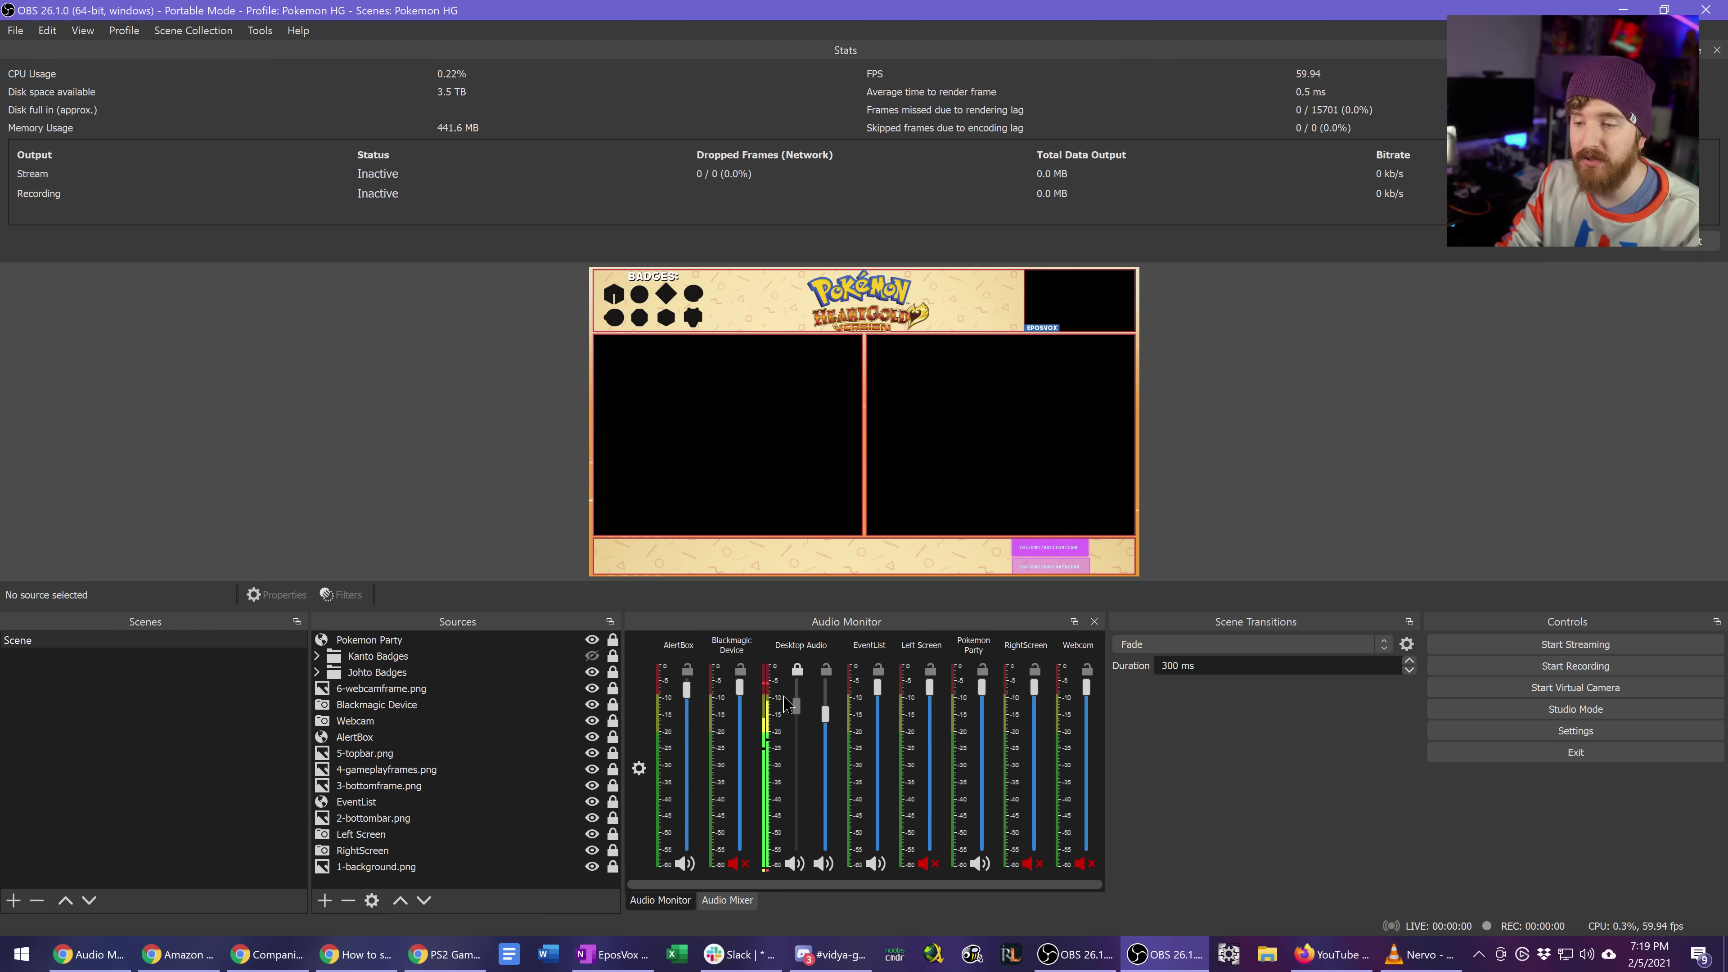
click(797, 671)
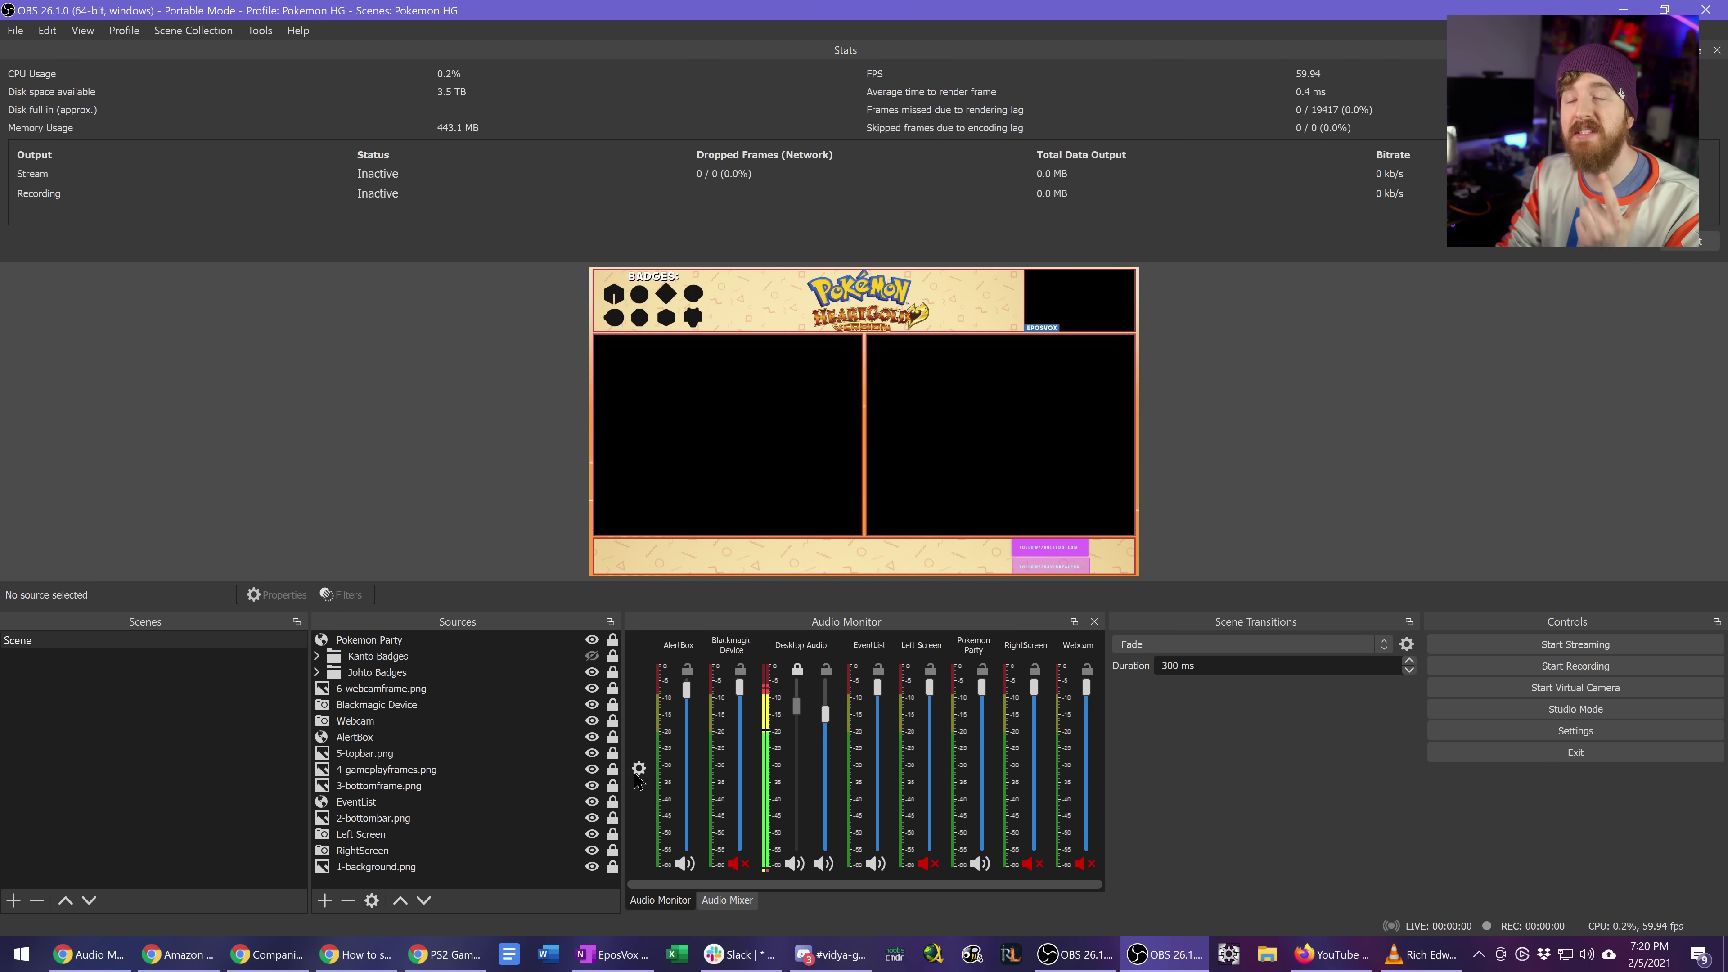
click(1561, 730)
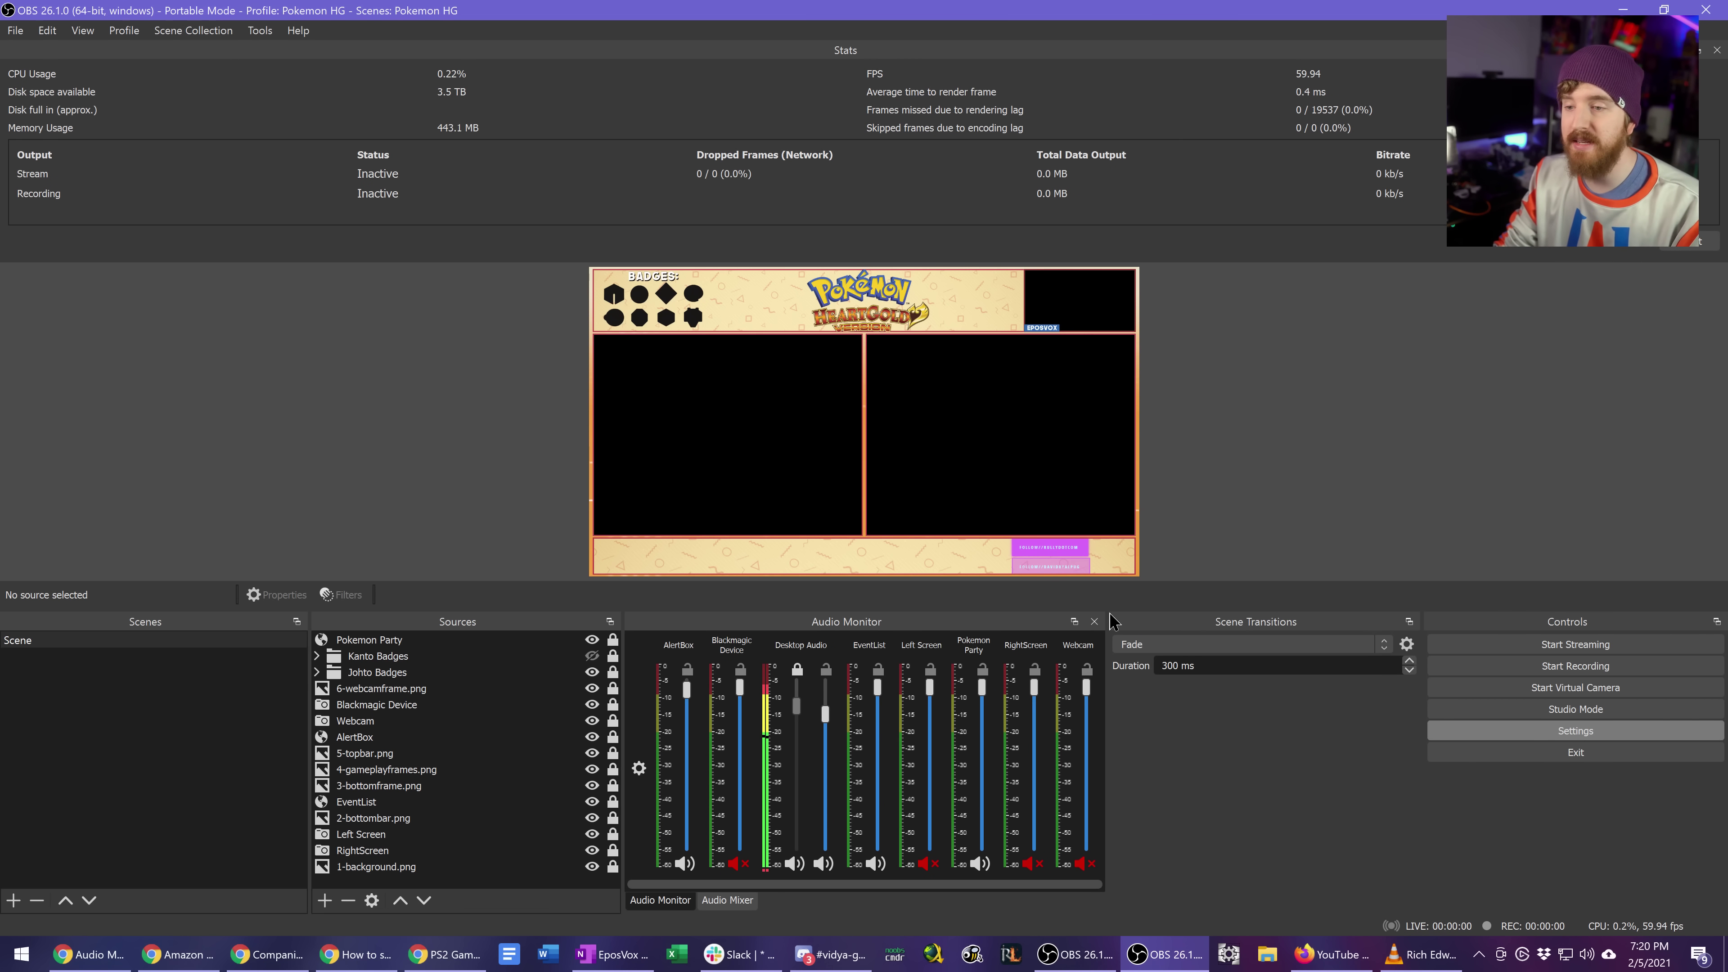
click(487, 272)
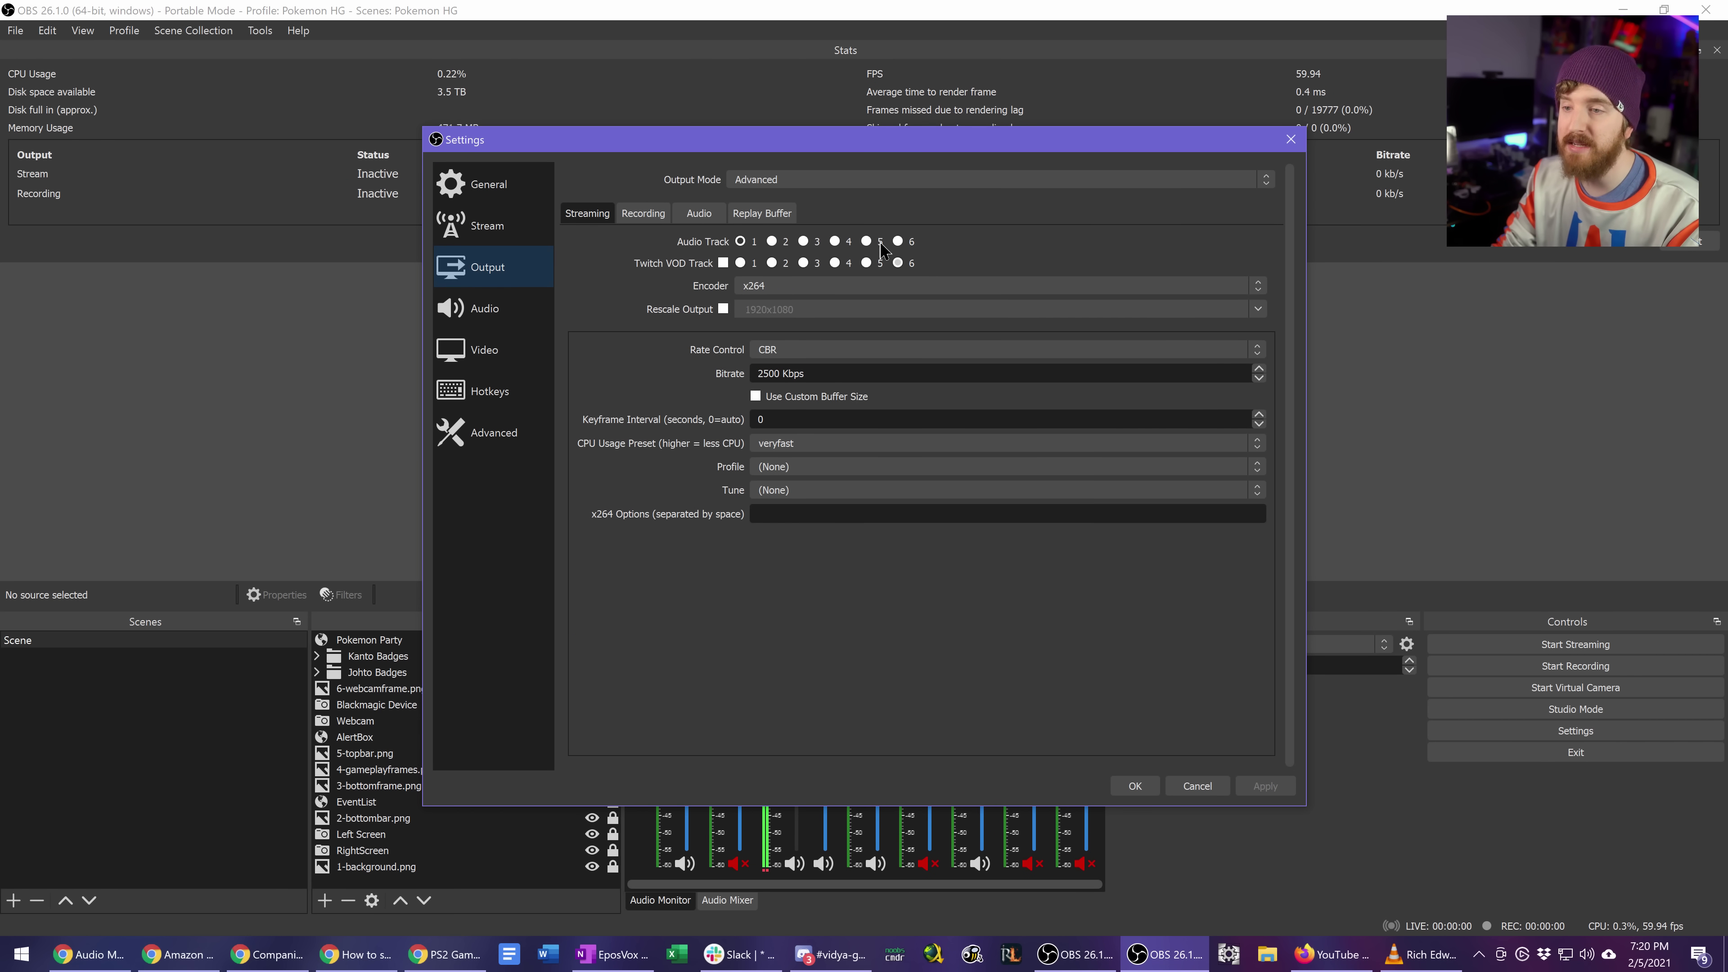
click(642, 213)
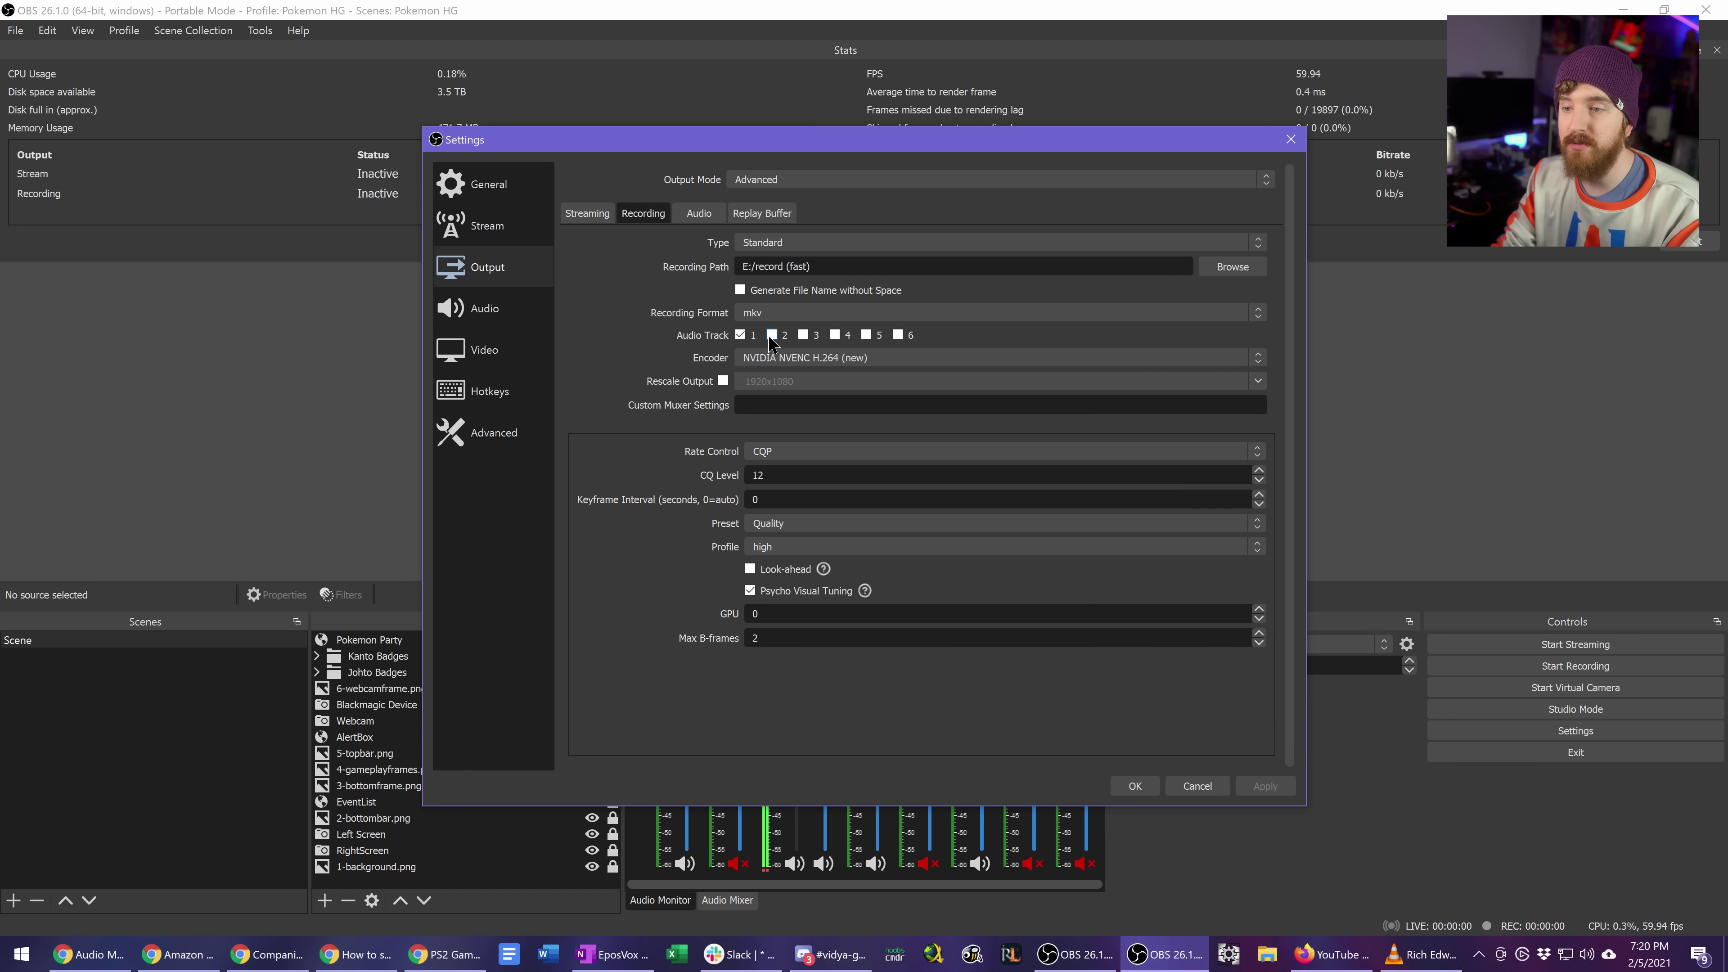
click(679, 216)
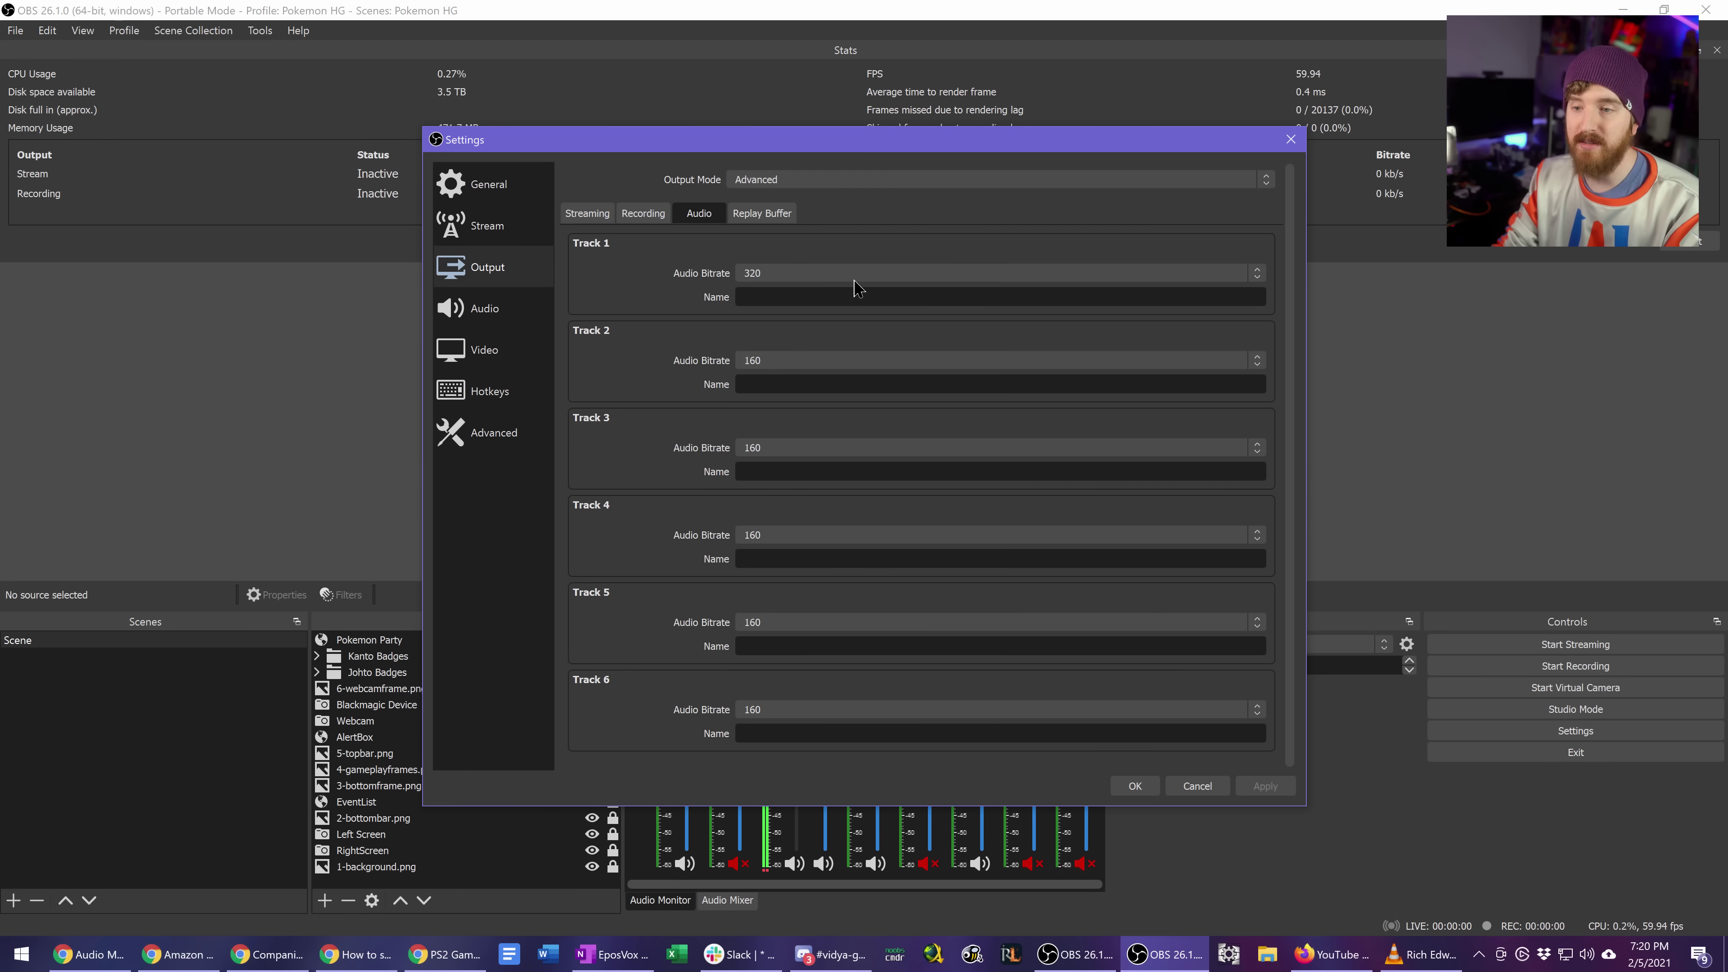
click(1116, 785)
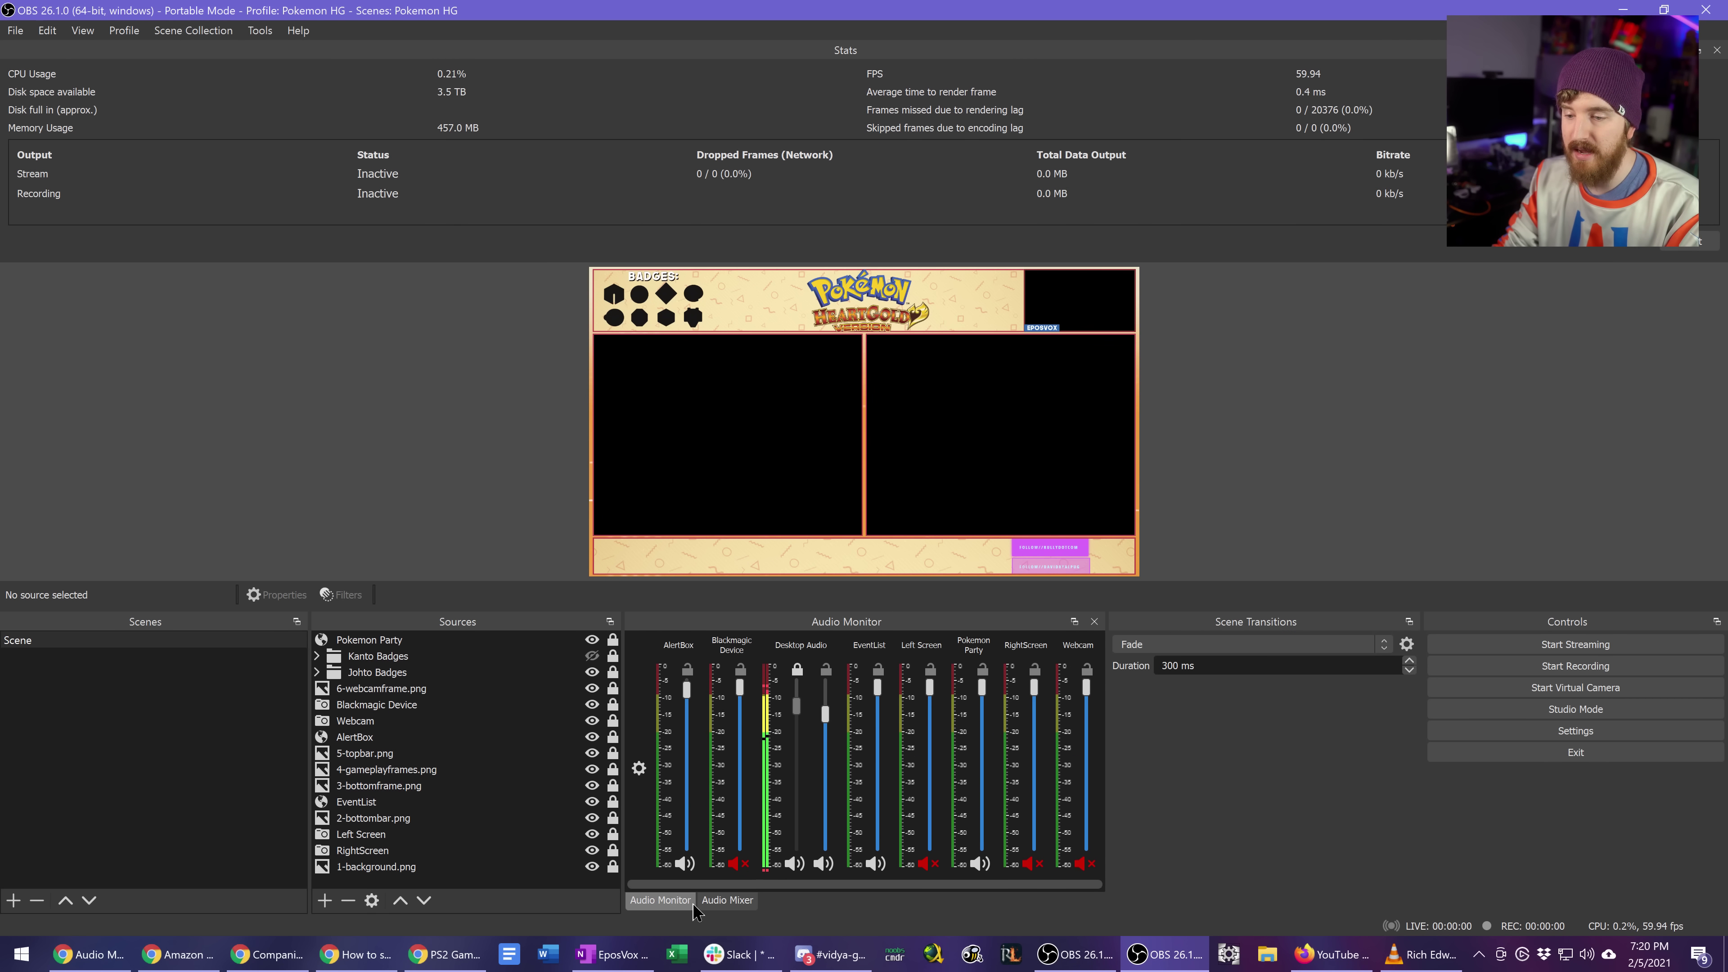
click(718, 901)
click(771, 866)
click(783, 854)
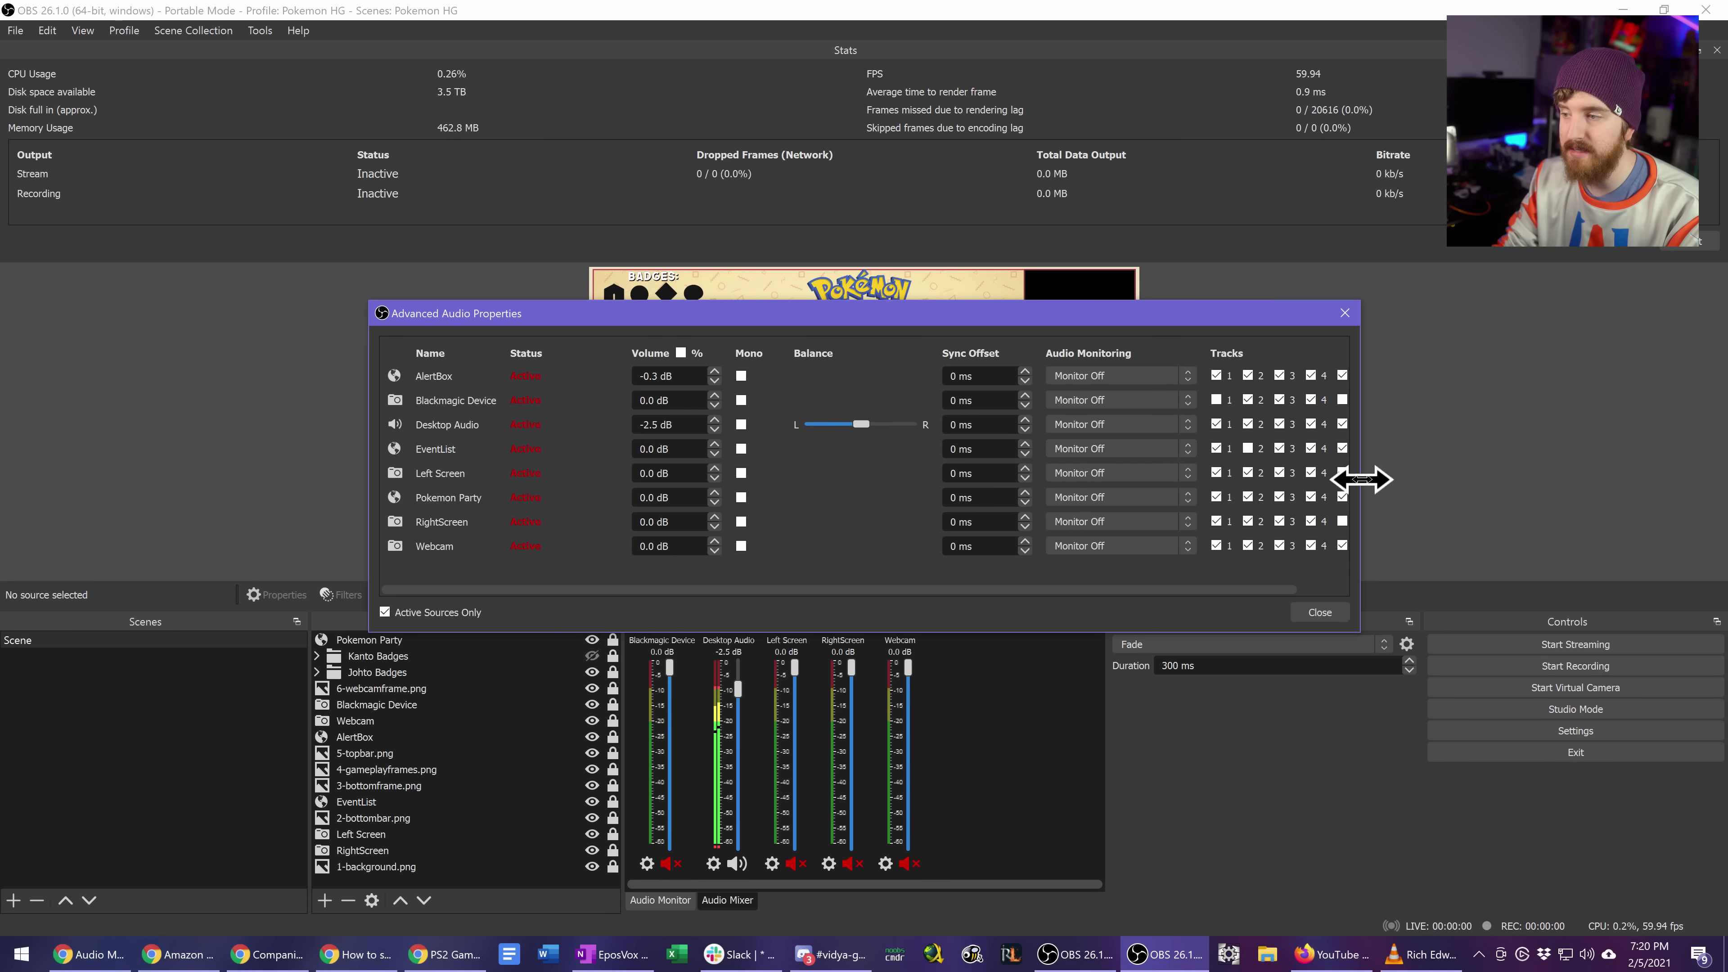
drag(1370, 478, 1512, 478)
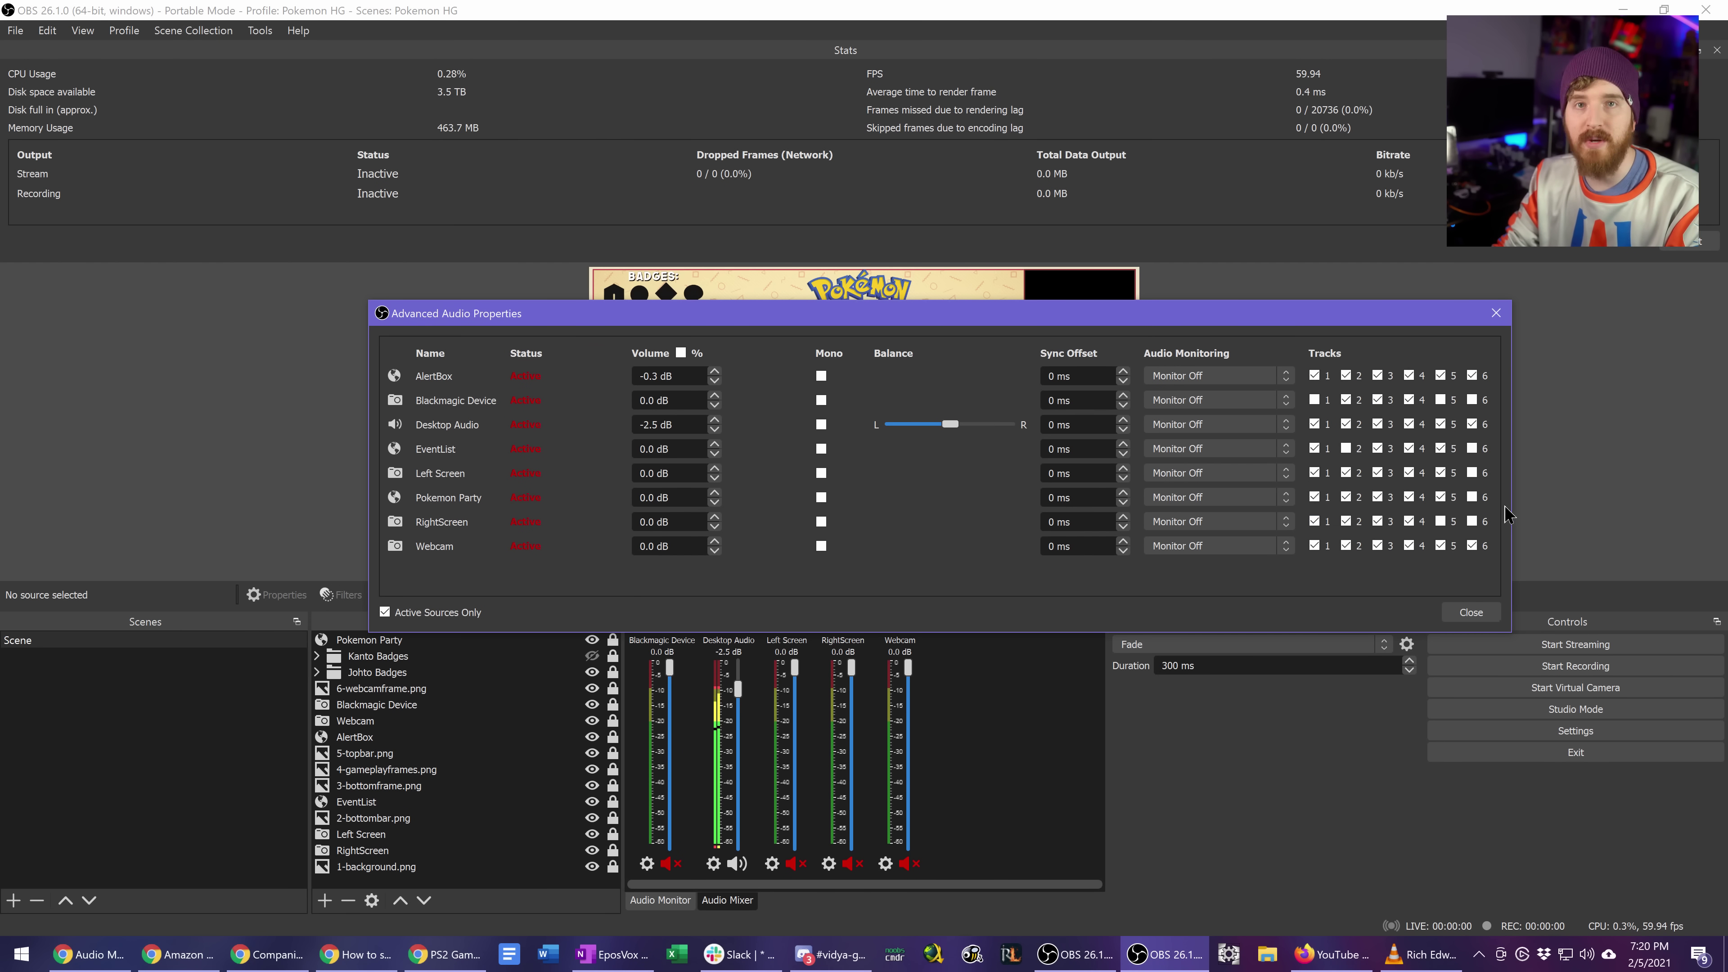
click(1471, 612)
click(660, 900)
right_click(638, 767)
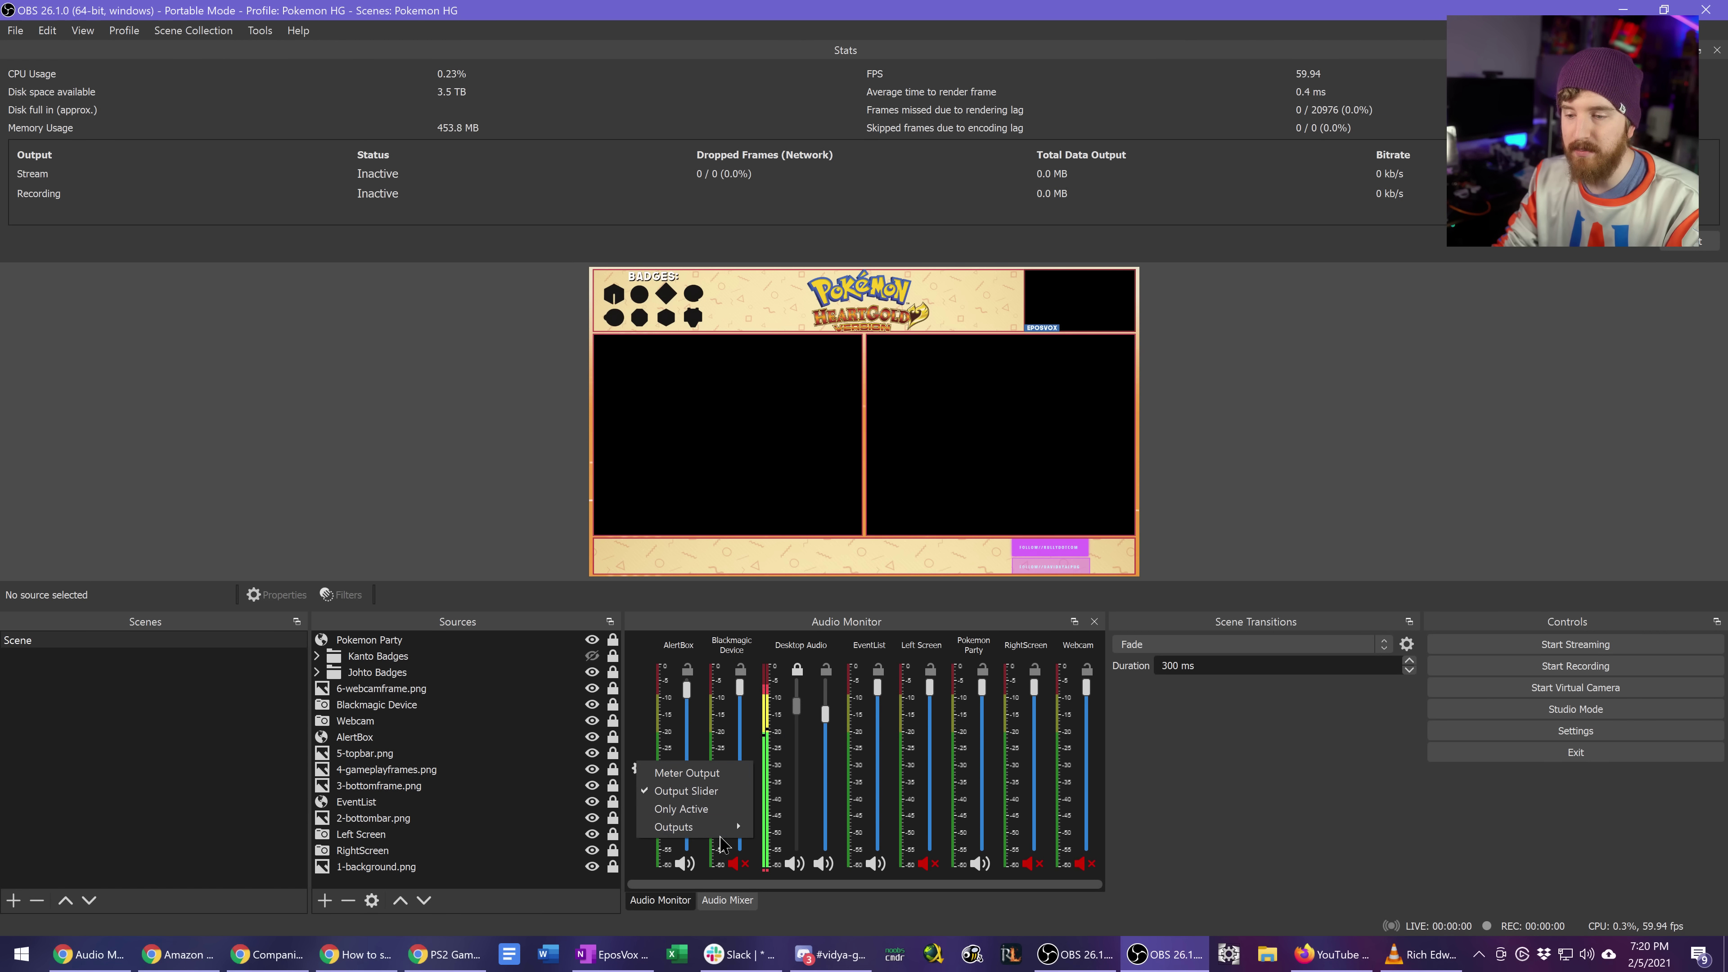
- Show Track 1 and Track 2 output meters in the Audio Monitor
mouse_move(721, 831)
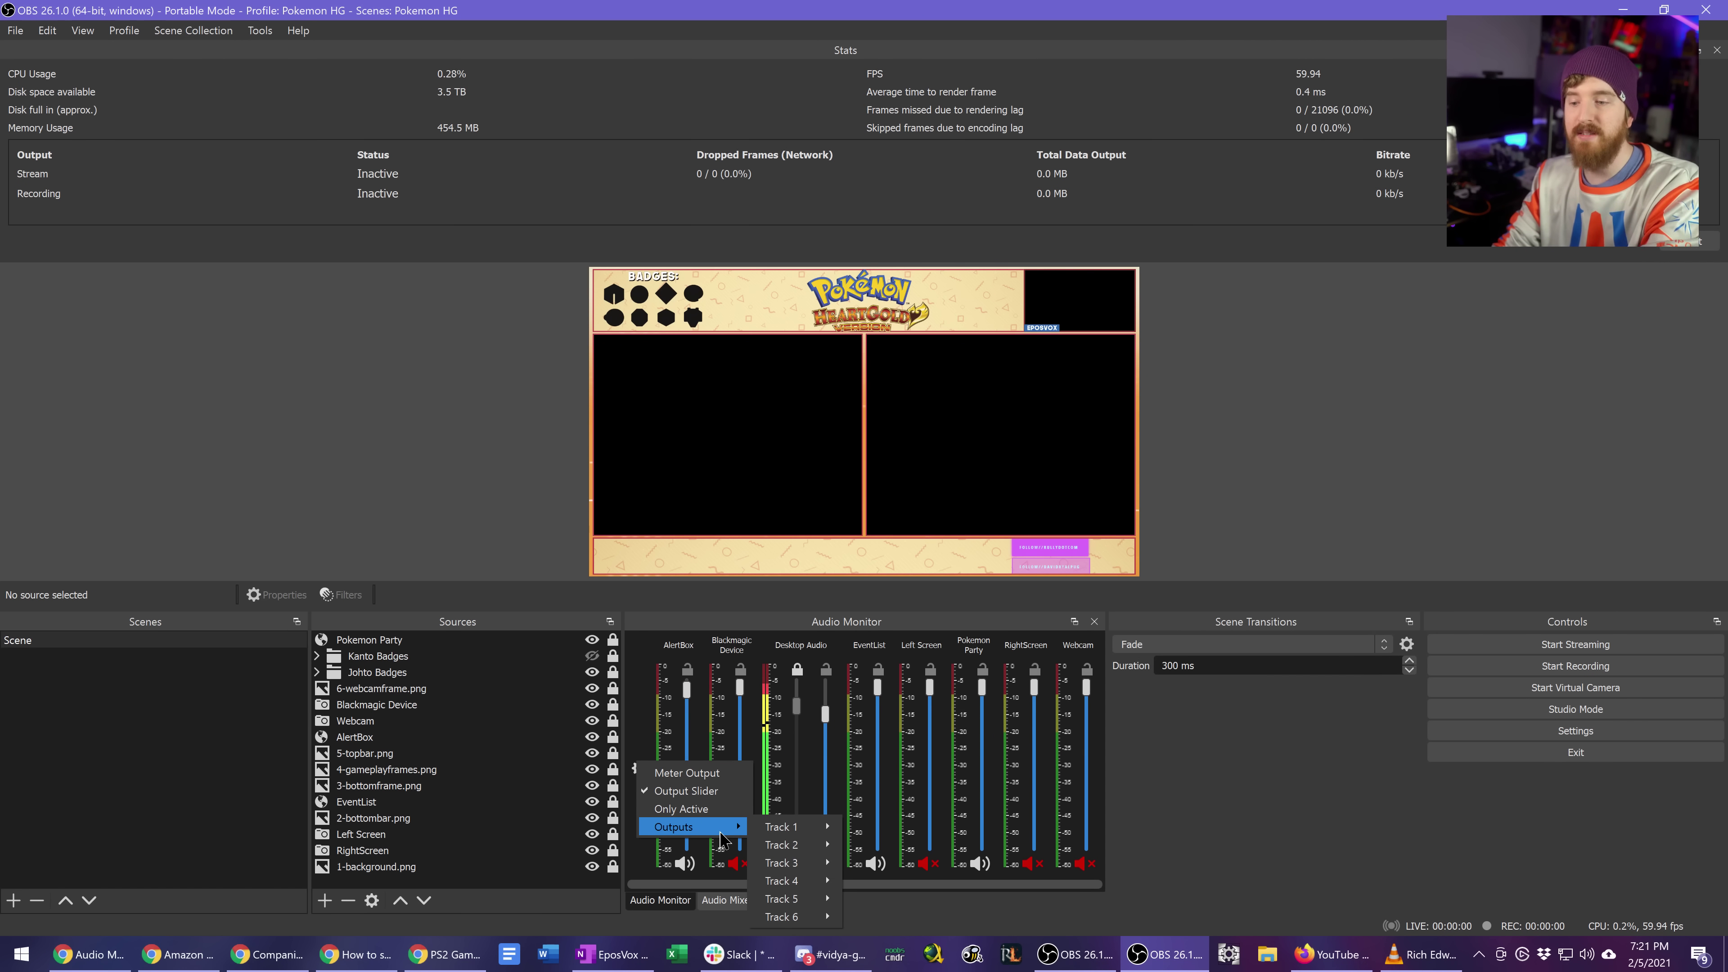
mouse_move(787, 832)
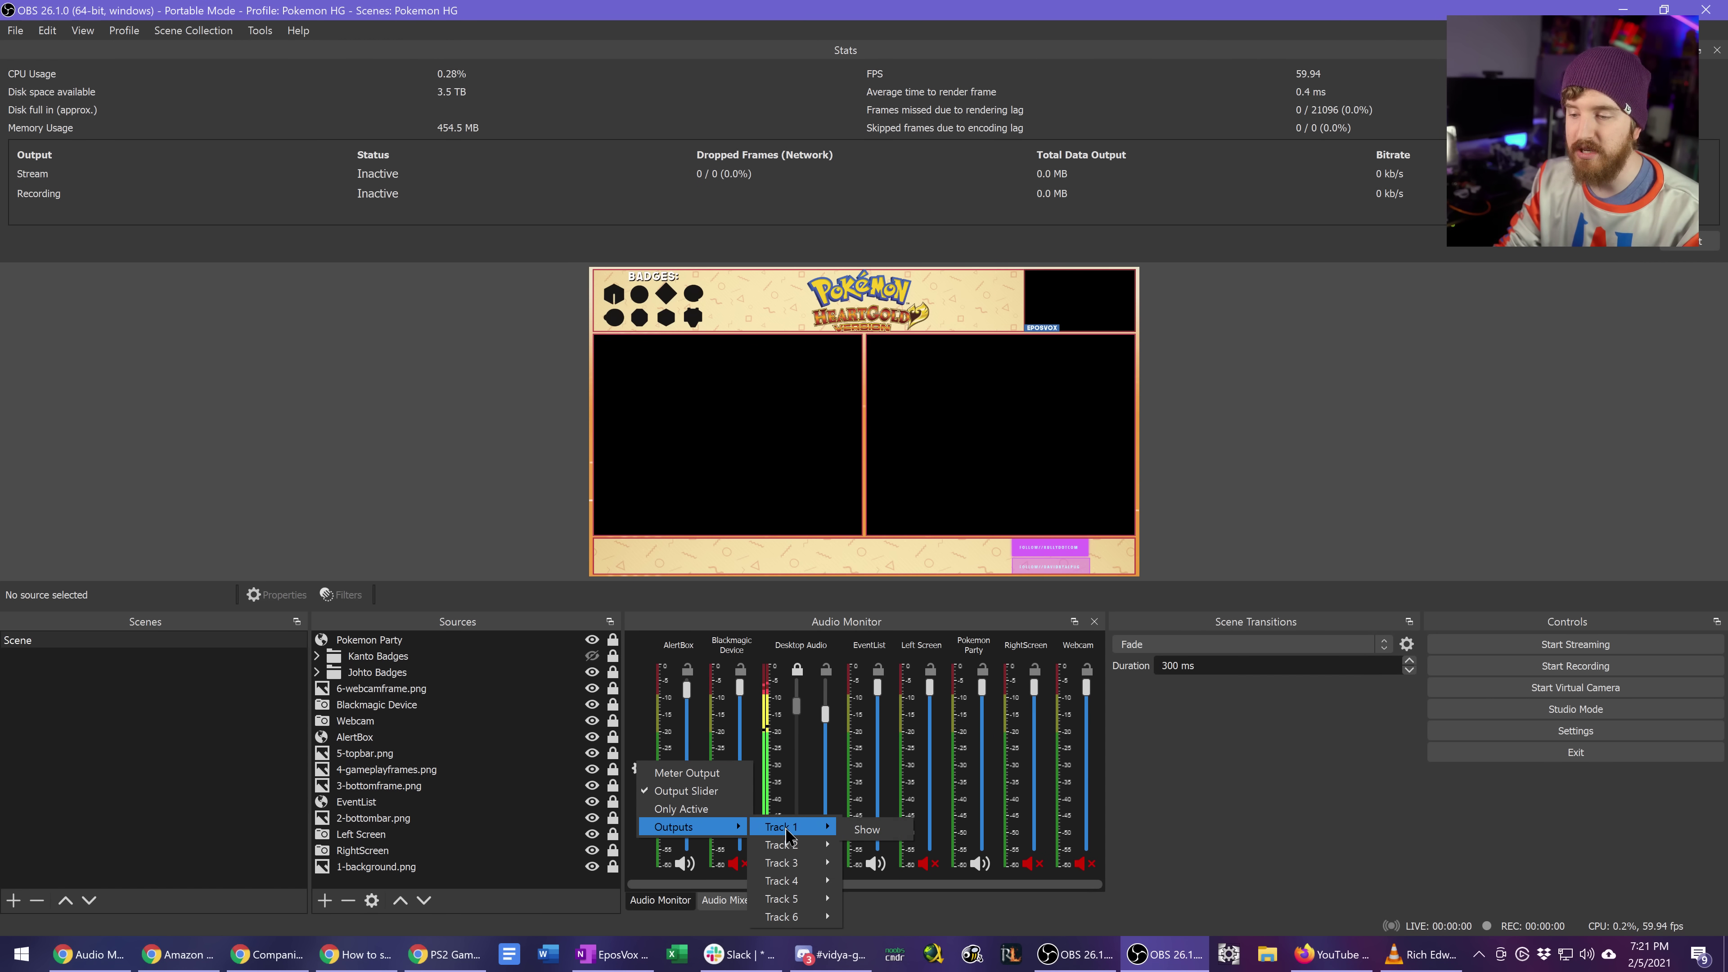
click(865, 829)
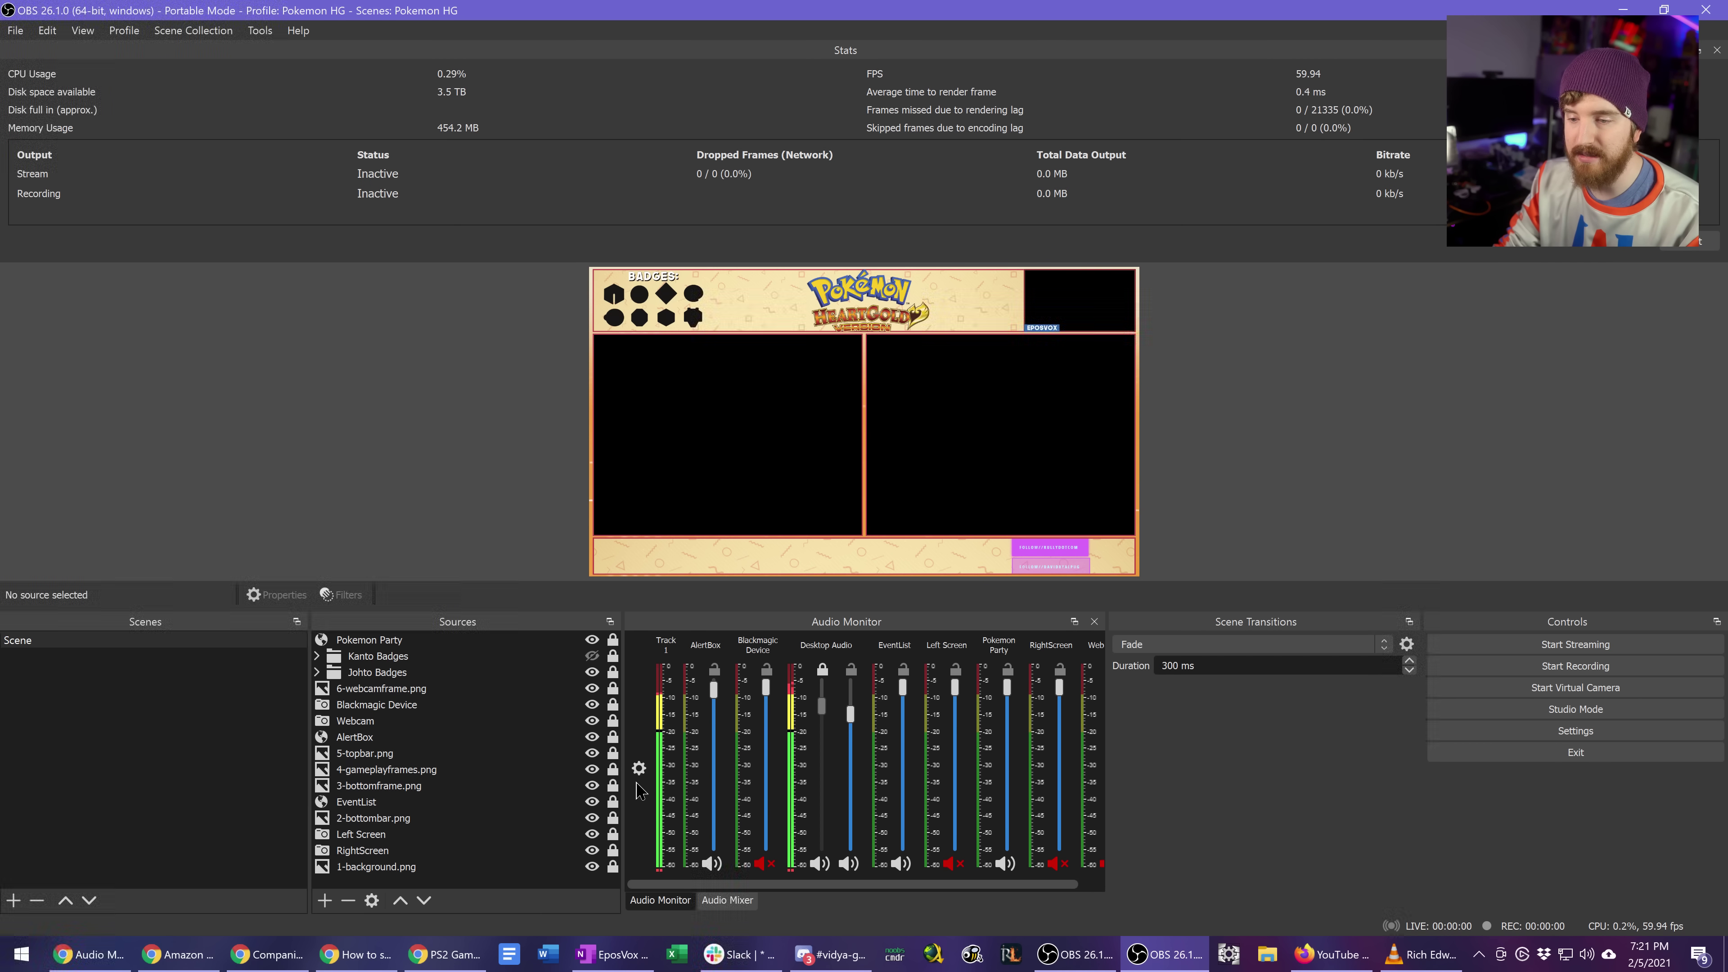
right_click(638, 767)
mouse_move(721, 833)
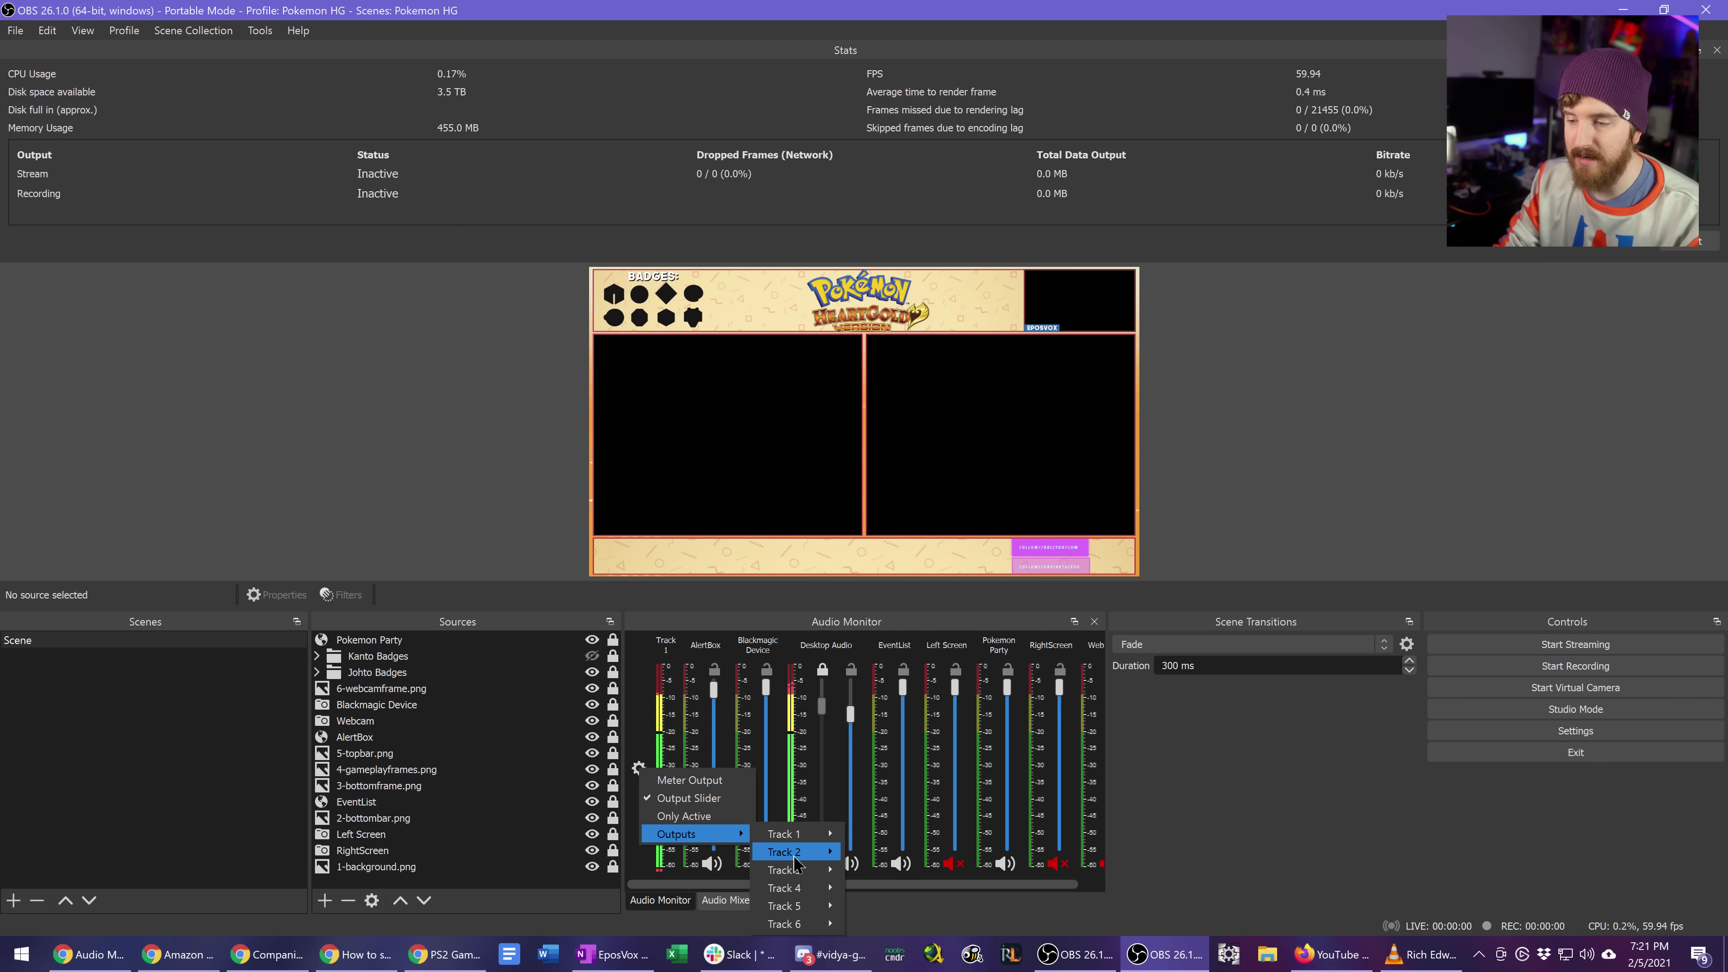
mouse_move(806, 853)
click(862, 859)
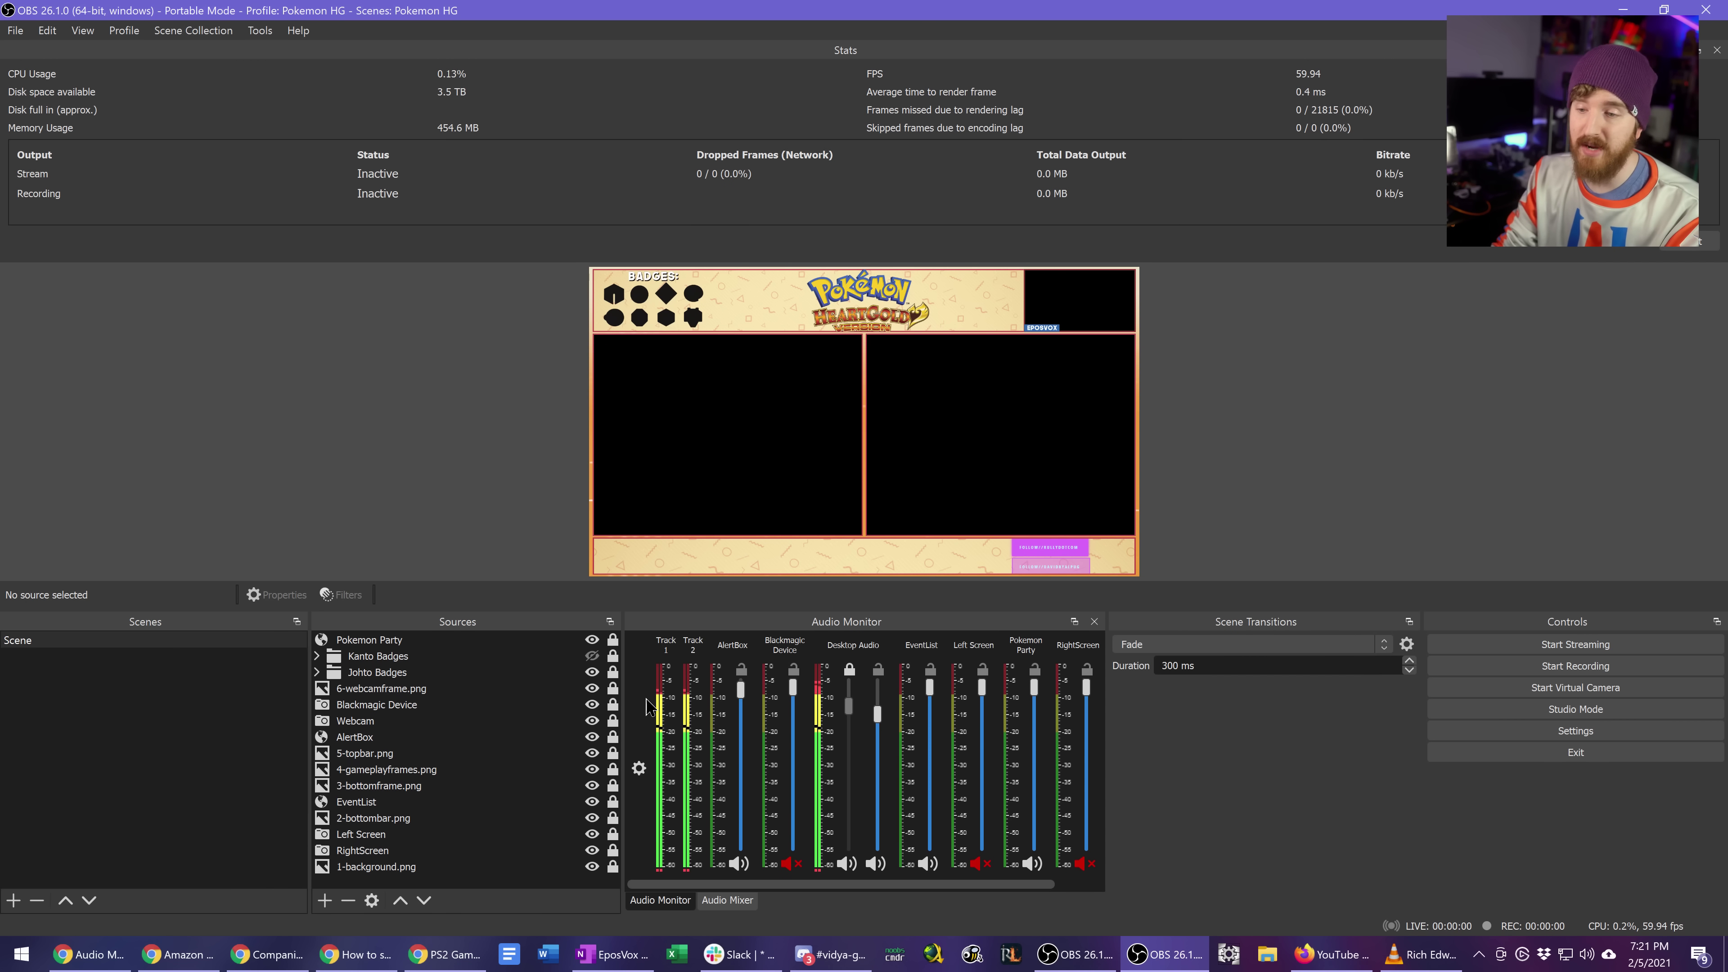
- Route Track 1 to Music (2- TC-Helicon GoXLR), lower its volume, and mute Track 1 and Desktop Audio
click(643, 767)
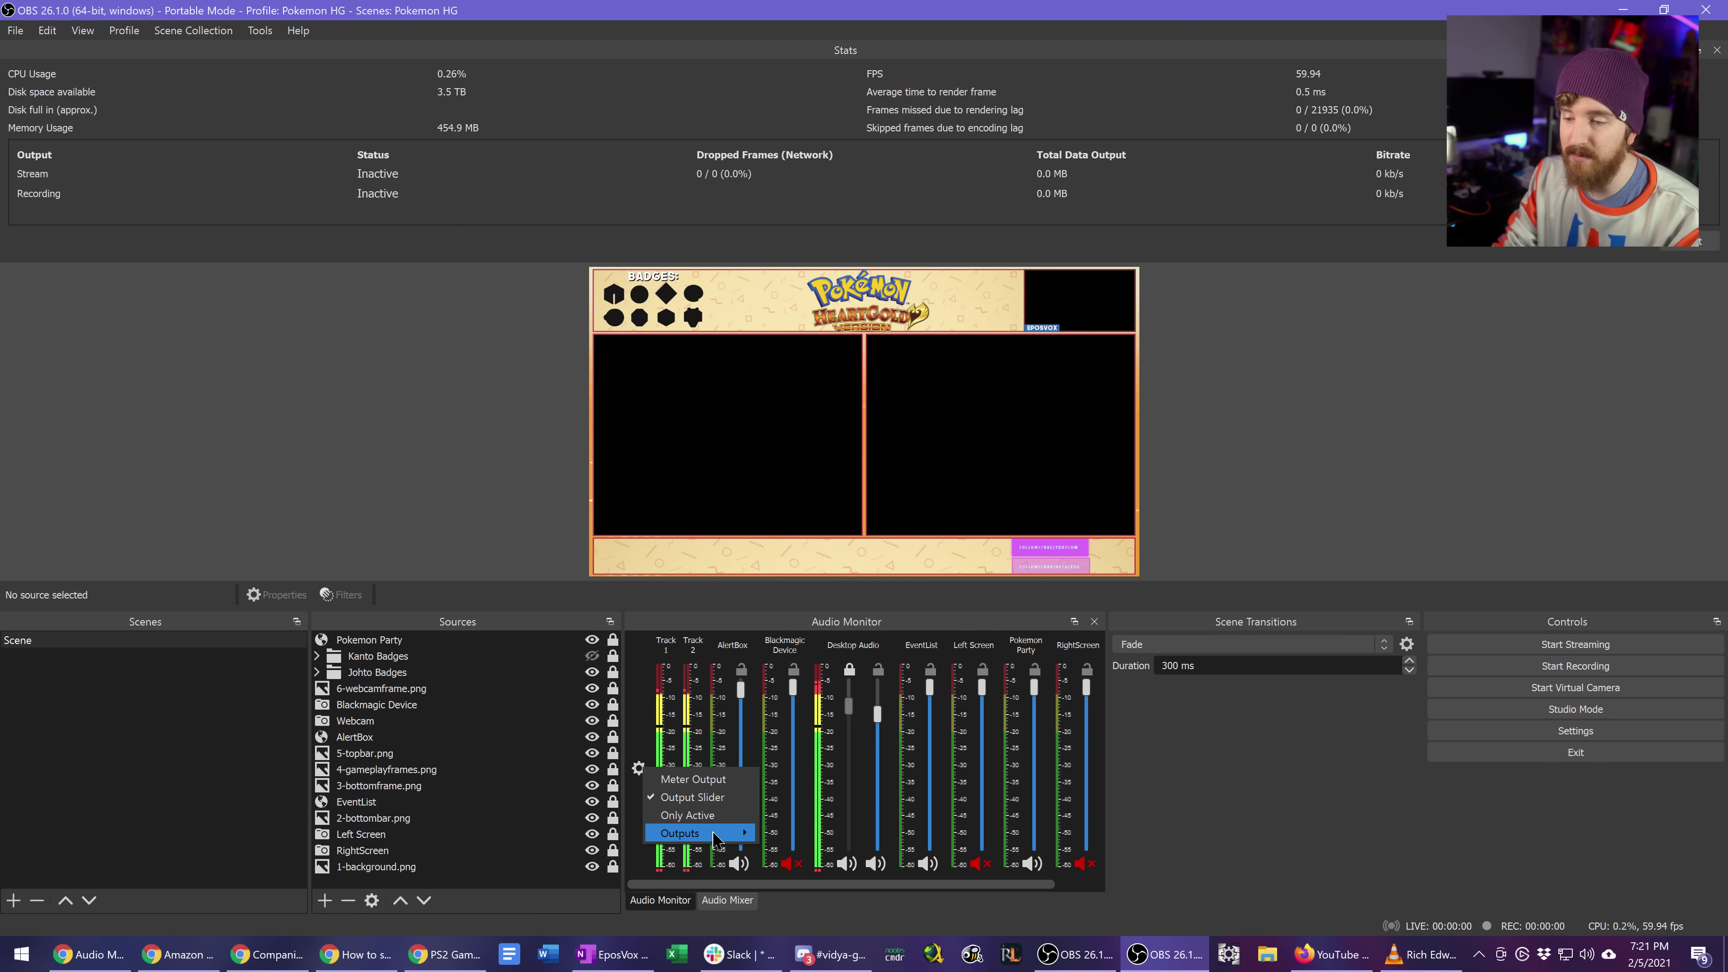
mouse_move(726, 835)
mouse_move(792, 833)
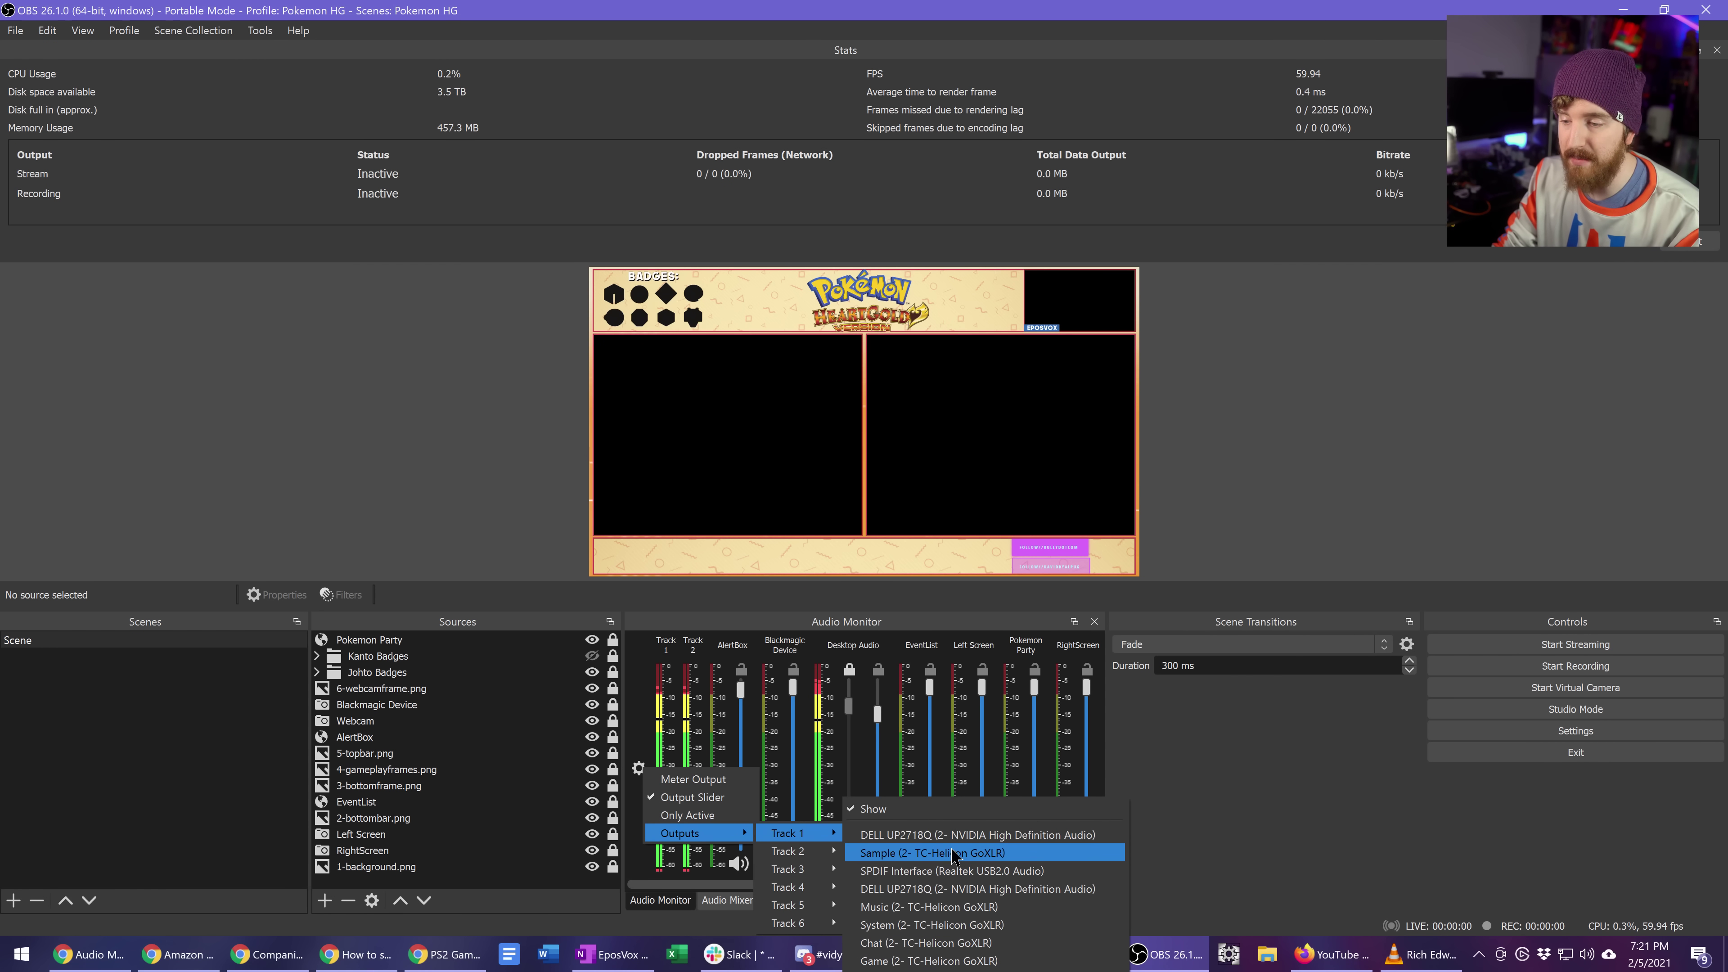
click(985, 909)
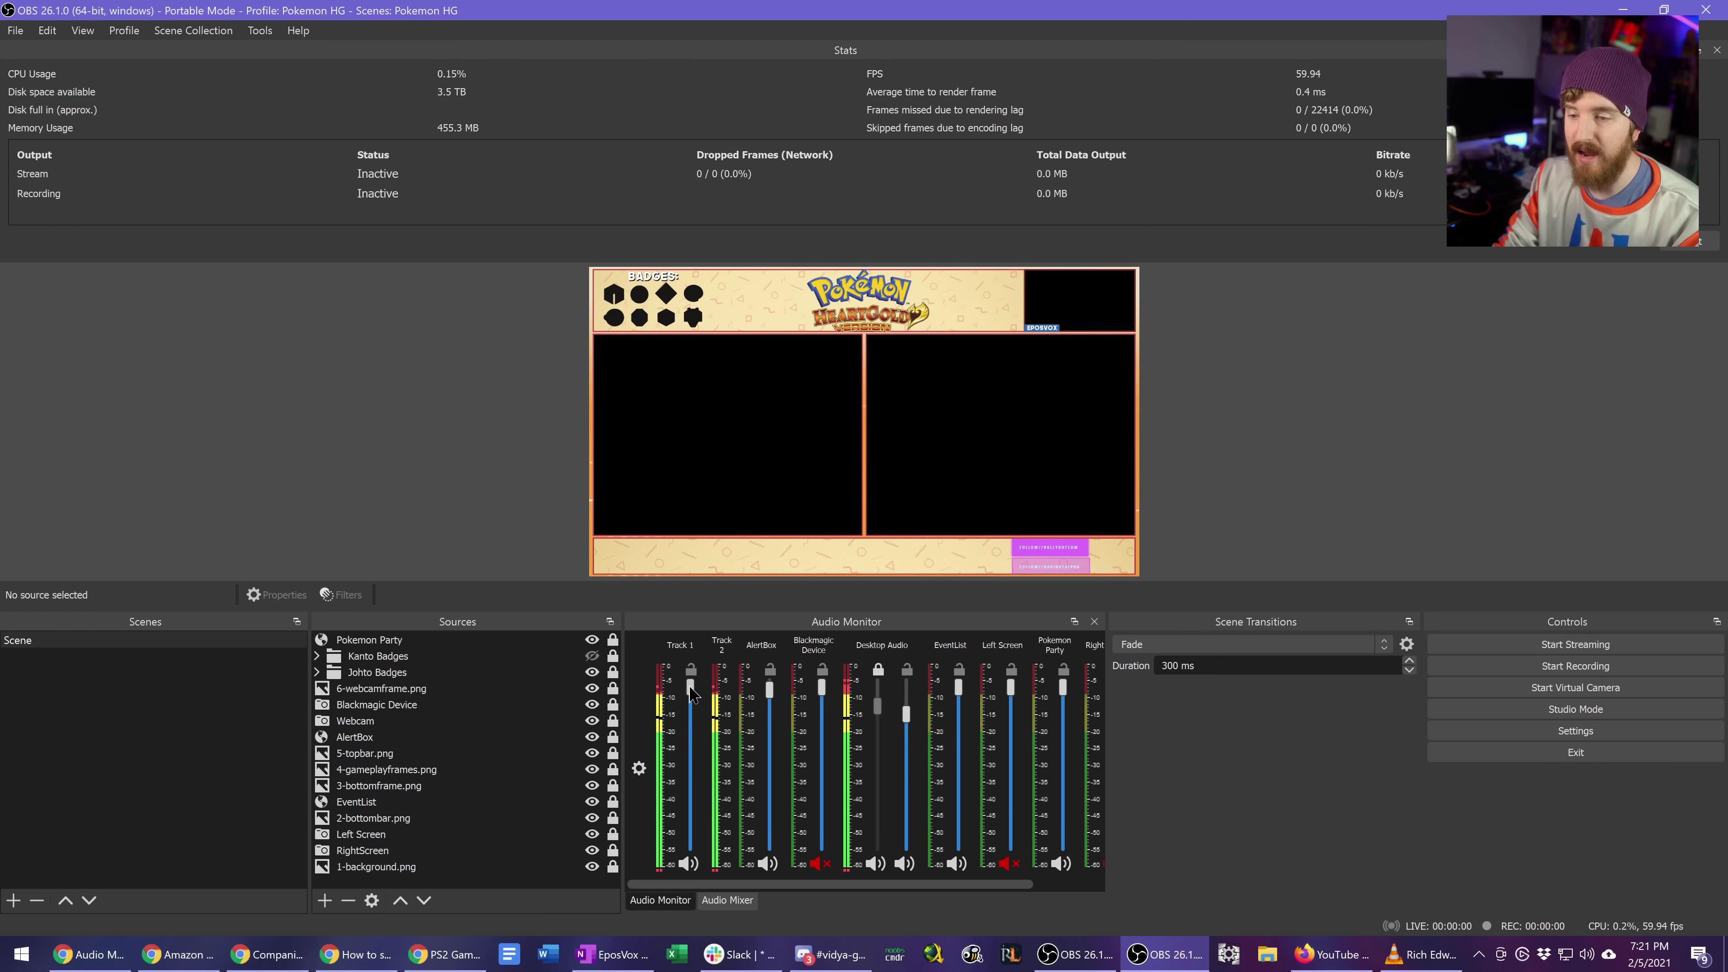
drag(693, 696, 692, 732)
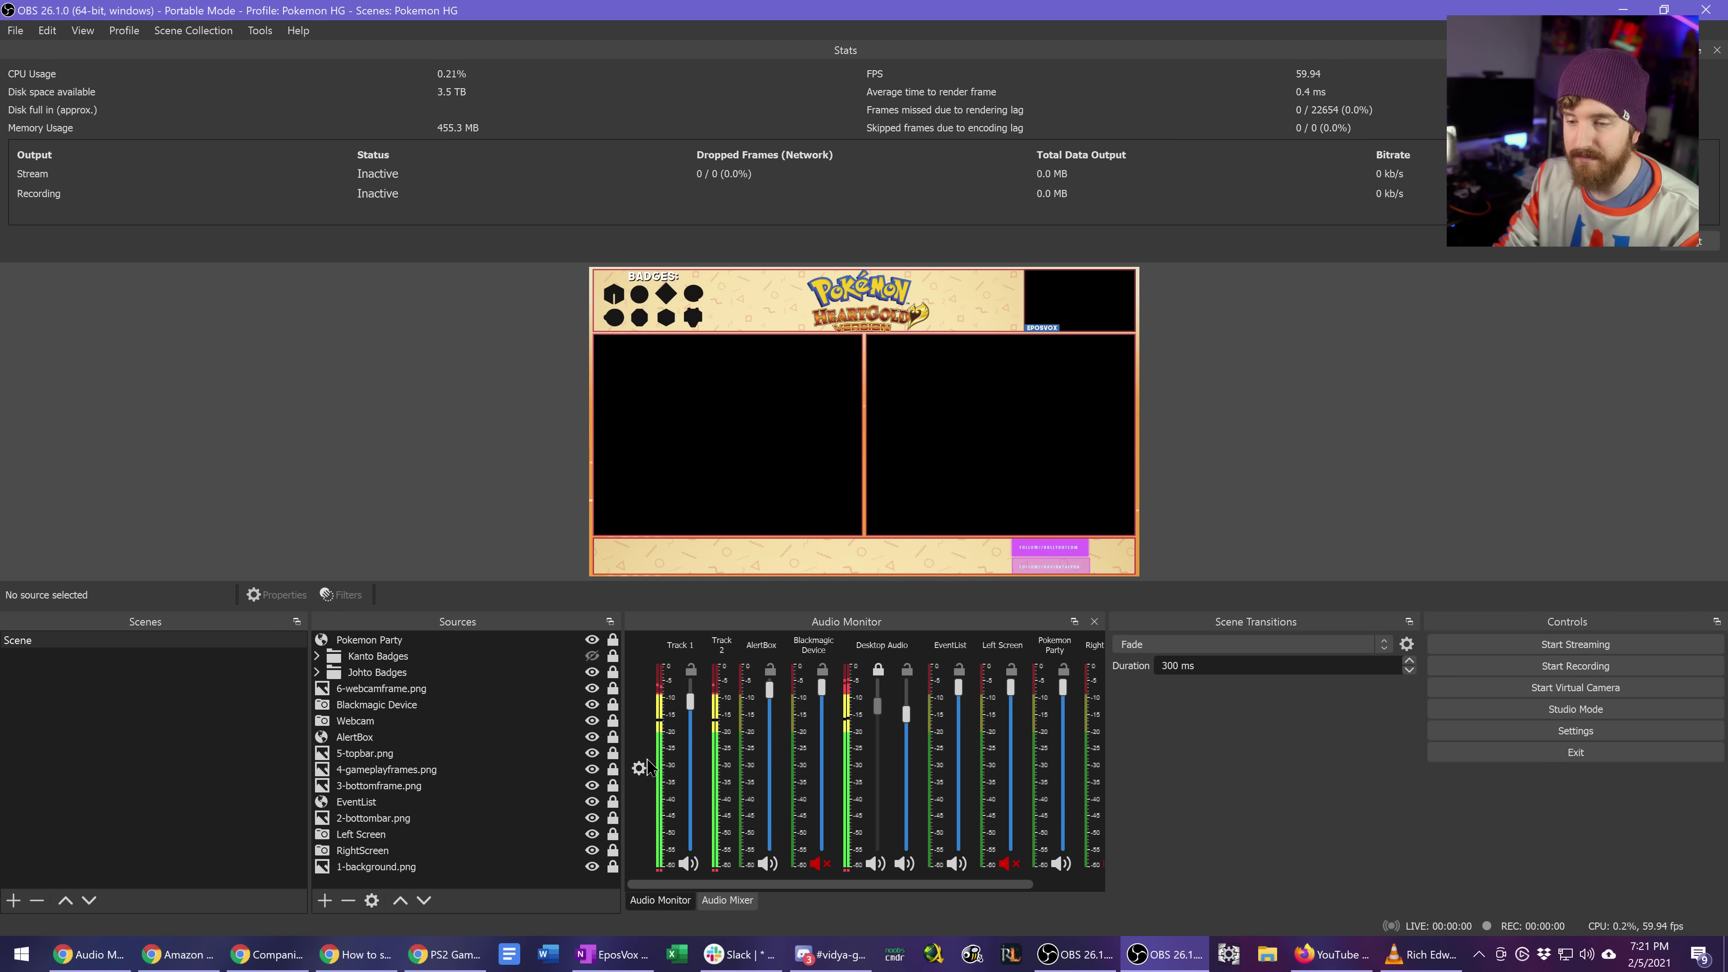
click(876, 863)
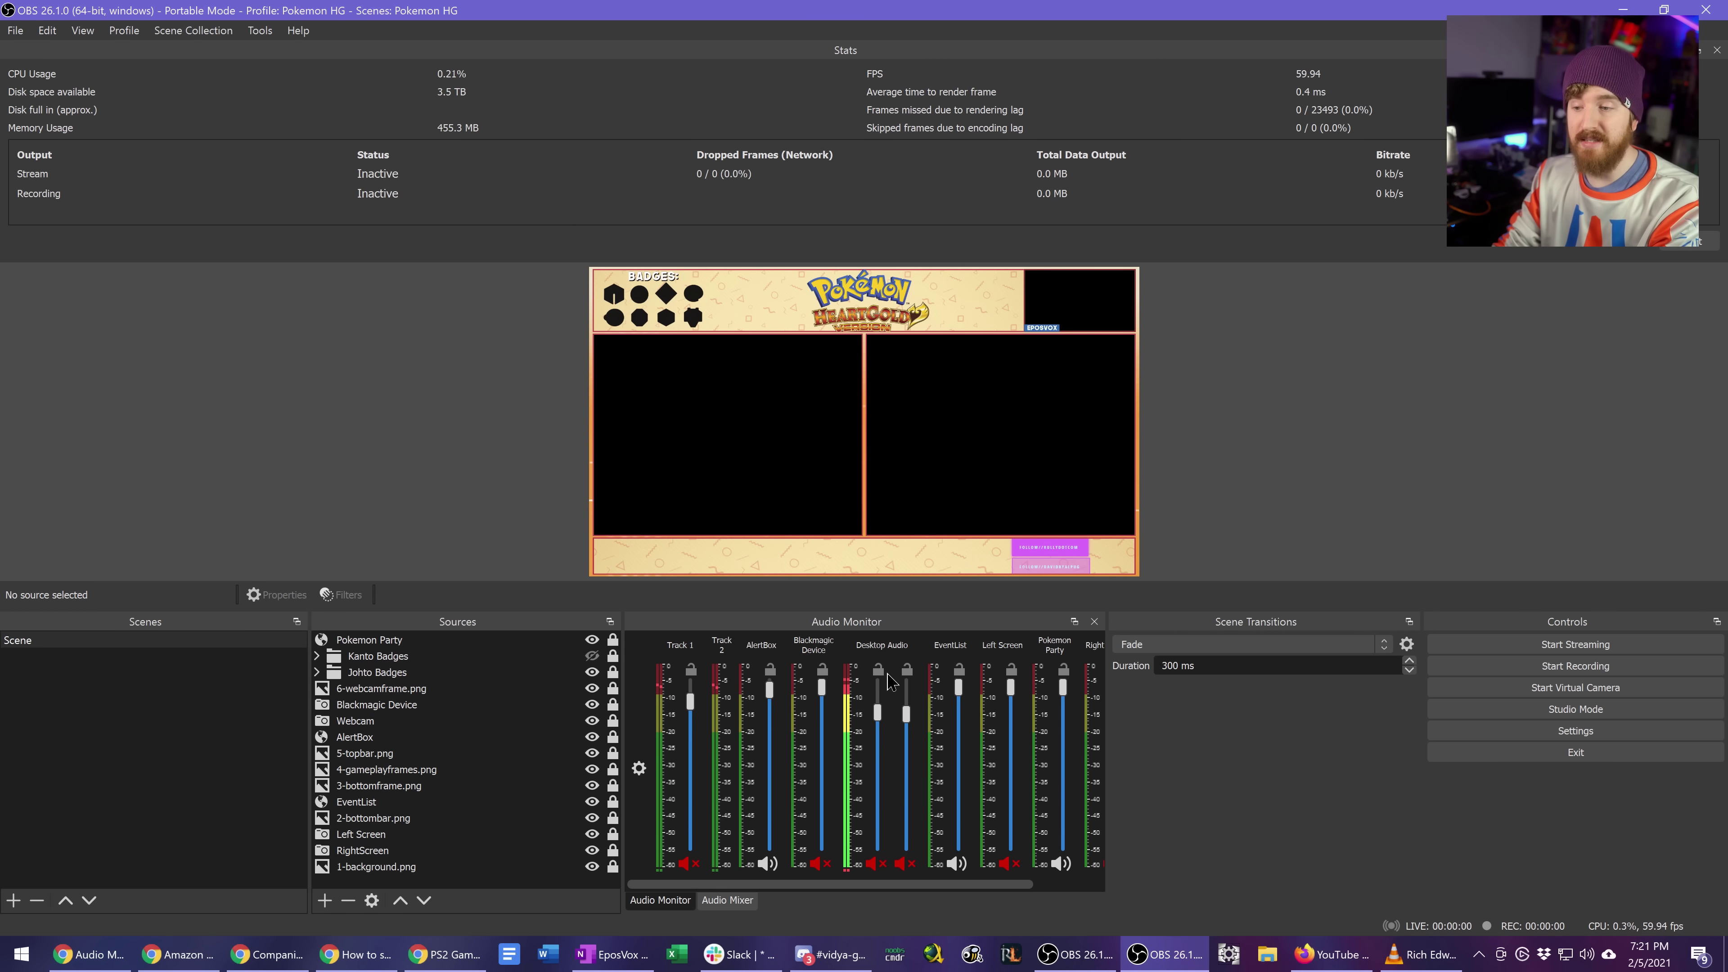